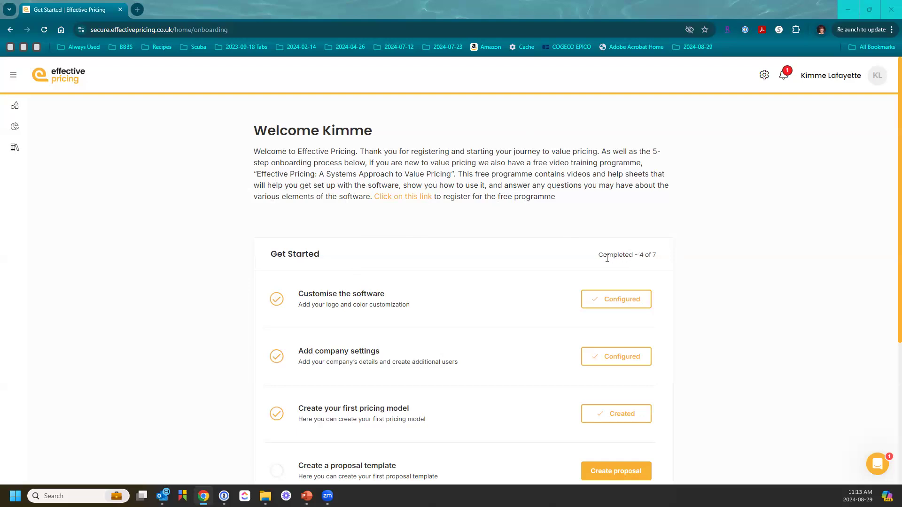
Step: Review the onboarding checklist and open Model Management in the system settings
scroll(607, 258, "down", 5)
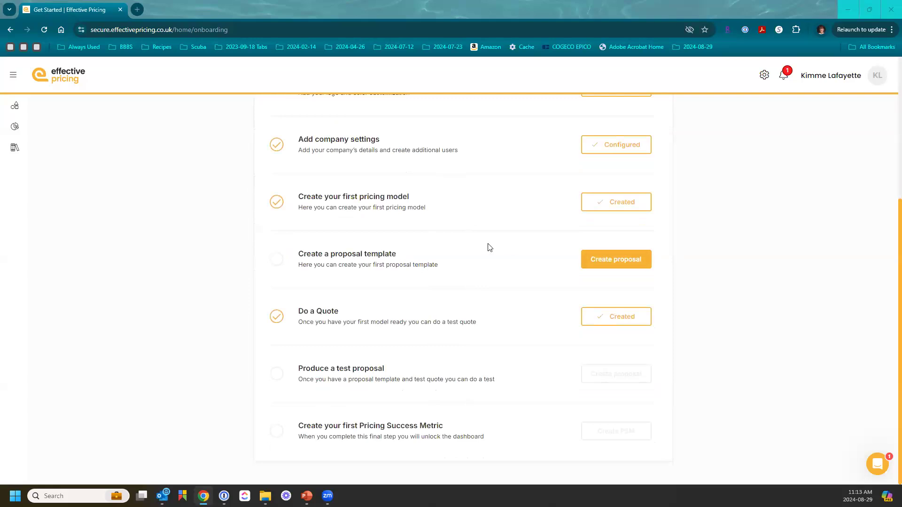
scroll(484, 247, "up", 5)
scroll(484, 246, "down", 5)
scroll(531, 261, "up", 5)
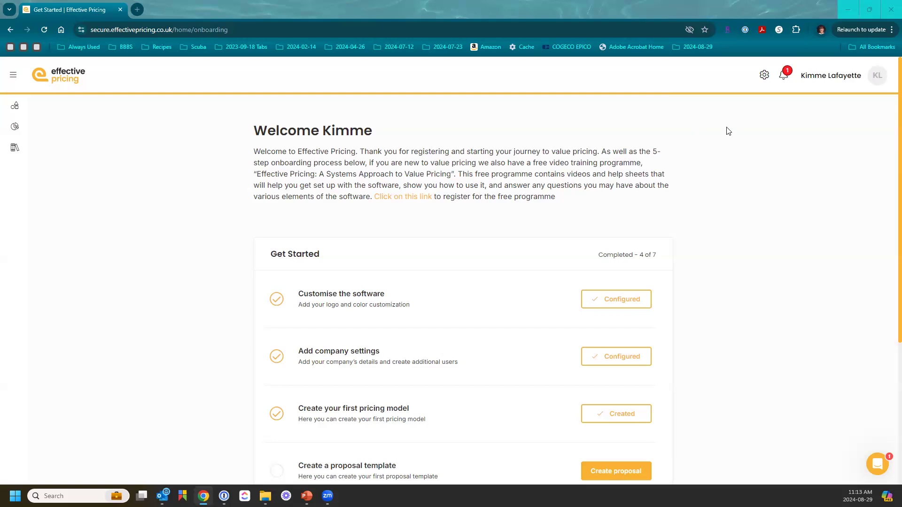
left_click(763, 77)
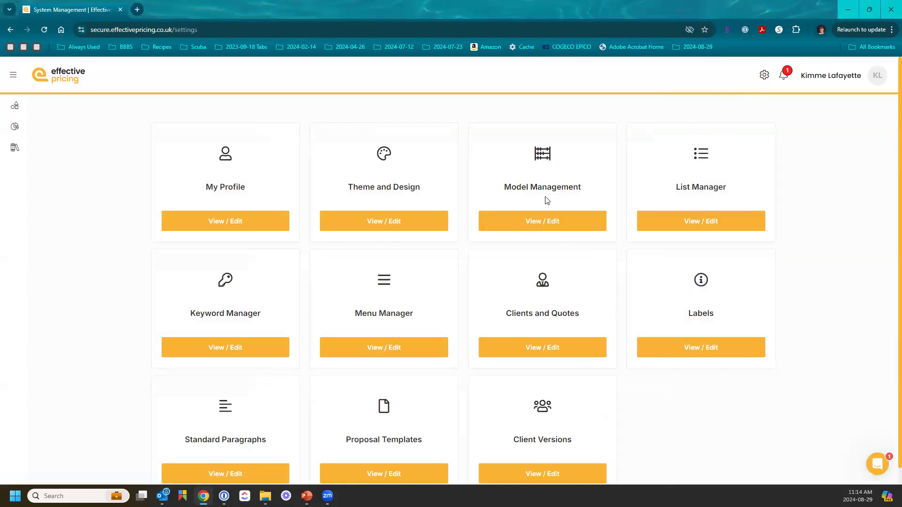
left_click(544, 222)
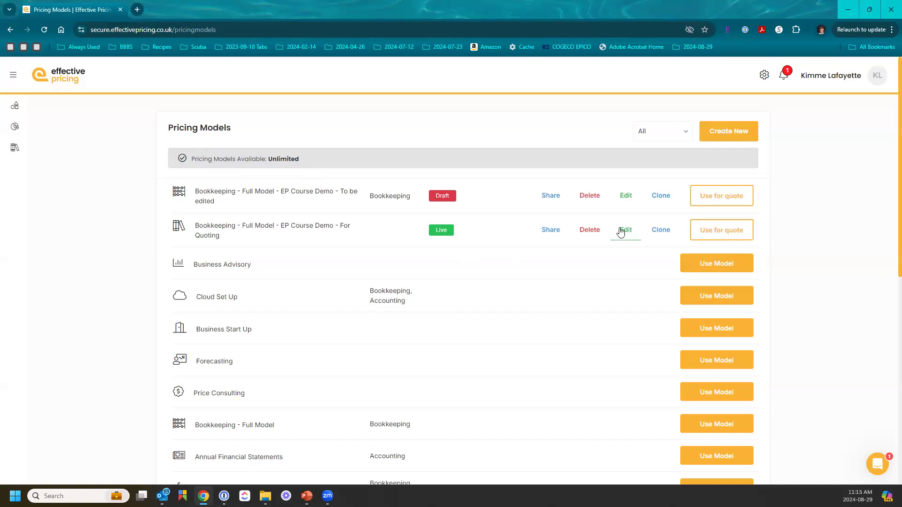
Step: Examine the full list of ready-made pricing models, comparing the Payroll Full version with the Payroll - Starter model
scroll(618, 234, "down", 5)
scroll(619, 234, "down", 1)
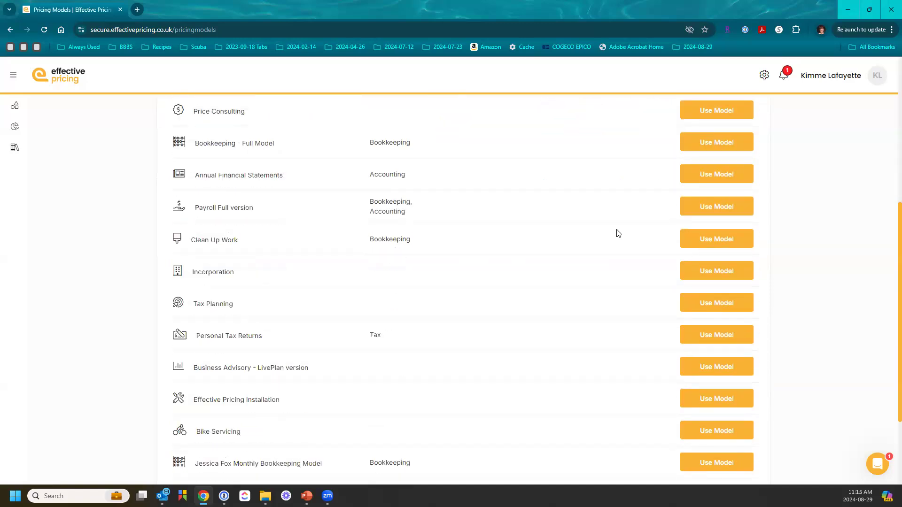
scroll(619, 234, "down", 3)
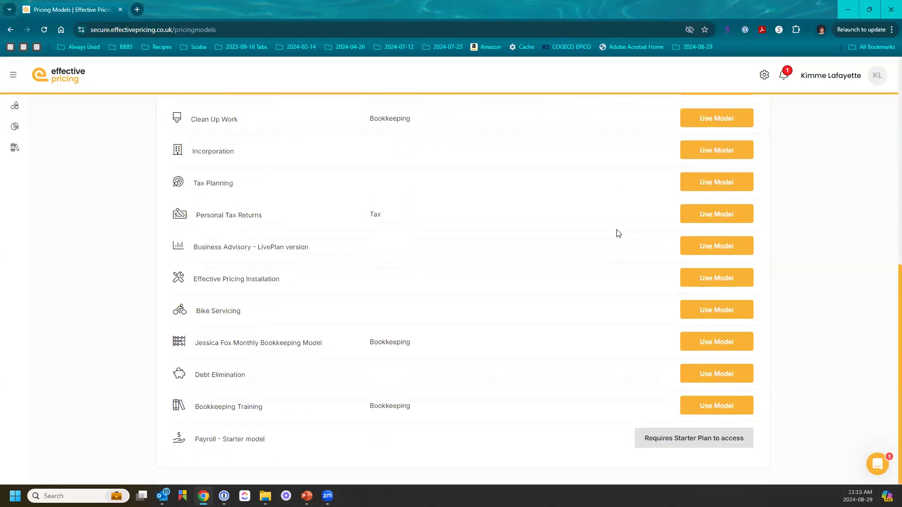
scroll(550, 242, "up", 9)
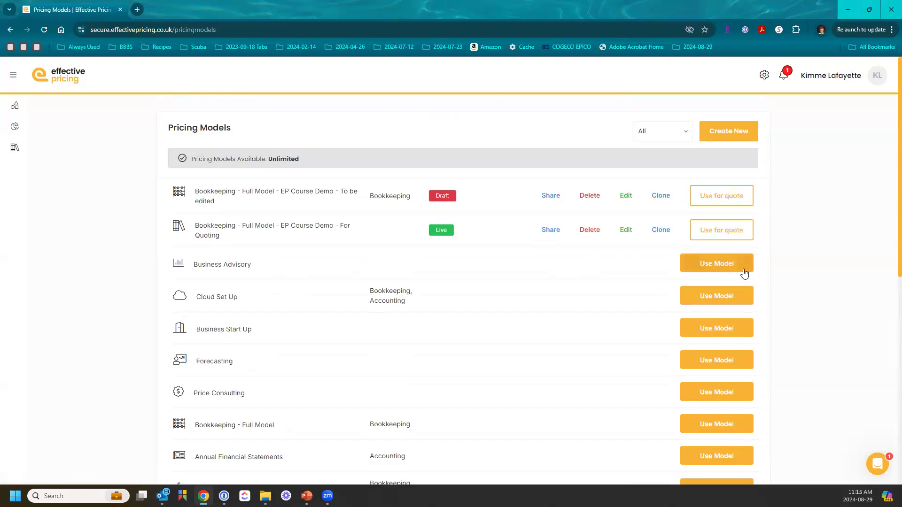
scroll(718, 297, "down", 3)
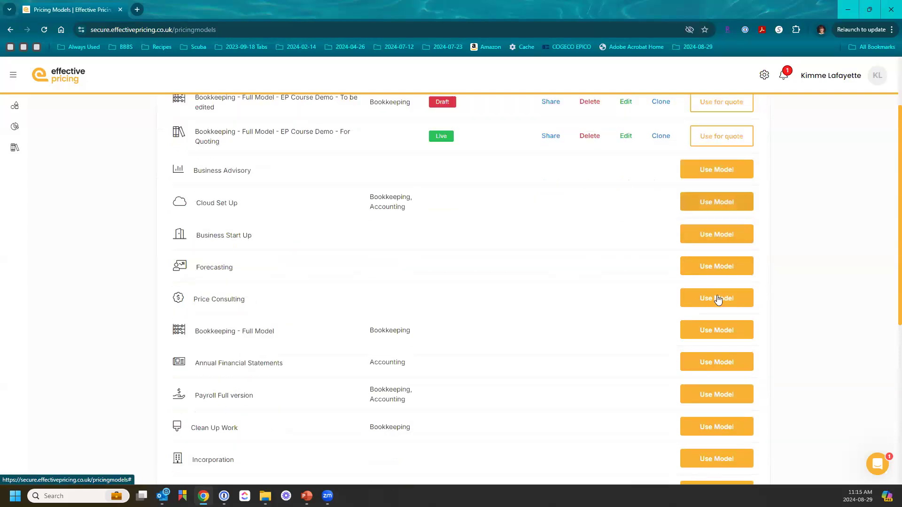
scroll(718, 299, "down", 5)
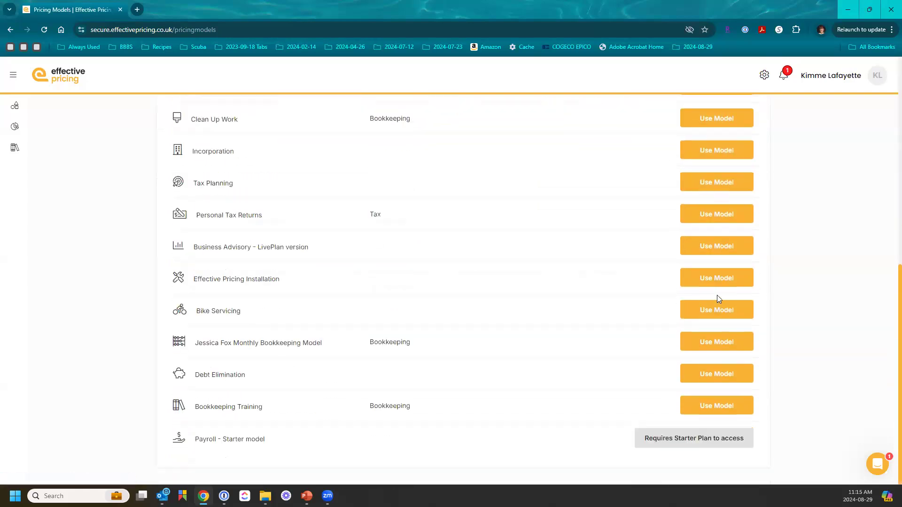
scroll(717, 299, "up", 8)
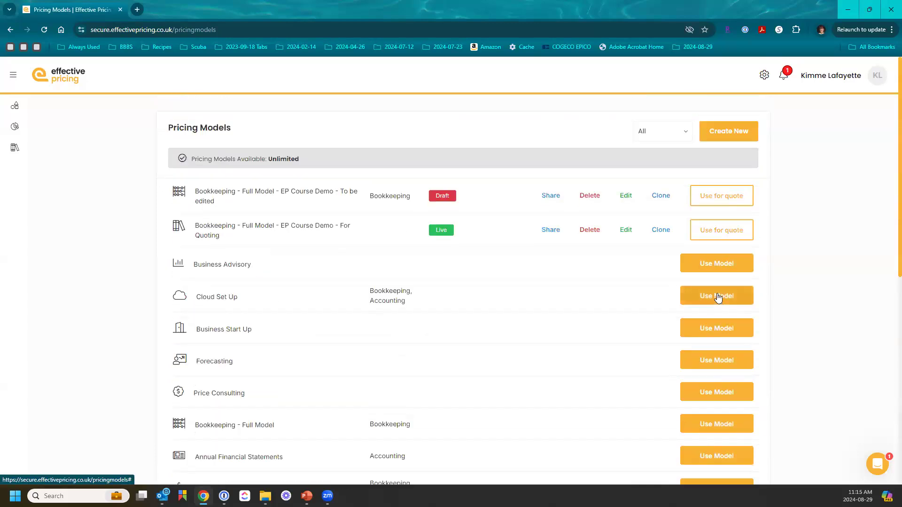
scroll(718, 299, "down", 6)
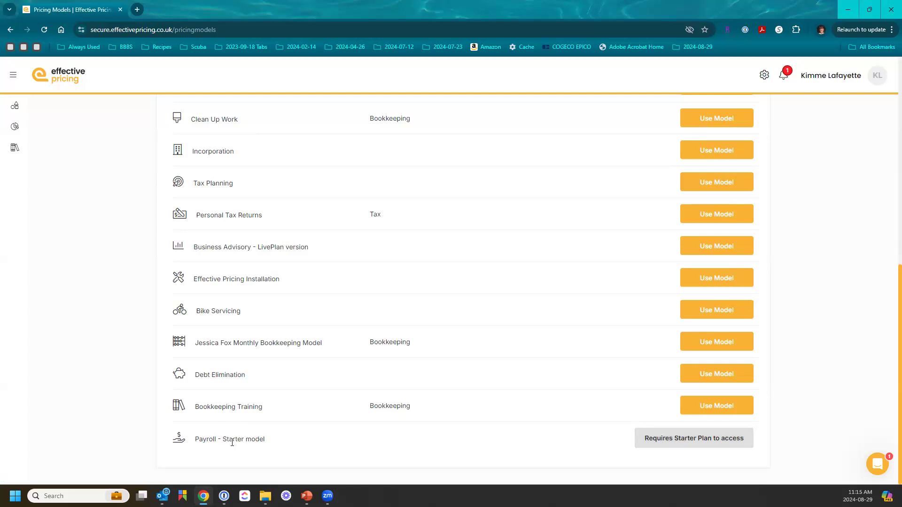
scroll(233, 444, "up", 2)
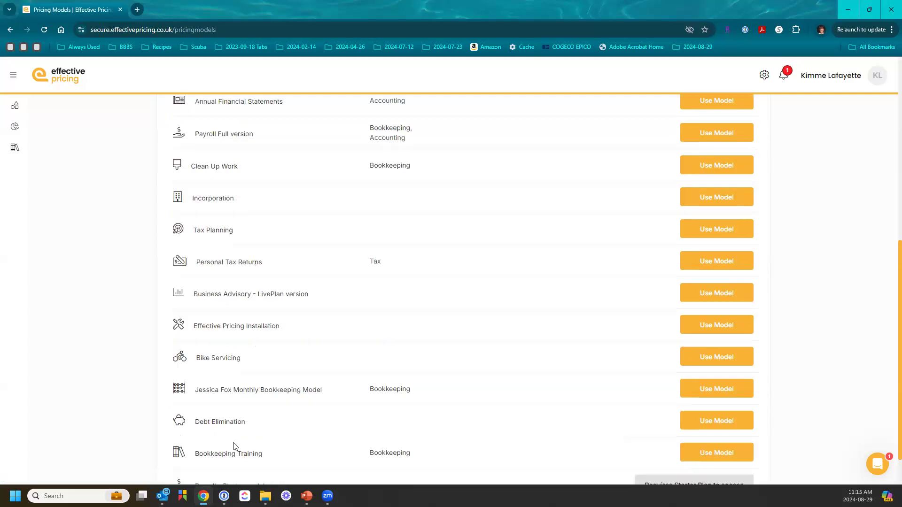
scroll(235, 446, "up", 1)
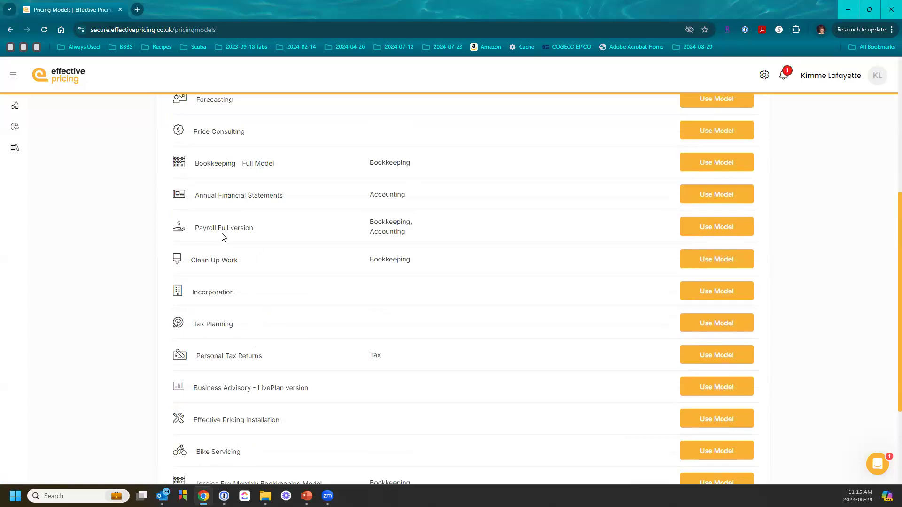
scroll(310, 298, "down", 3)
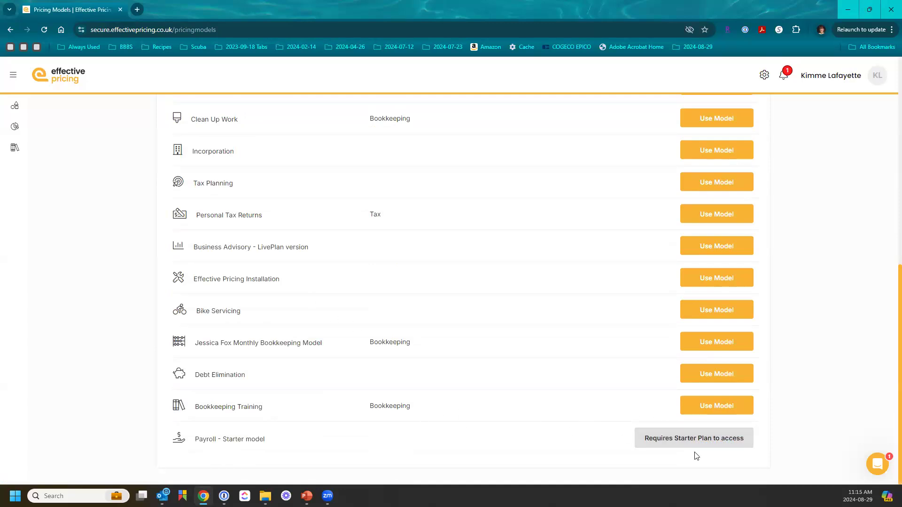
scroll(412, 367, "up", 3)
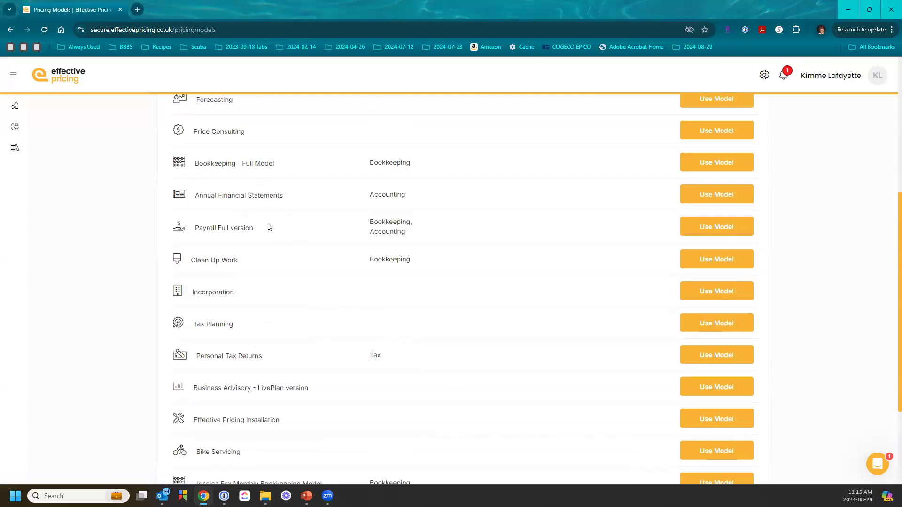
scroll(509, 314, "up", 5)
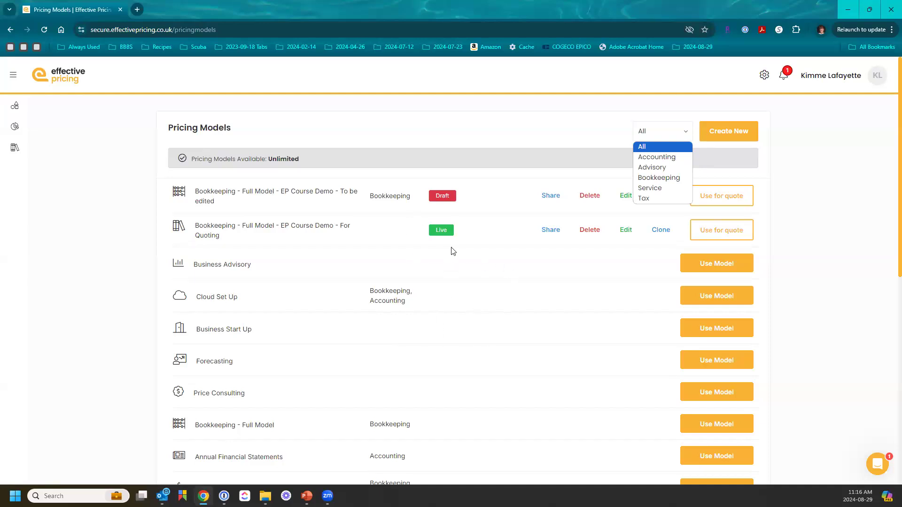
Step: Filter the pricing models by Bookkeeping, and reset the filter to All
left_click(656, 177)
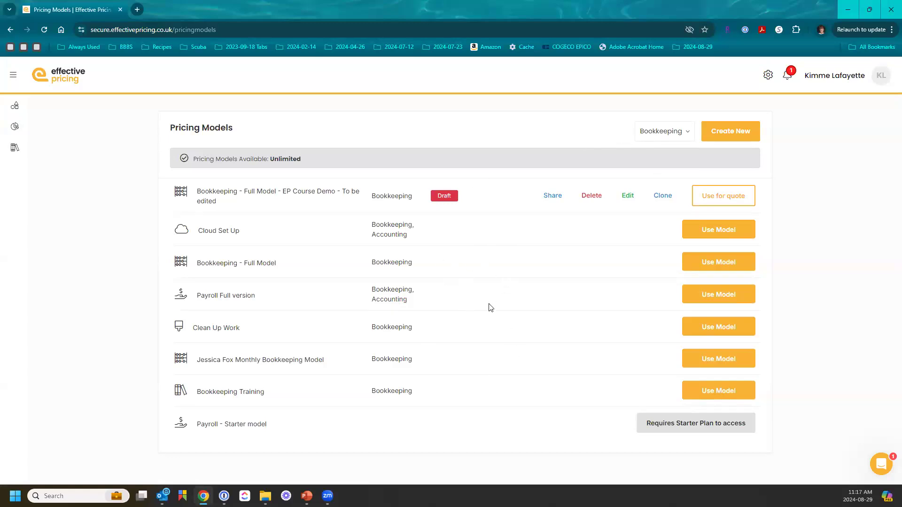
left_click(687, 134)
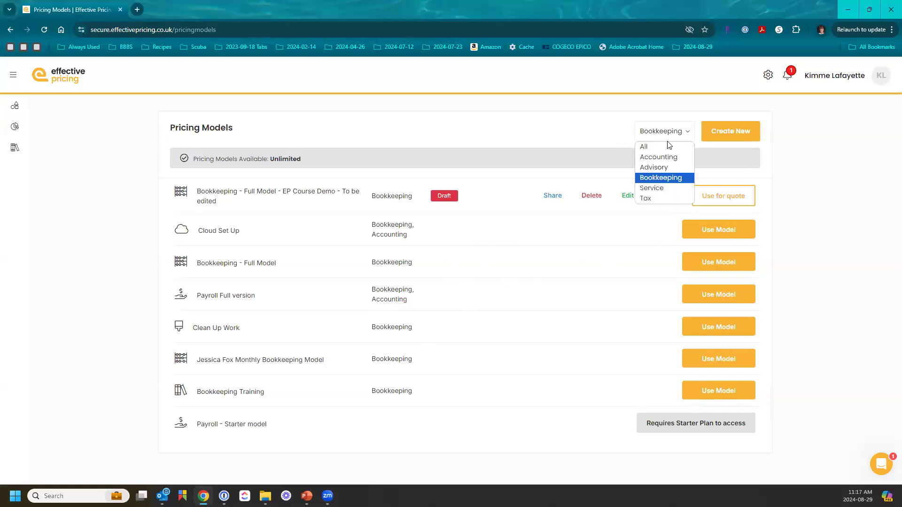
left_click(669, 147)
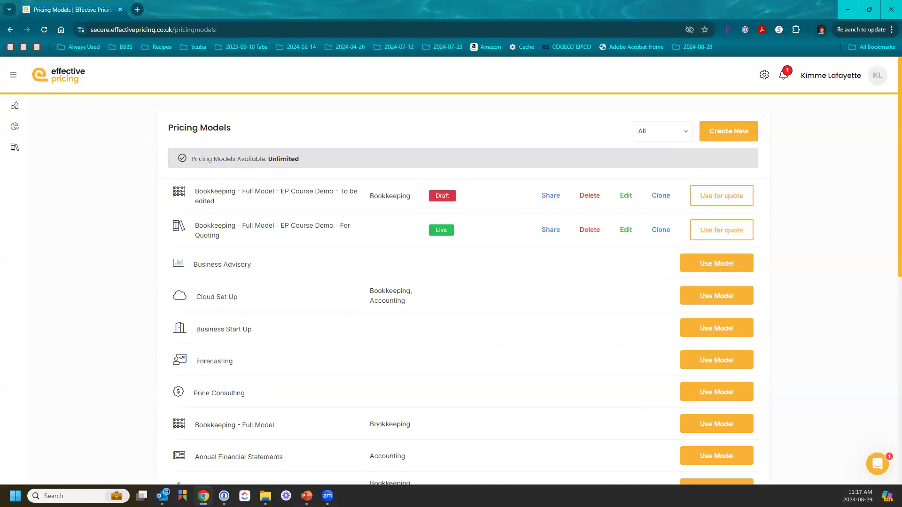
Step: Create a pricing model from scratch named "Create New Test", tag it Bookkeeping and save it
left_click(728, 131)
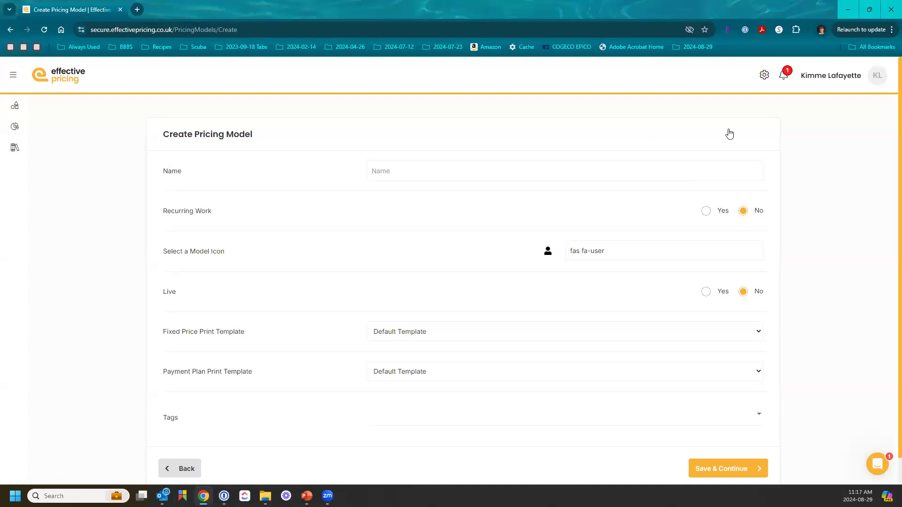
left_click(600, 171)
type("Create New Test")
scroll(522, 194, "down", 1)
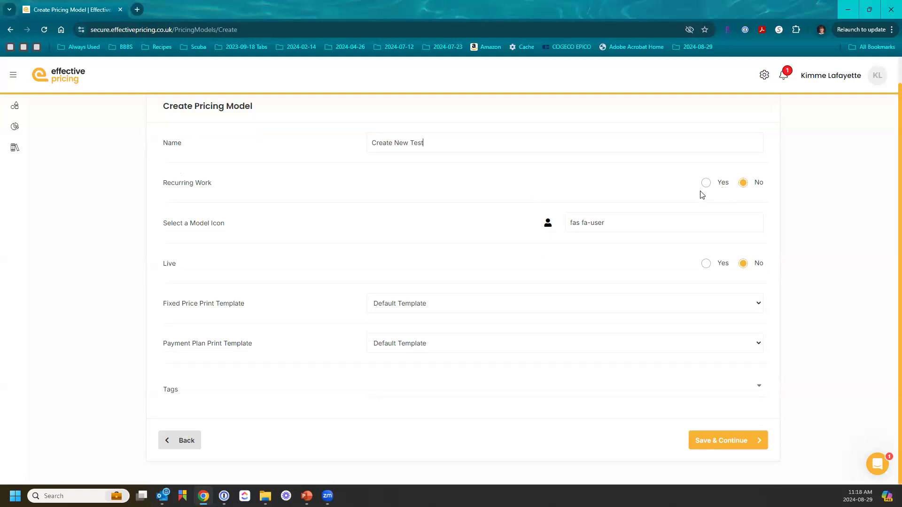
left_click(630, 221)
left_click(612, 221)
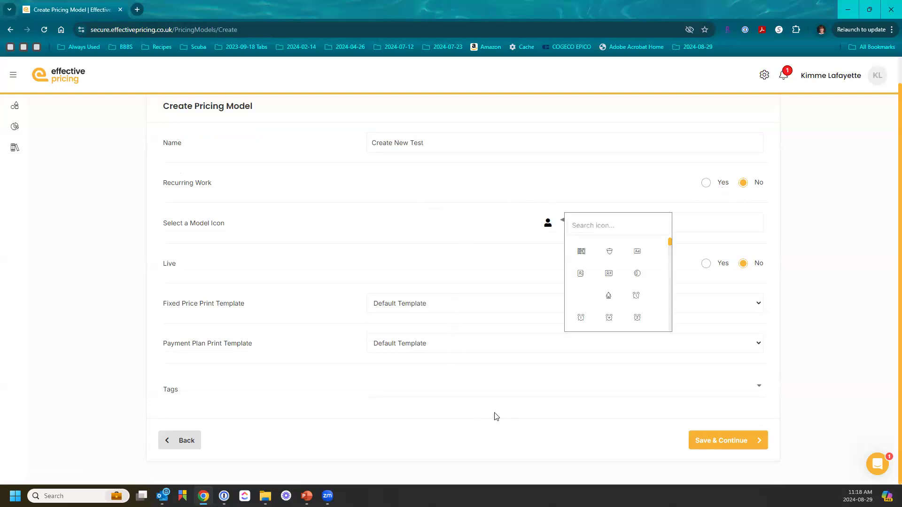
left_click(488, 389)
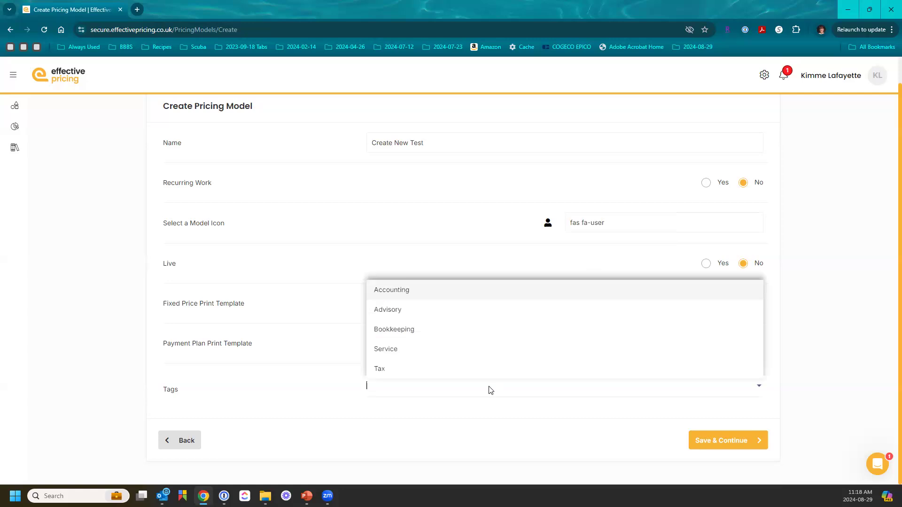
left_click(471, 332)
left_click(733, 442)
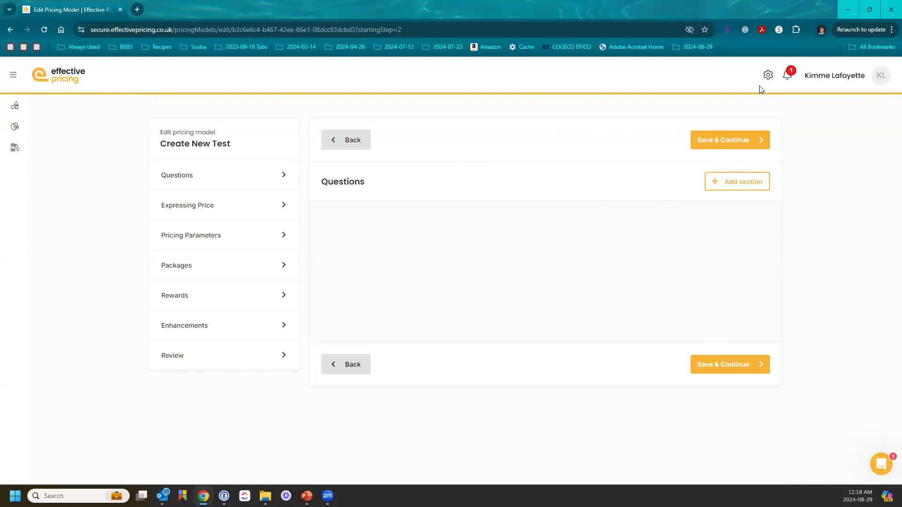
Step: Return to Model Management and delete the "Create New Test" draft pricing model
left_click(768, 75)
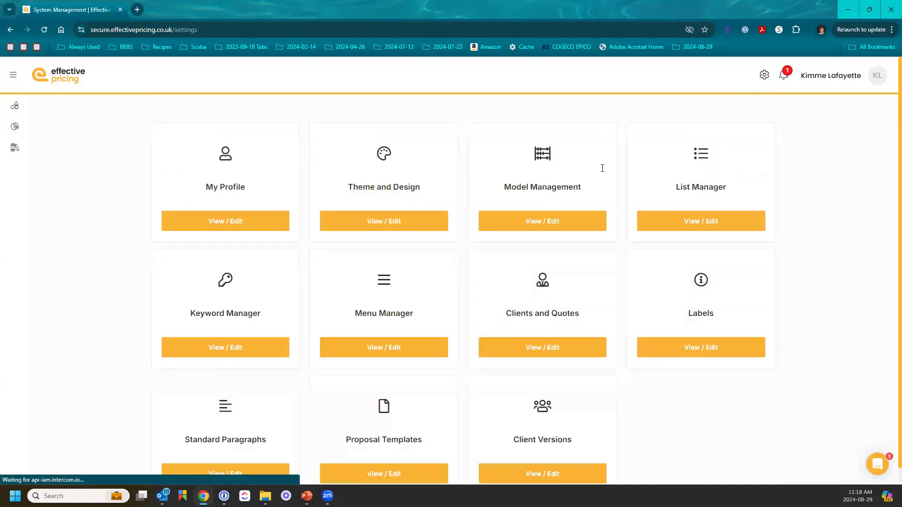
left_click(552, 222)
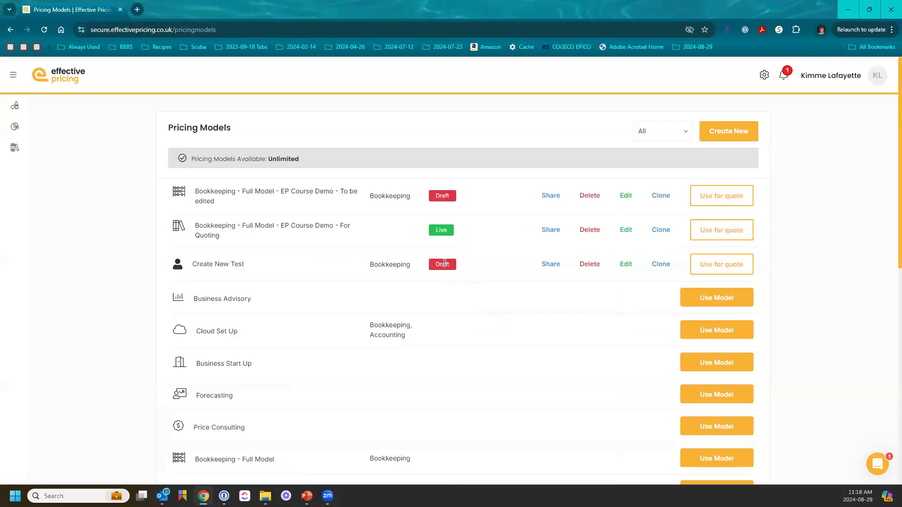
left_click(588, 266)
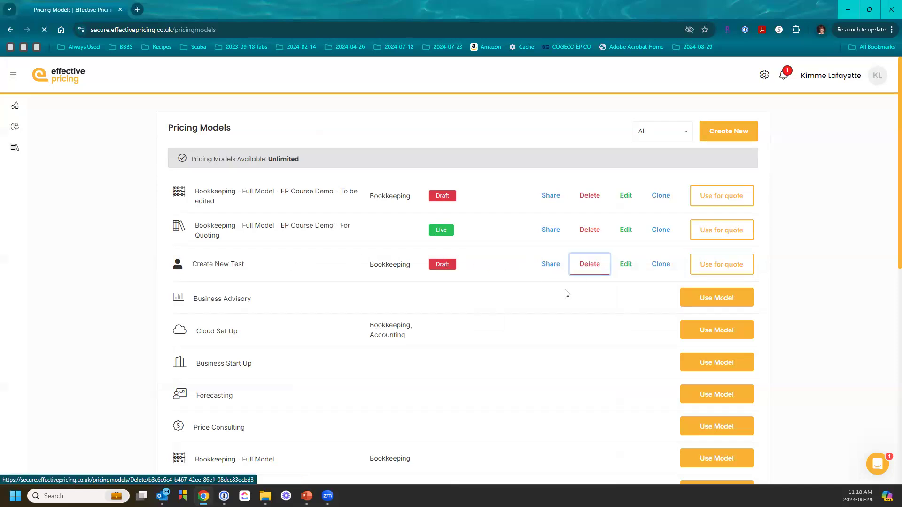
left_click(581, 209)
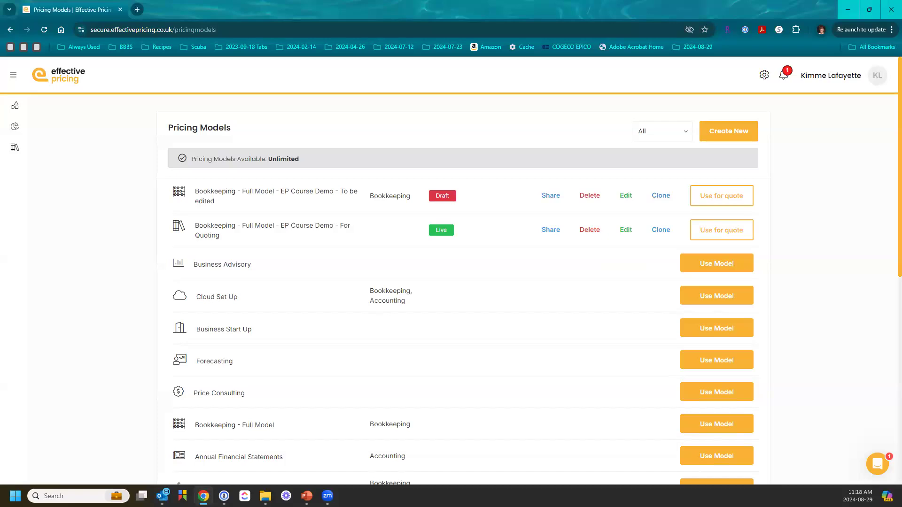
Step: Look through the ready-made pricing models, filter them by Advisory, and reset the filter to All
scroll(289, 277, "down", 3)
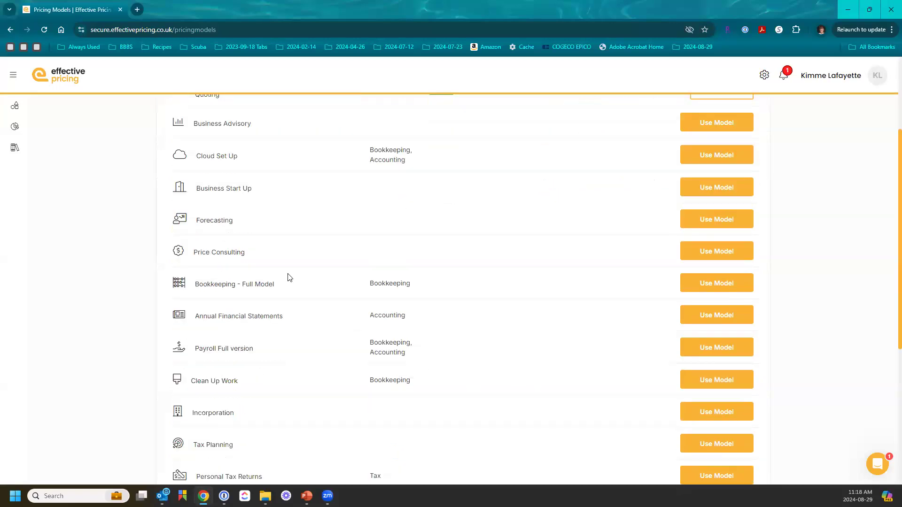
scroll(289, 277, "down", 5)
scroll(293, 289, "up", 1)
scroll(296, 298, "up", 8)
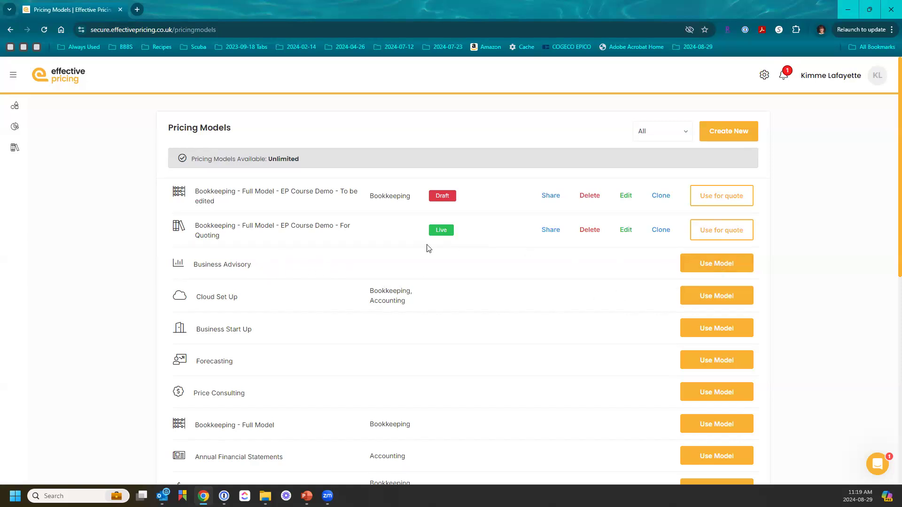
left_click(654, 133)
left_click(652, 168)
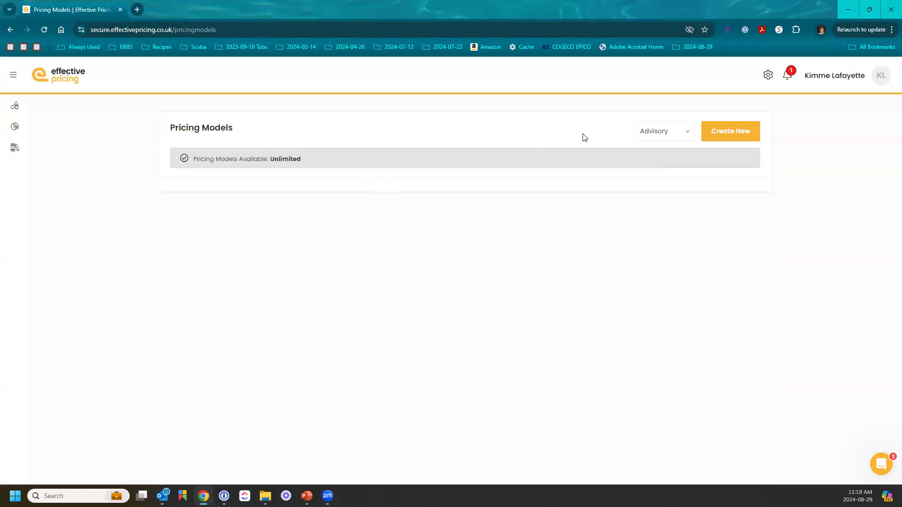
left_click(653, 134)
left_click(651, 146)
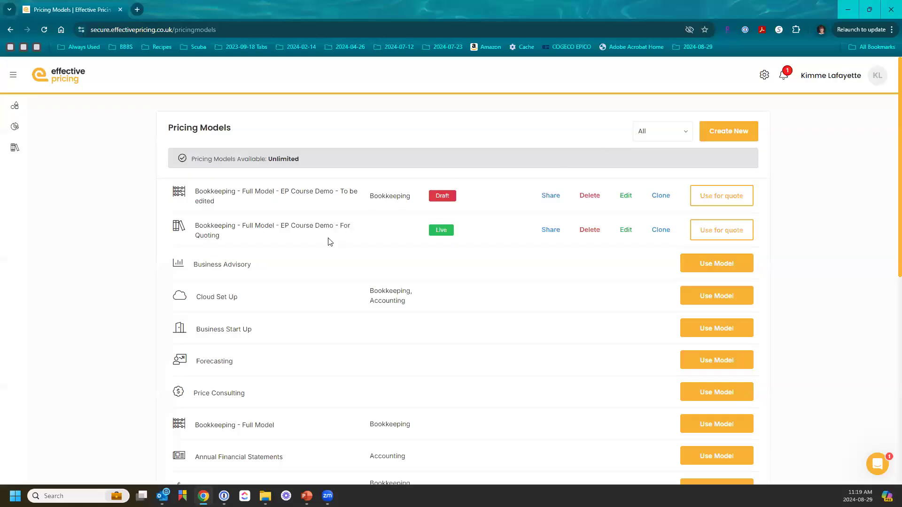
Step: Create a model from the Business Advisory template and append " - To be edited" to its name
left_click(725, 264)
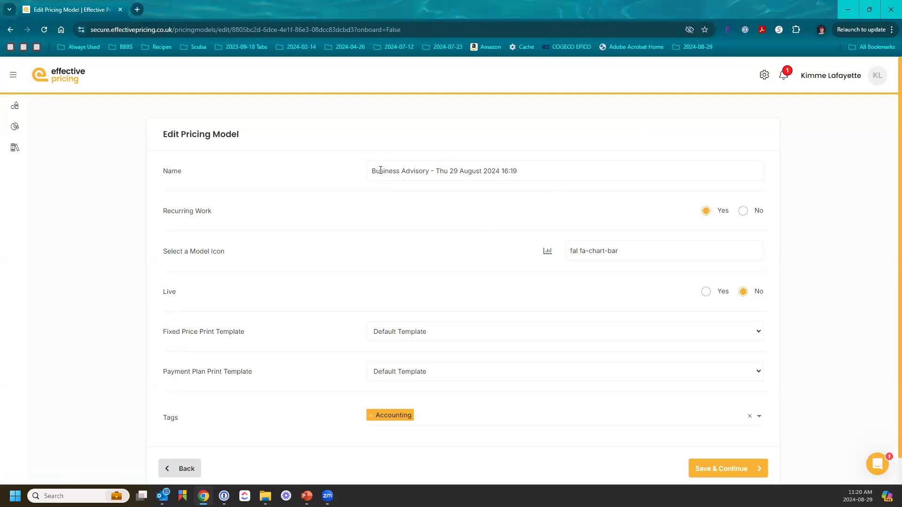
left_click_drag(371, 171, 430, 171)
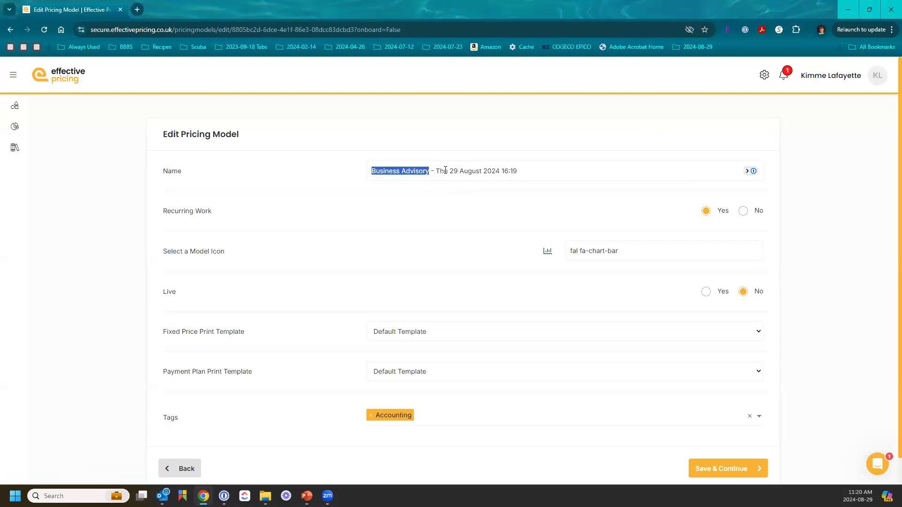
left_click(521, 171)
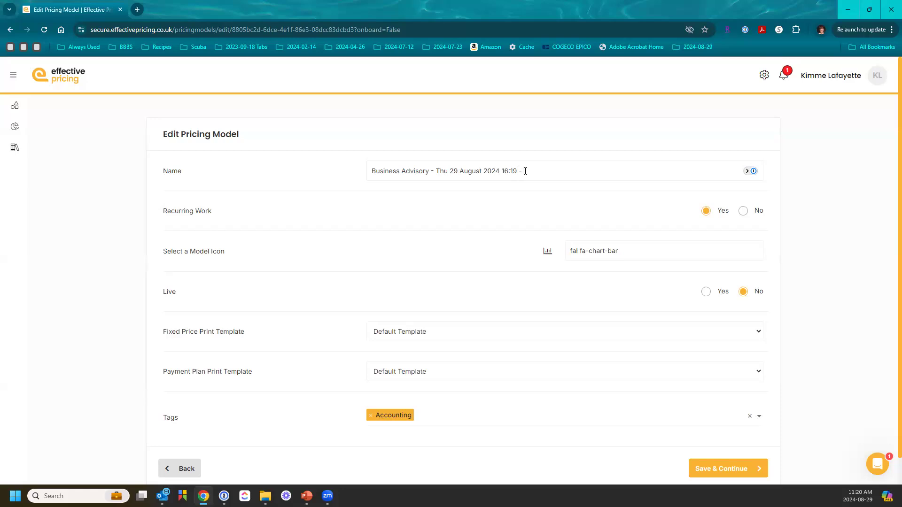
type("To be edited")
Step: Search the model icons for "cons" and "dog", and set the model icon to fal fa-dog
left_click(665, 252)
left_click(630, 250)
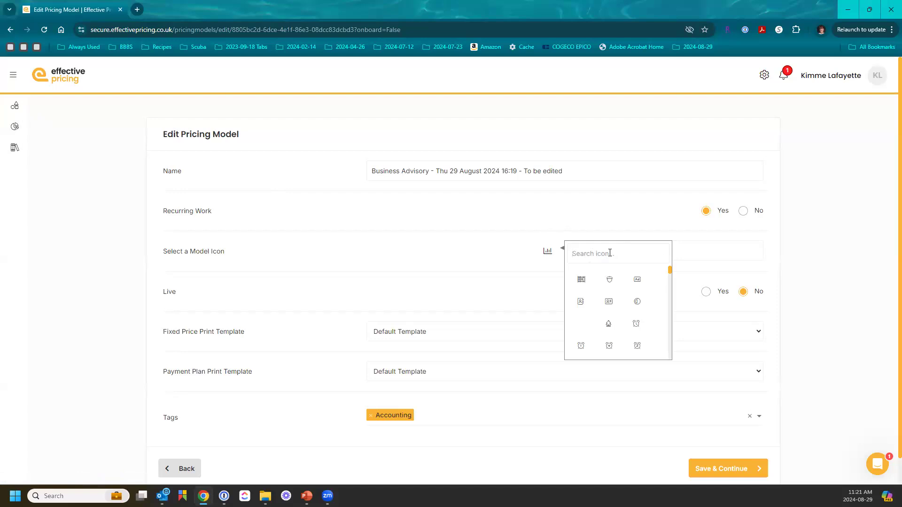
type("cons")
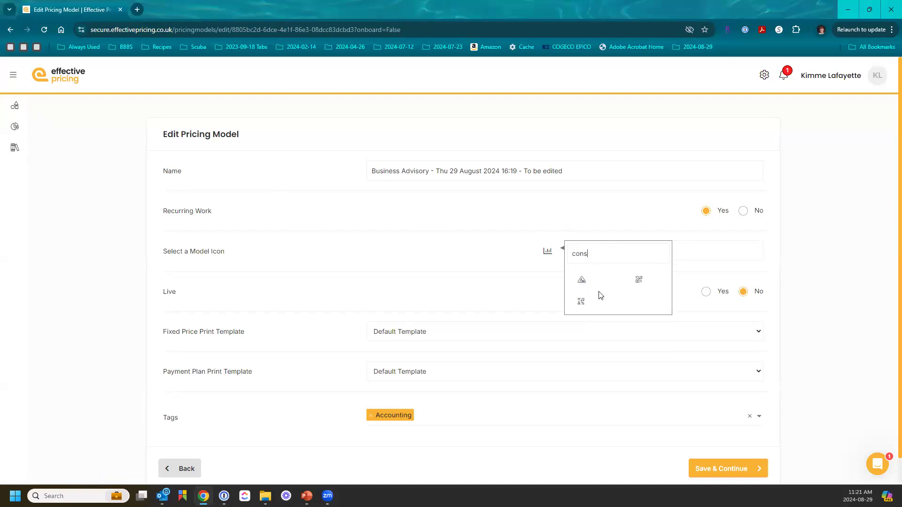
double_click(576, 252)
type("do")
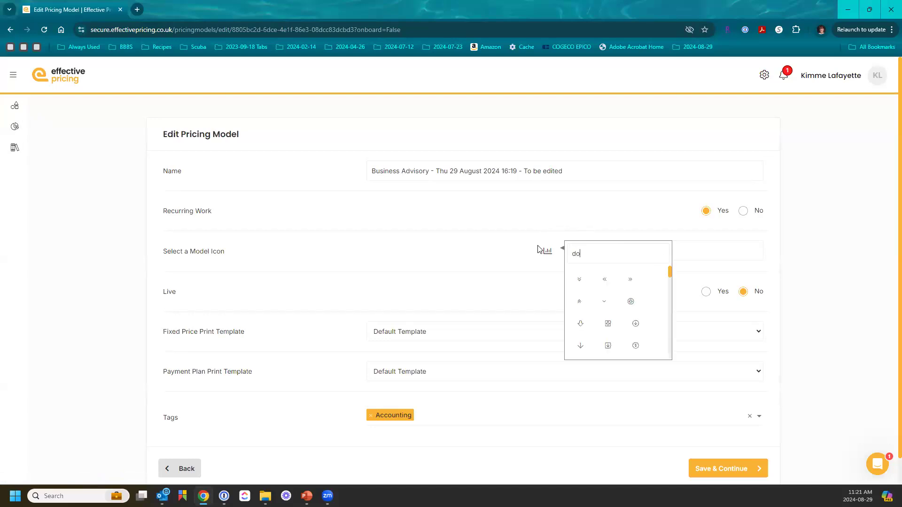
type("g")
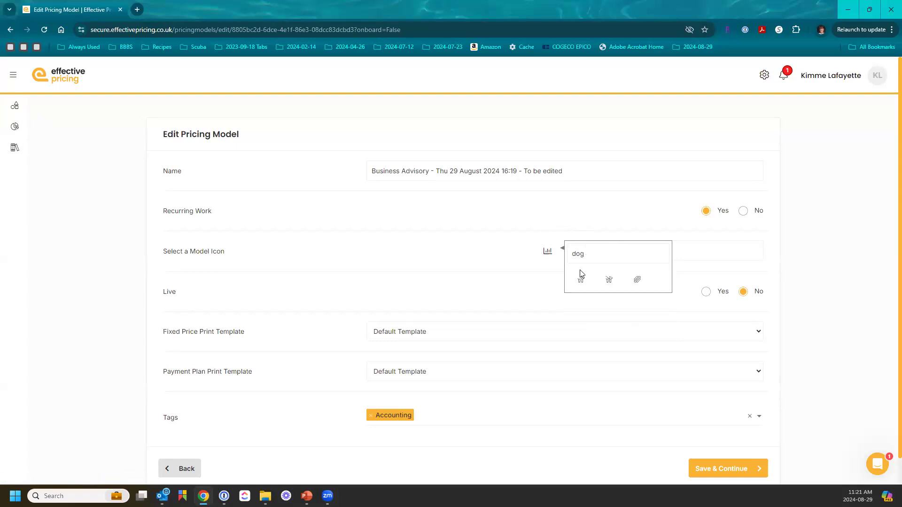
left_click(582, 282)
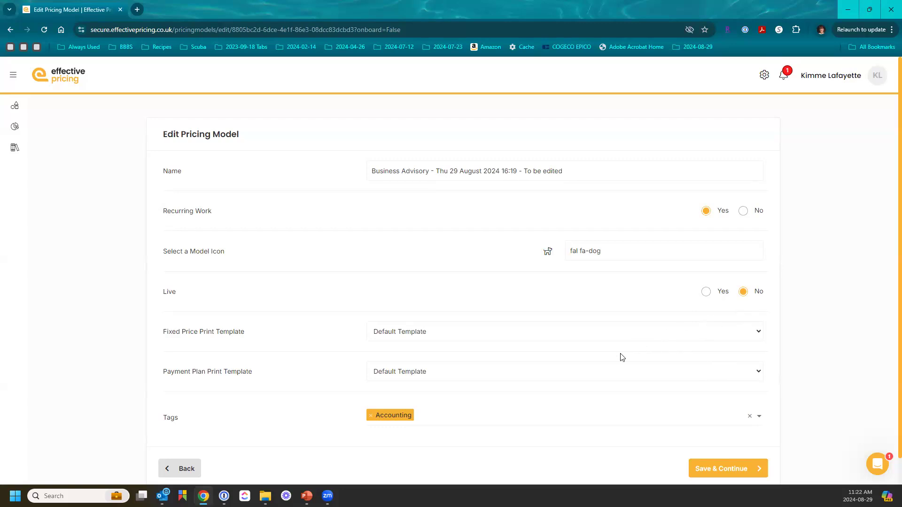
Step: Add the Advisory tag to the Business Advisory model and save its settings
left_click(661, 420)
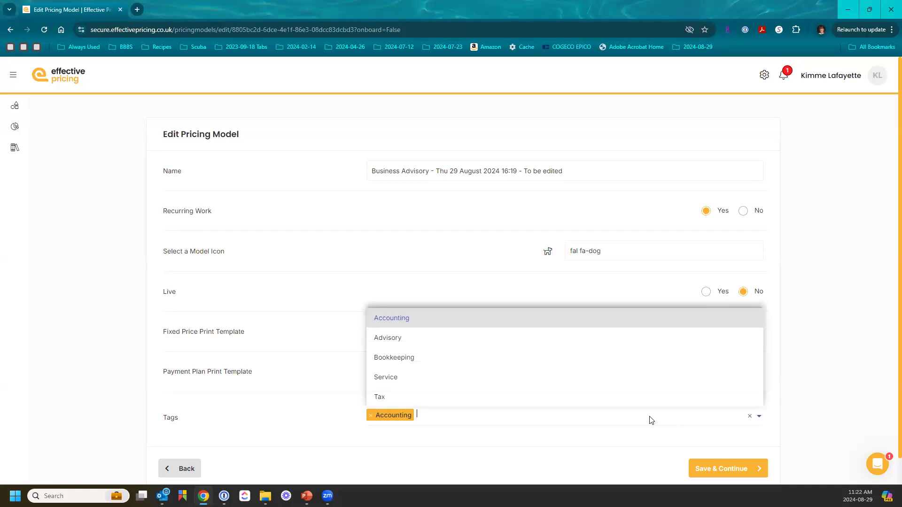
left_click(428, 345)
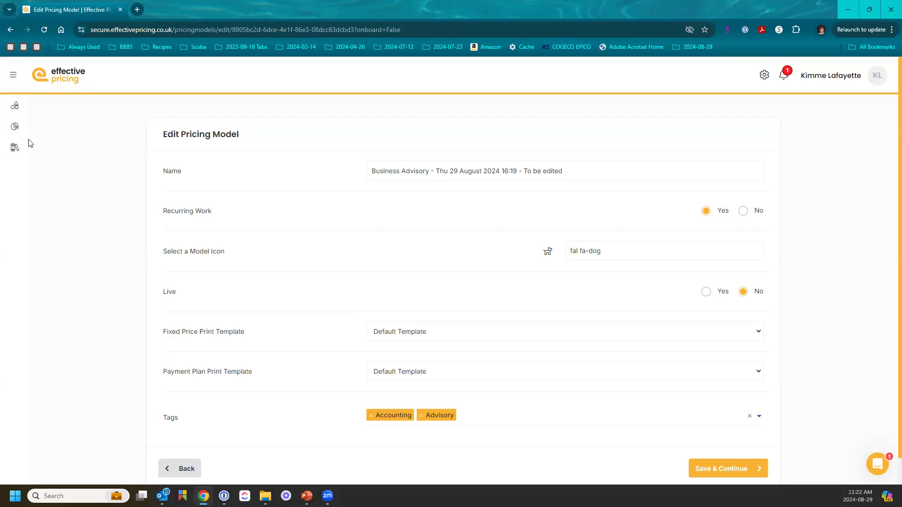
left_click(706, 470)
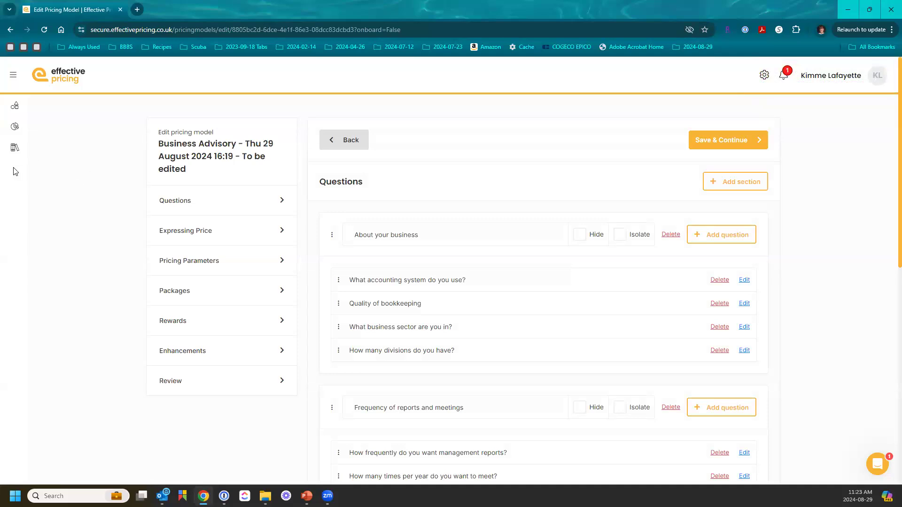
Step: Return to the Business Advisory model's settings, set Live to Yes, save and reload the page
left_click(331, 141)
left_click(706, 291)
left_click(729, 471)
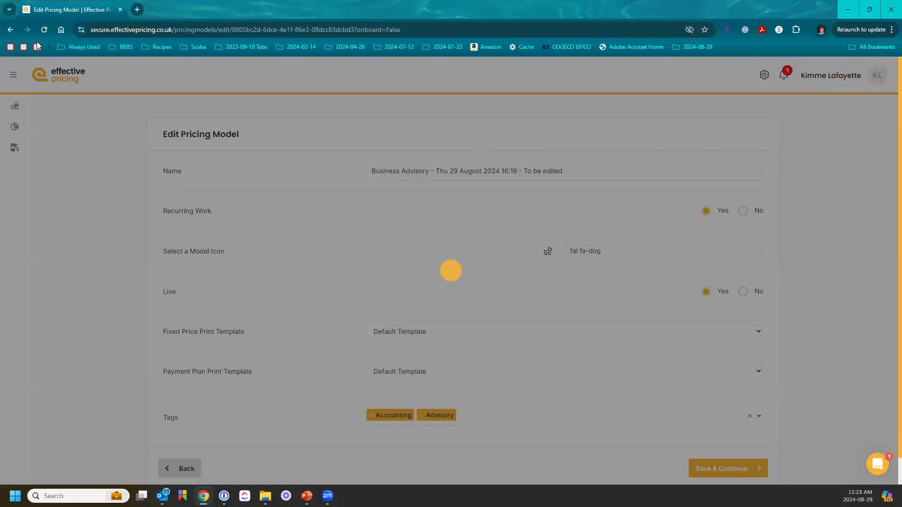
left_click(42, 31)
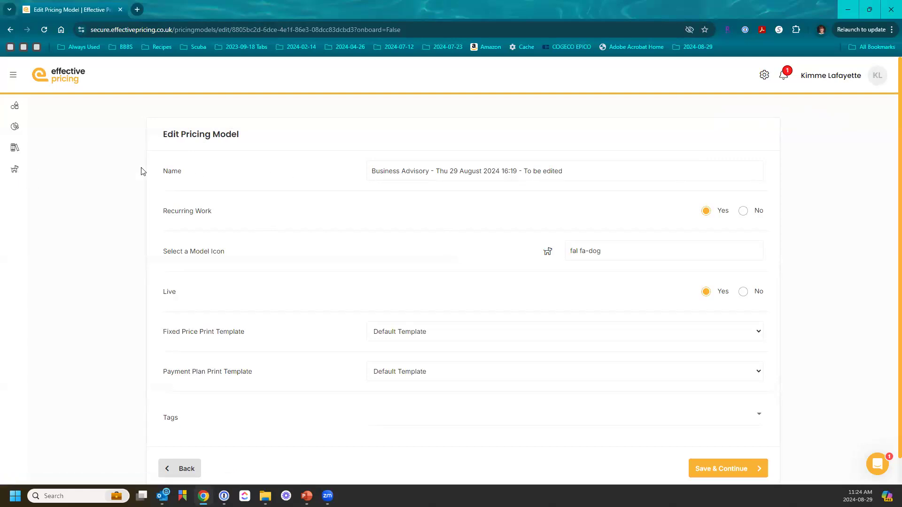
Step: View the quote form of the new Business Advisory model, and return to Model Management
left_click(16, 174)
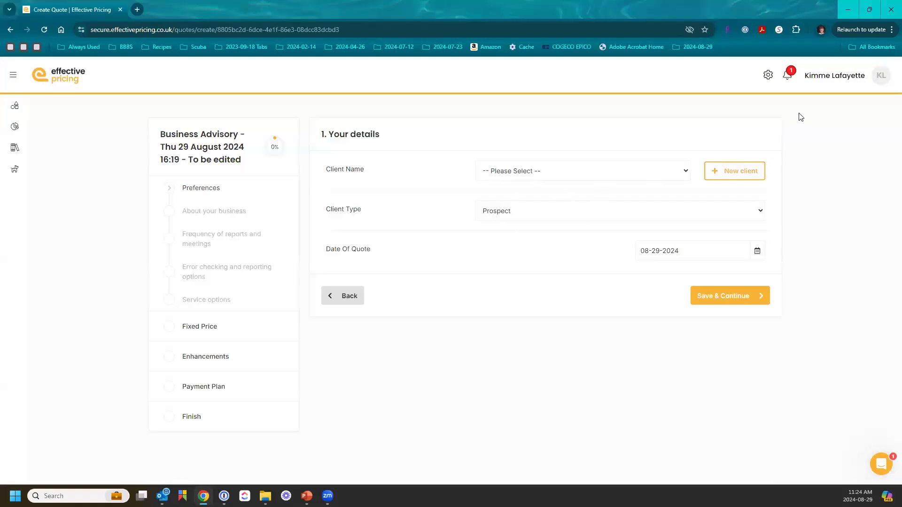
left_click(769, 76)
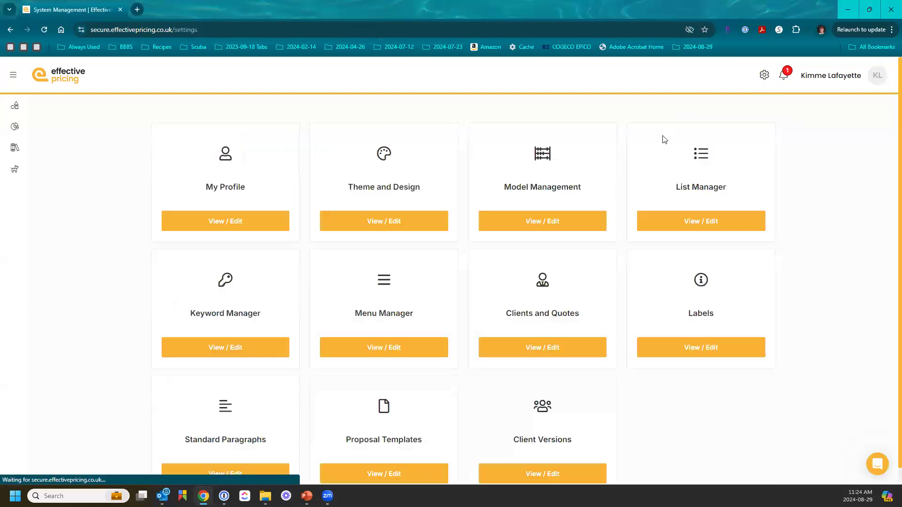
left_click(564, 220)
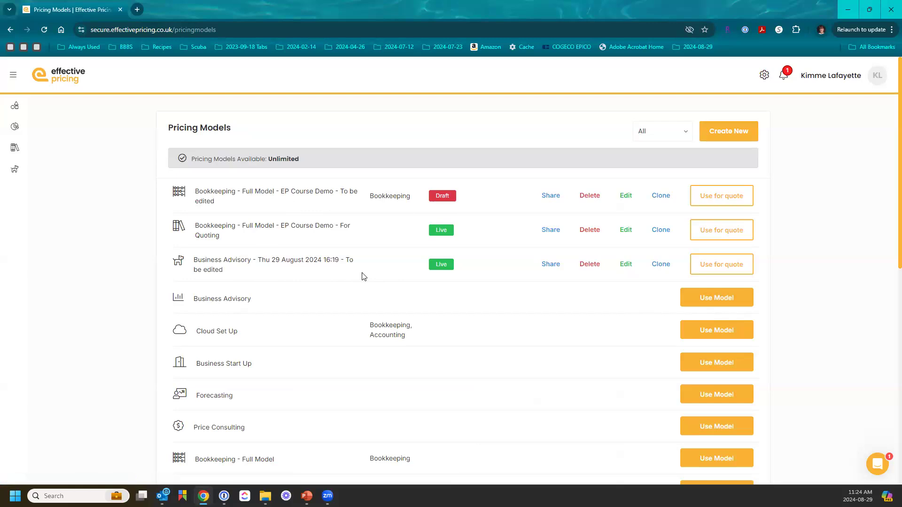
Step: Switch the edited Business Advisory model's status to Draft and back to Live
left_click(442, 263)
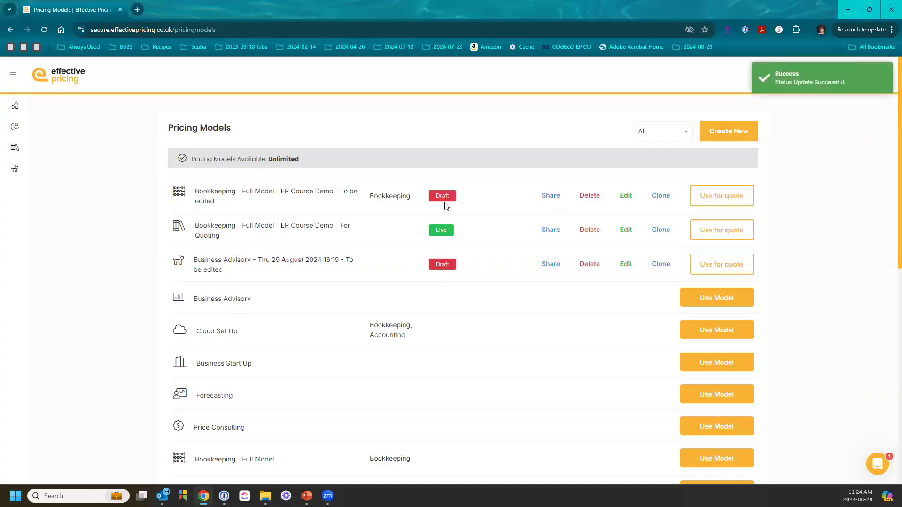
left_click(443, 264)
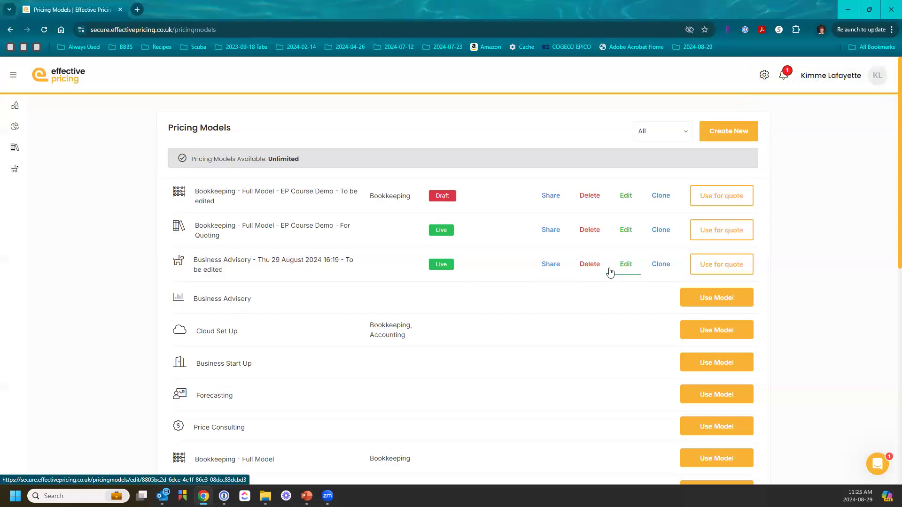
Step: View the delete and share confirmations for the edited Business Advisory model, backing out of each one
left_click(591, 268)
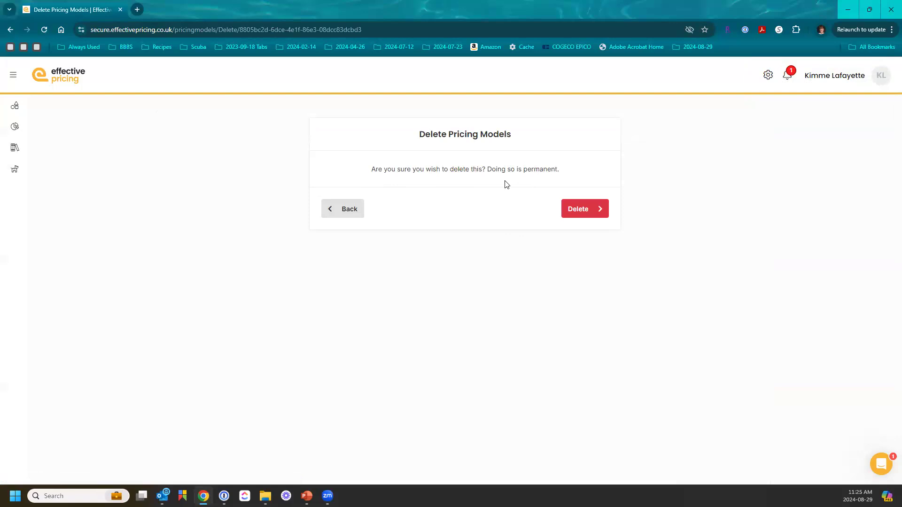
left_click(353, 209)
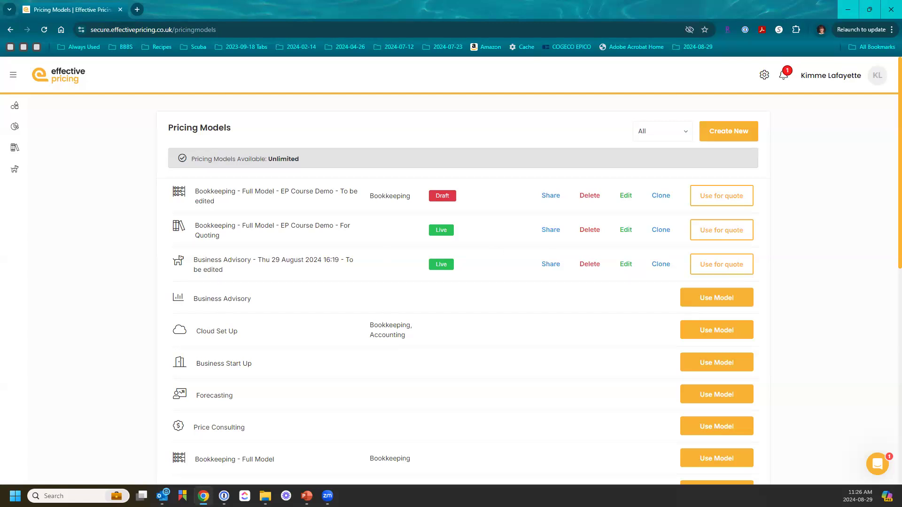
left_click(551, 265)
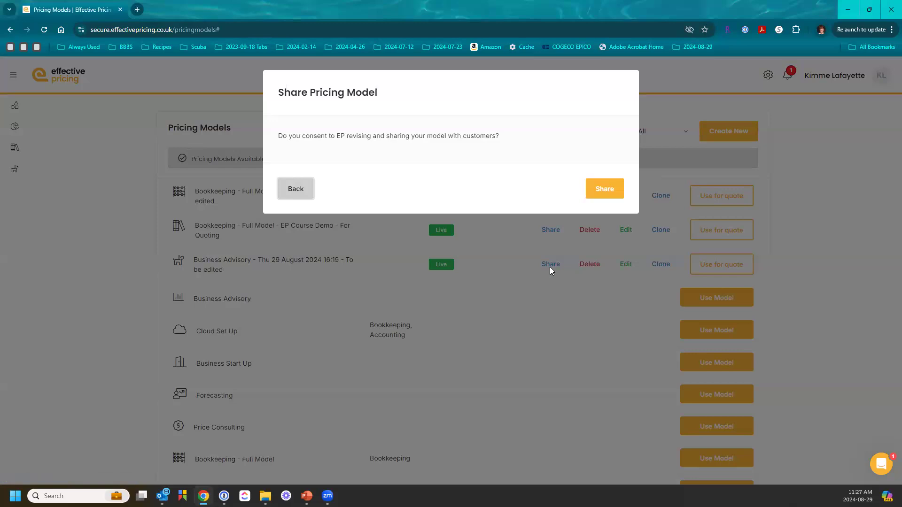
left_click(304, 189)
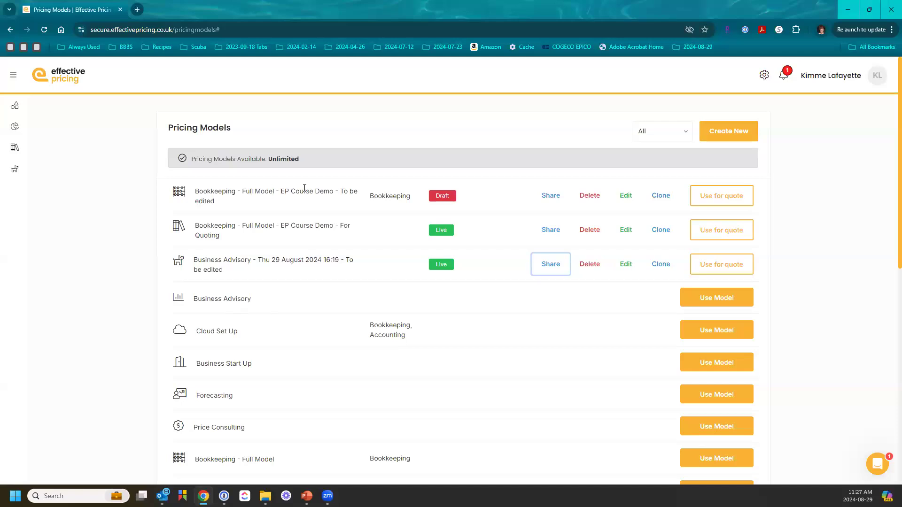
Step: Look through the list of pricing models and set the edited Business Advisory model's status to Draft
scroll(507, 298, "down", 1)
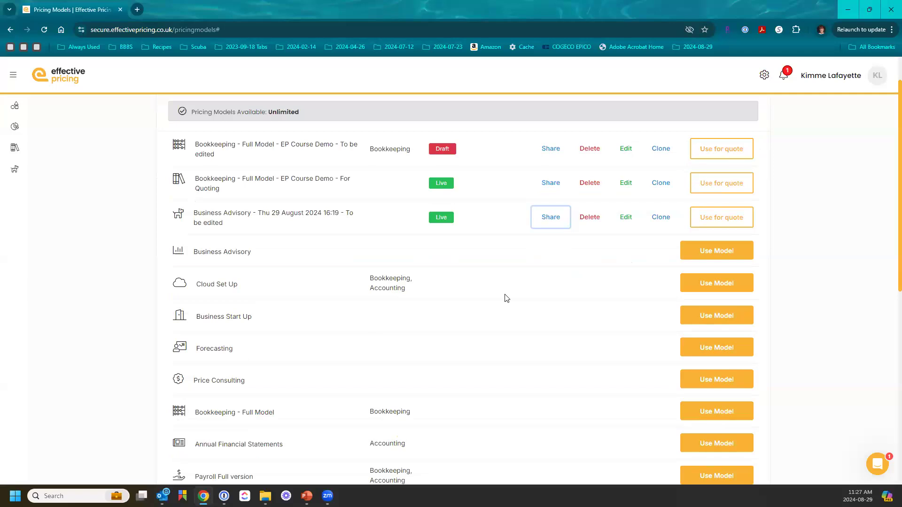
scroll(506, 297, "down", 3)
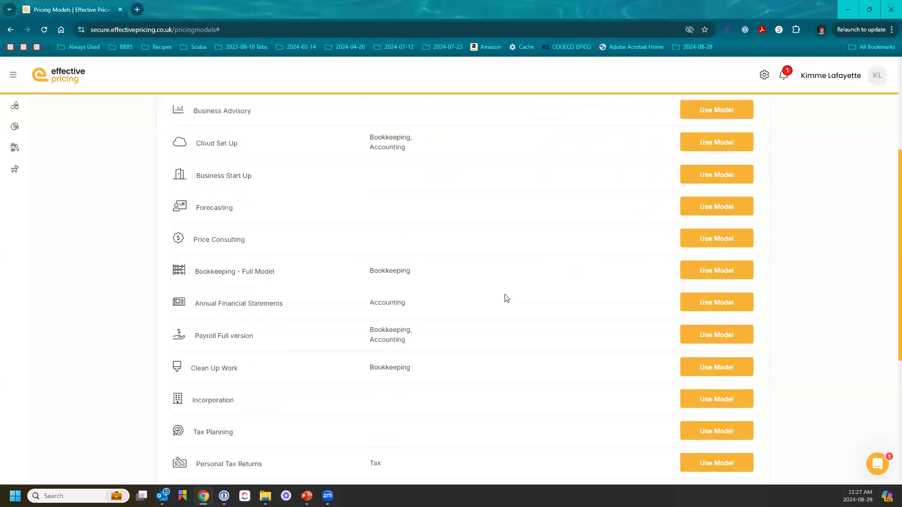
scroll(507, 298, "down", 5)
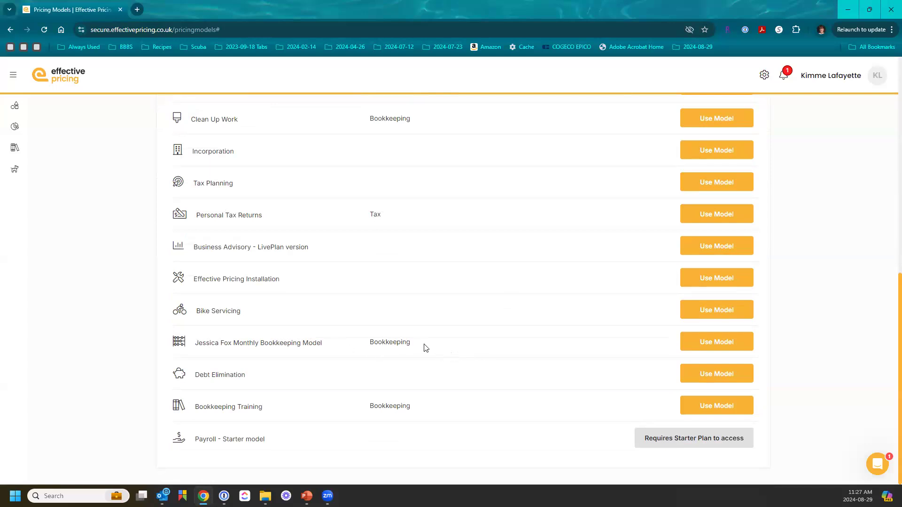
scroll(425, 348, "up", 10)
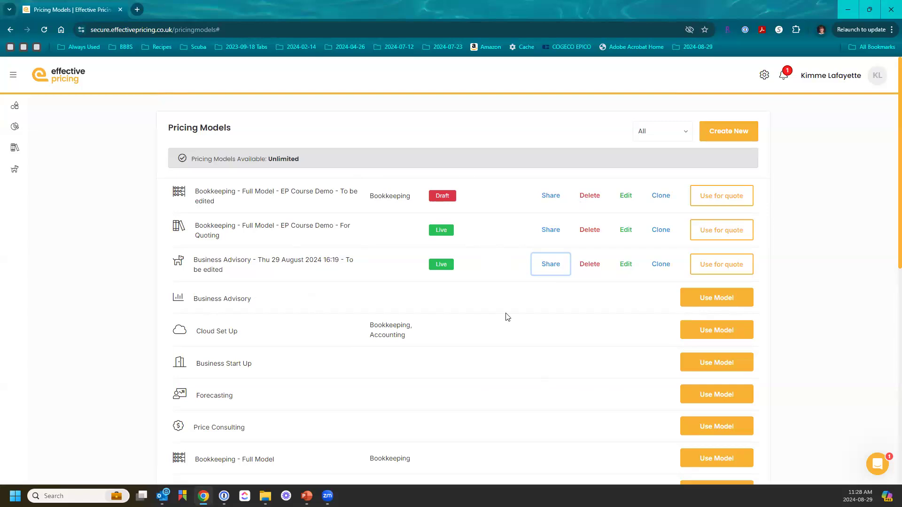
left_click(451, 271)
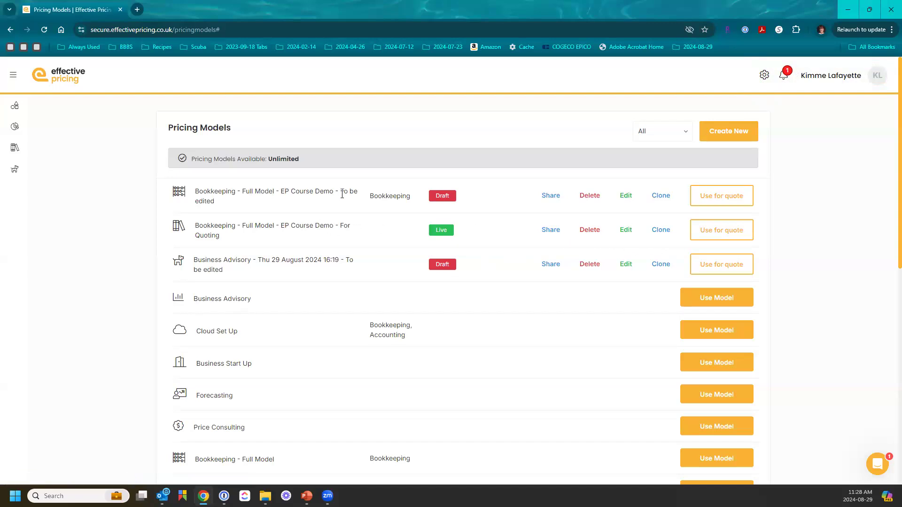
Step: Delete the "Business Advisory - Thu 29 August 2024 16:19 - To be edited" draft model
left_click_drag(342, 194, 332, 201)
left_click(344, 258)
left_click_drag(344, 228, 345, 238)
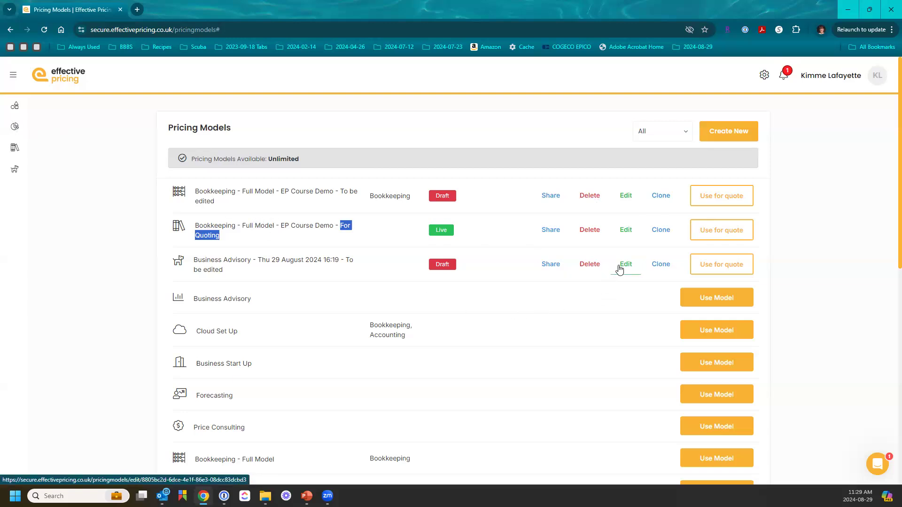
left_click(591, 265)
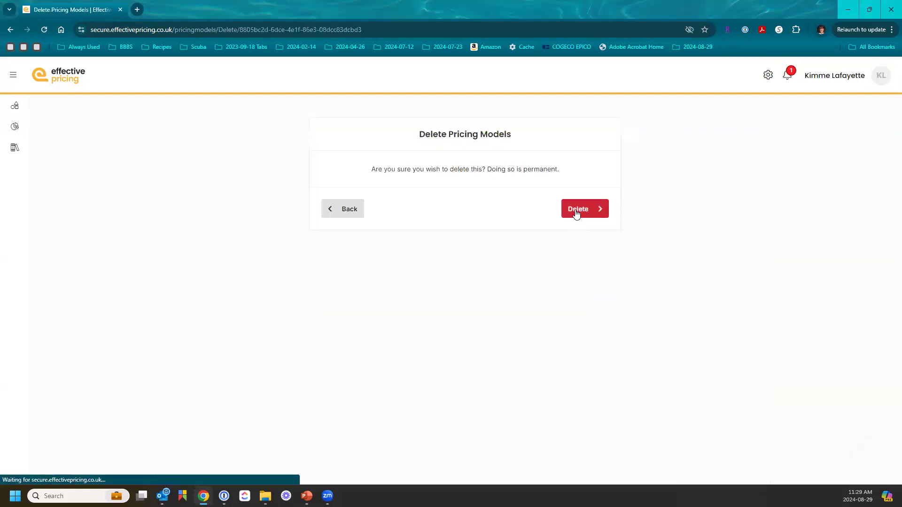
left_click(577, 212)
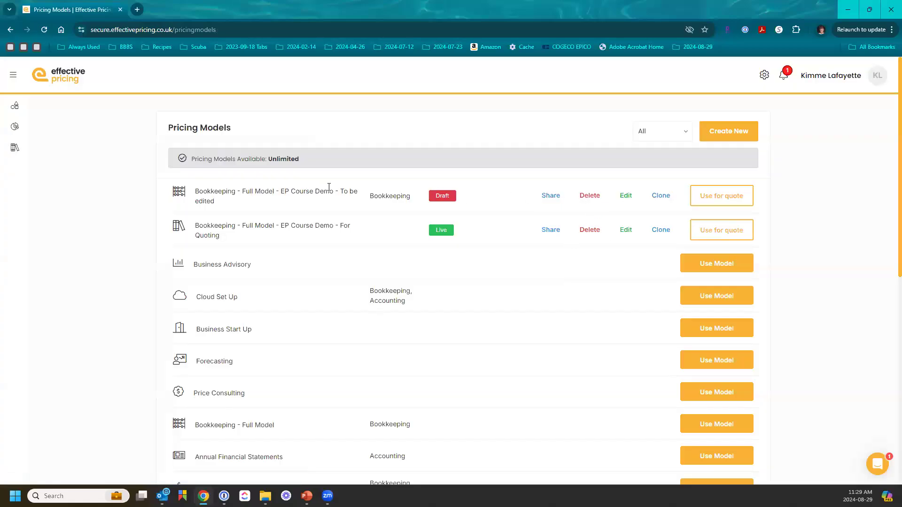
Step: Edit the "Bookkeeping - Full Model - EP Course Demo - To be edited" model, continuing past its settings to review the Questions
left_click(625, 195)
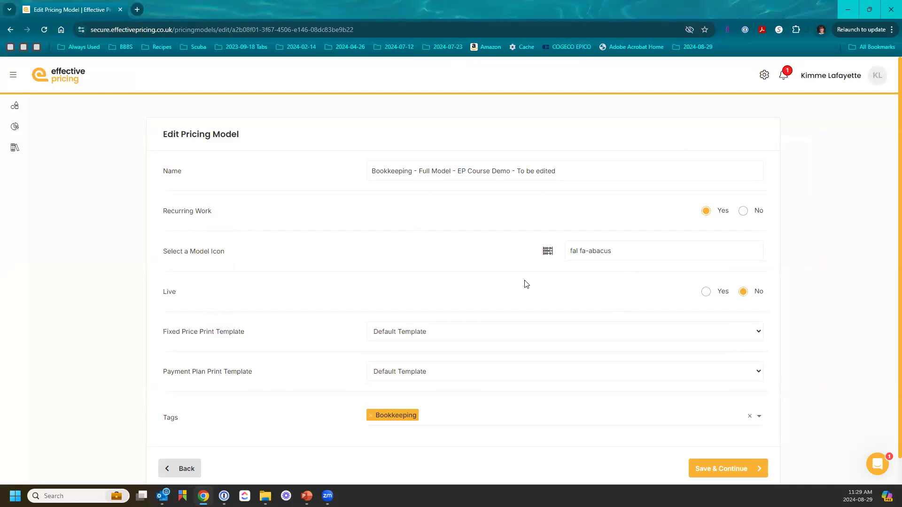
scroll(526, 284, "down", 1)
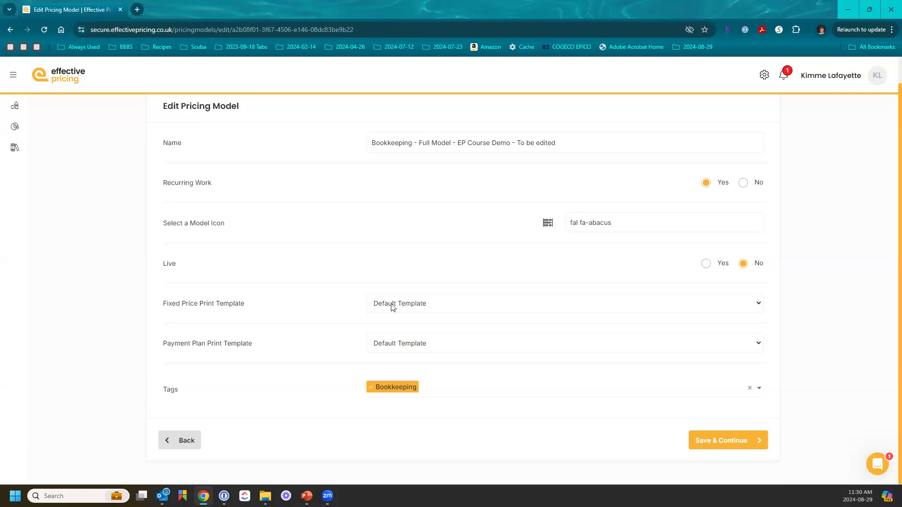
left_click(413, 306)
left_click(412, 306)
left_click(736, 442)
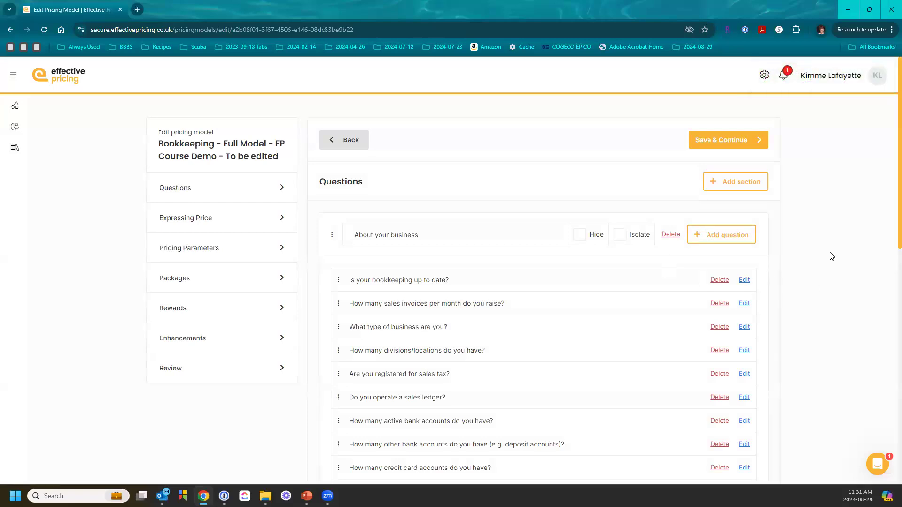
scroll(820, 270, "down", 3)
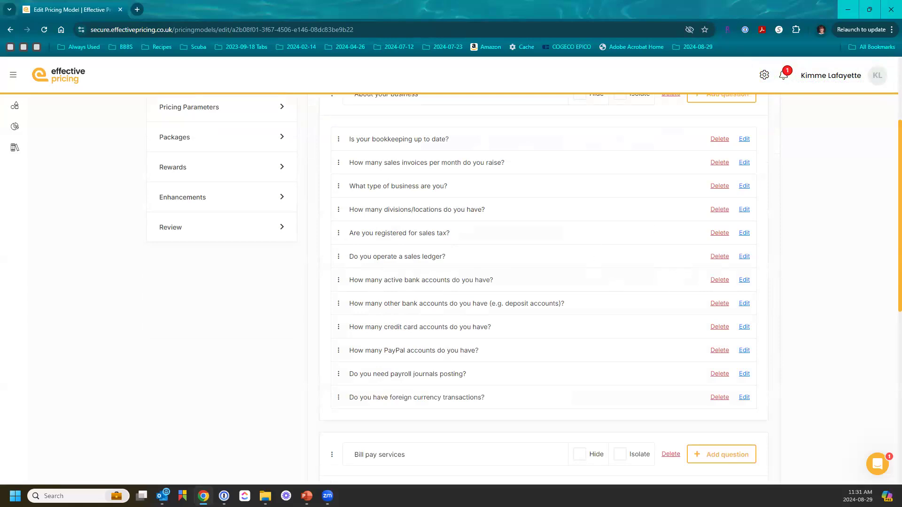
scroll(582, 308, "up", 3)
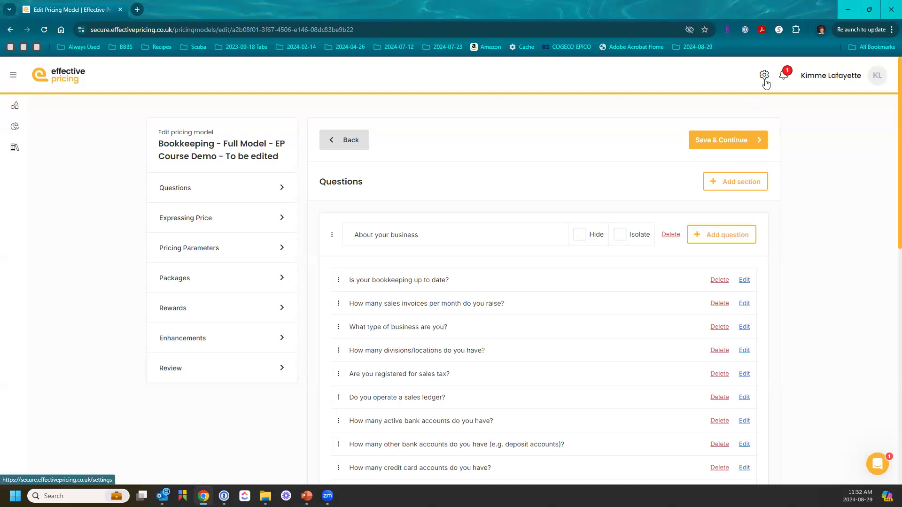
Step: Start a quote from the "Bookkeeping - Full Model - EP Course Demo - For Quoting" model for an existing client, continuing to its business questions
left_click(360, 141)
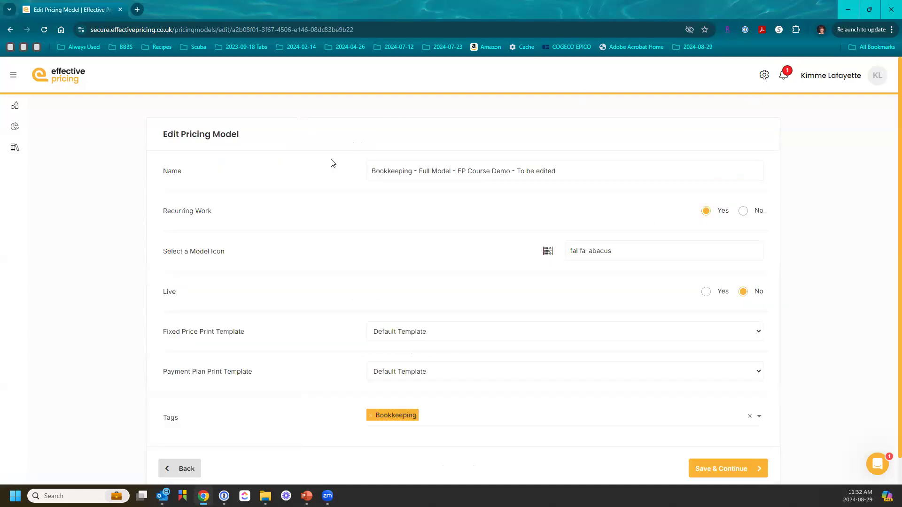
left_click(183, 470)
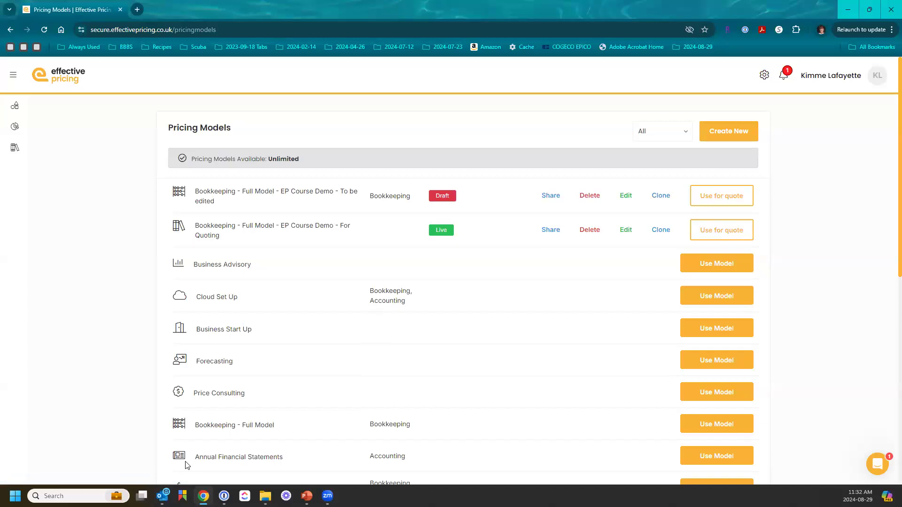
left_click(711, 236)
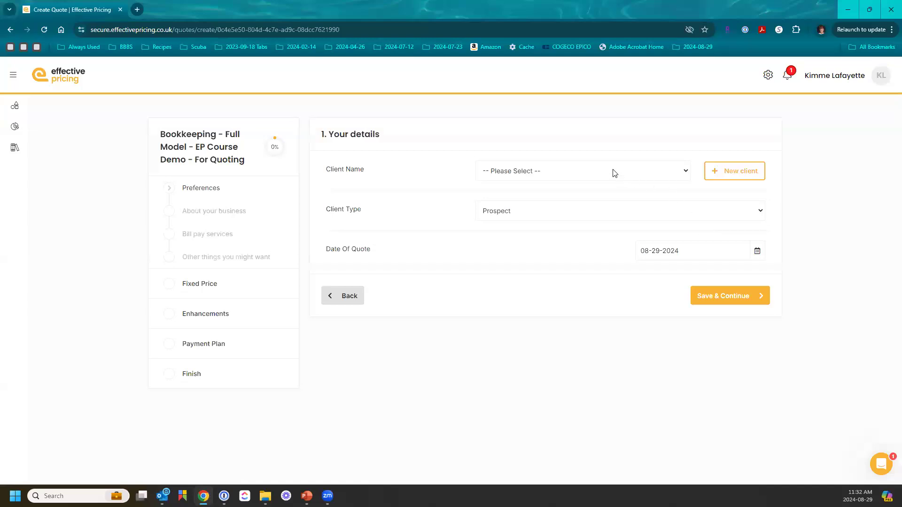
left_click(613, 172)
left_click(596, 195)
left_click(729, 301)
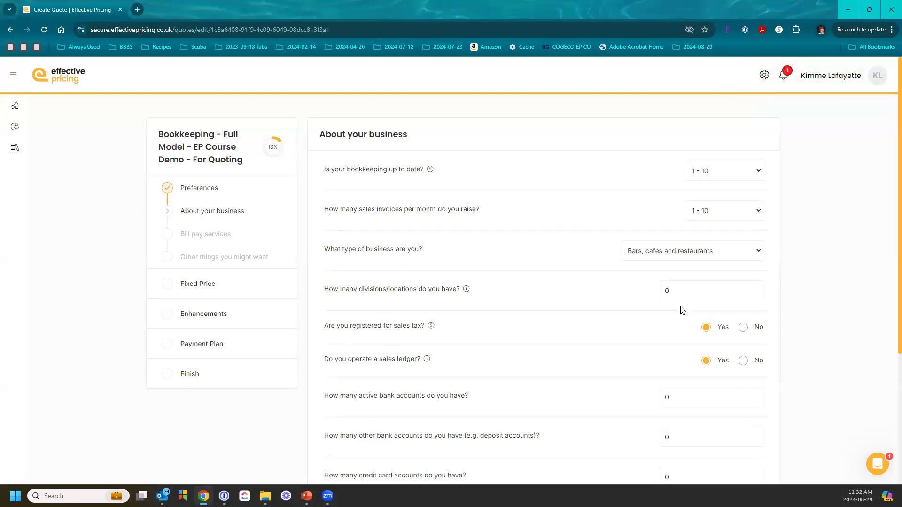
Step: Leave the quote and reopen the "Bookkeeping - Full Model - EP Course Demo - To be edited" model for editing at its Questions
left_click(14, 149)
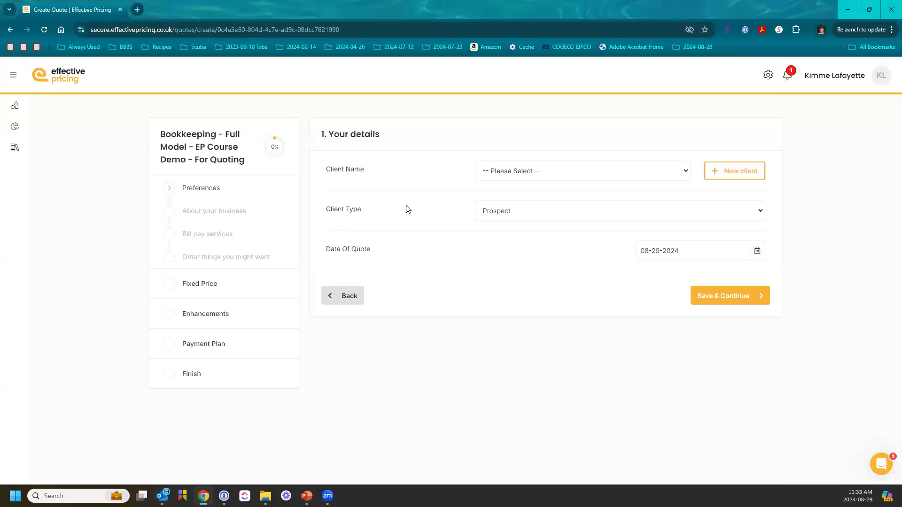
left_click(767, 80)
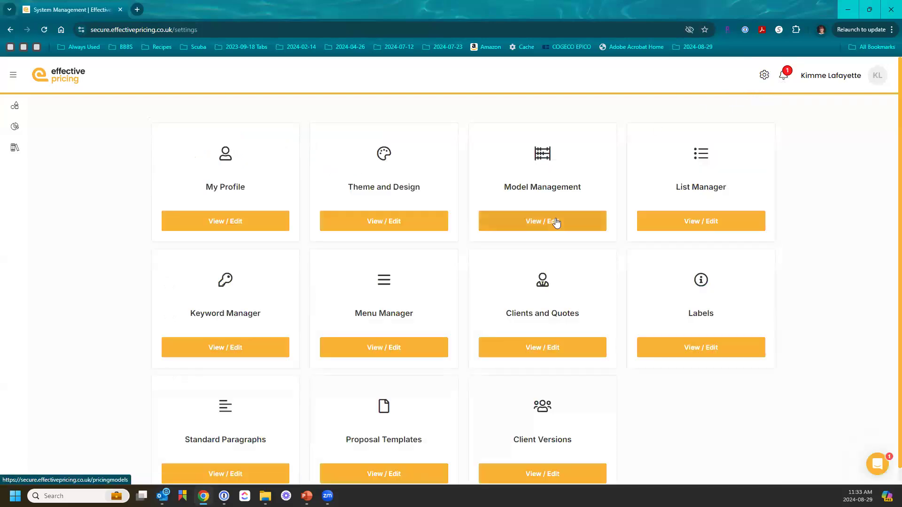
left_click(556, 220)
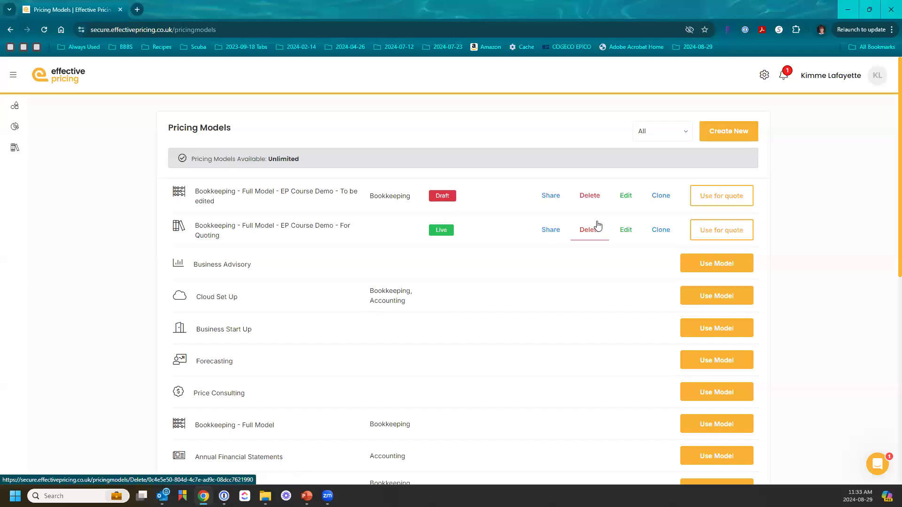
left_click(624, 196)
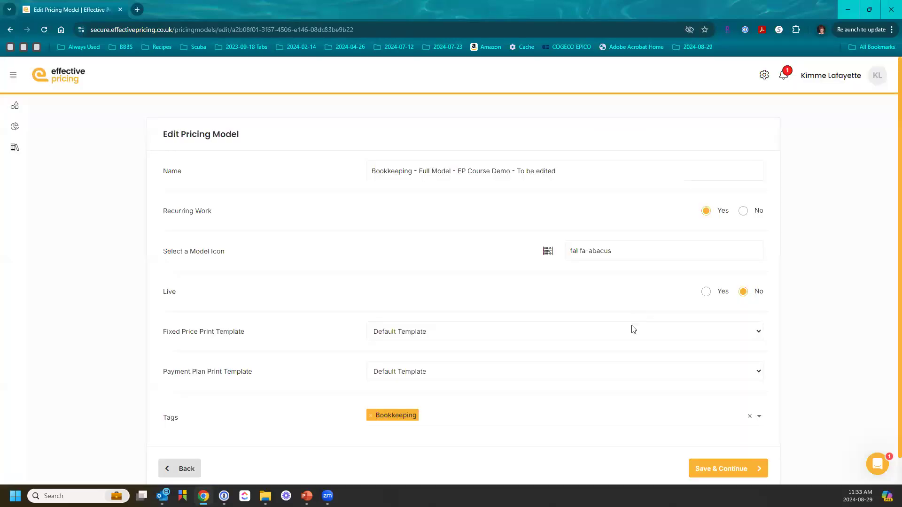
left_click(729, 469)
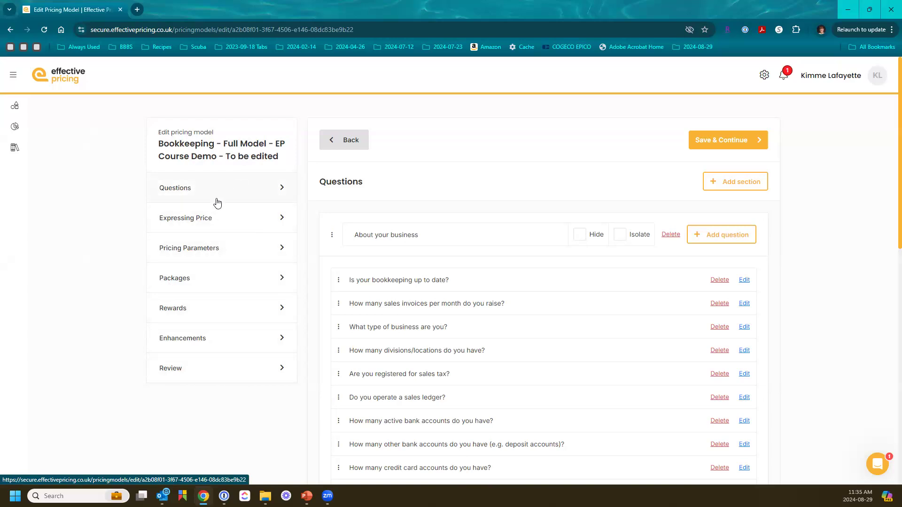
Step: Look through the model's stages from Expressing Price to Review, and return to Questions to examine all its question sections
left_click(210, 219)
left_click(202, 258)
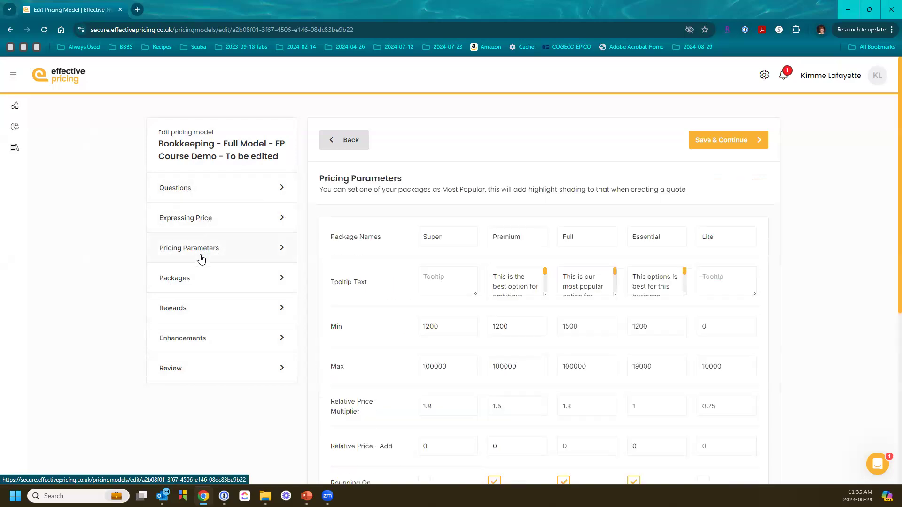
left_click(197, 279)
left_click(190, 308)
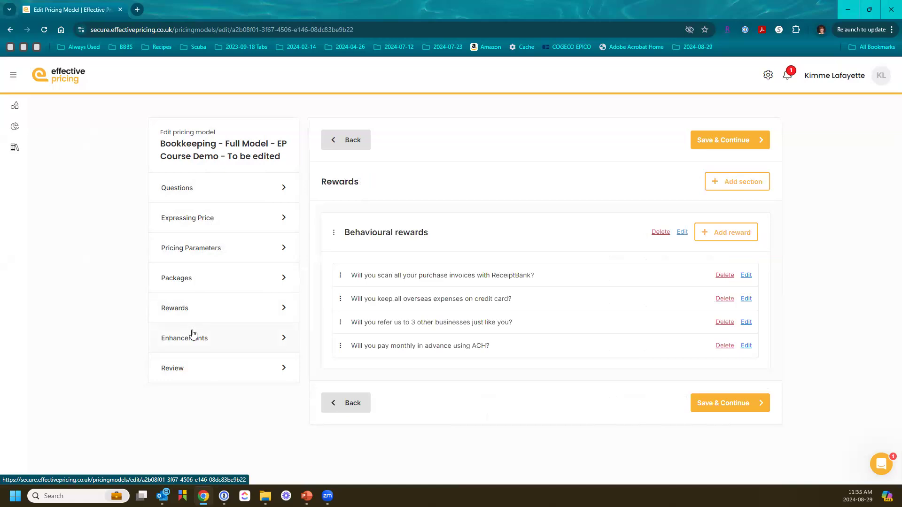
left_click(193, 334)
left_click(192, 364)
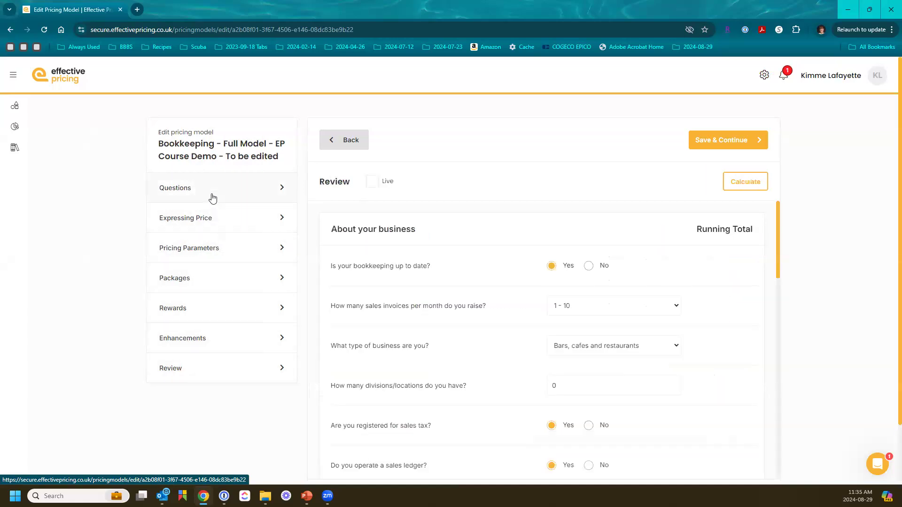
left_click(213, 199)
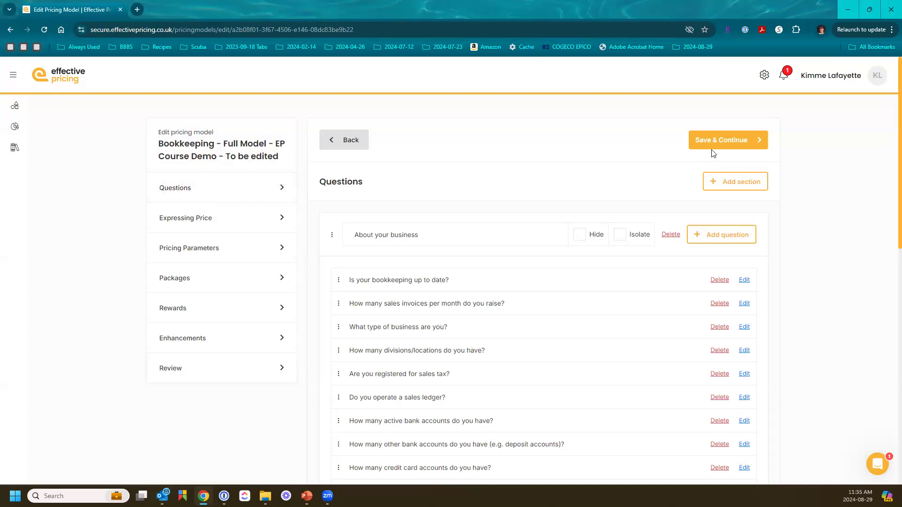
scroll(705, 155, "down", 10)
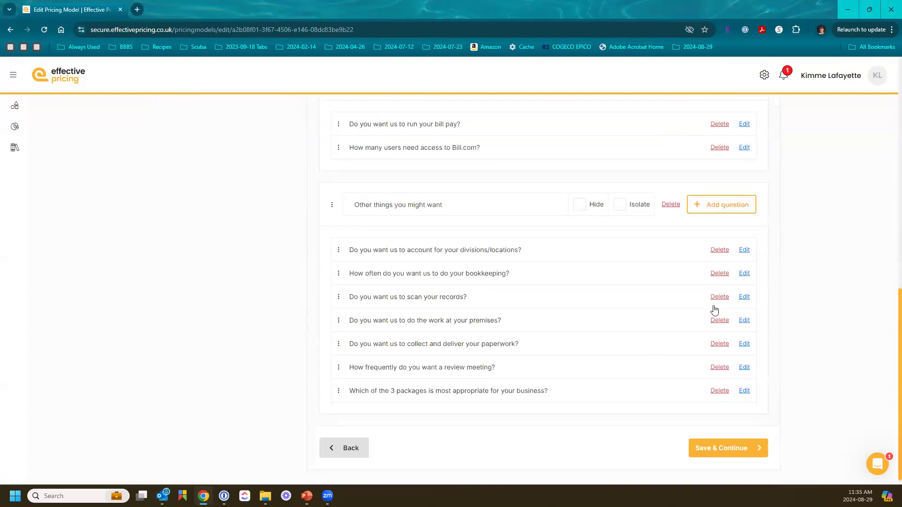
scroll(705, 322, "up", 10)
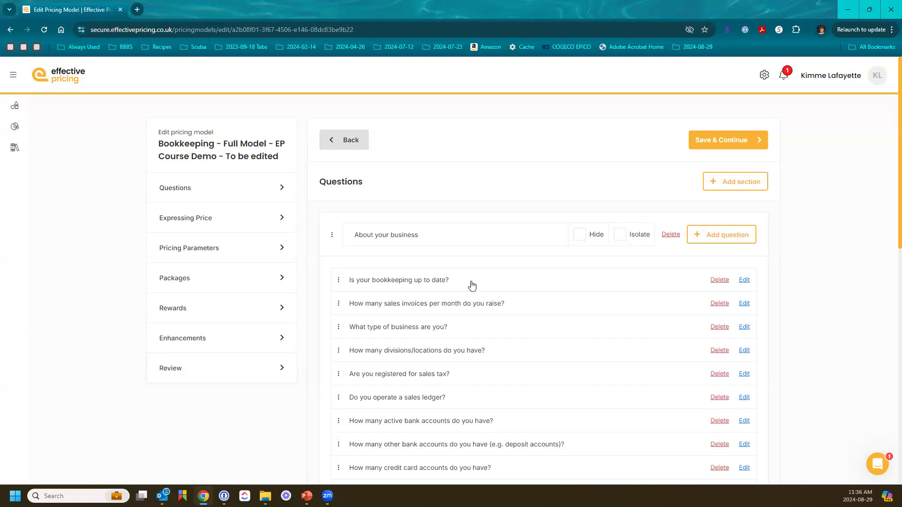
Step: Add a new question section named "test", neither isolated nor hidden
left_click(741, 182)
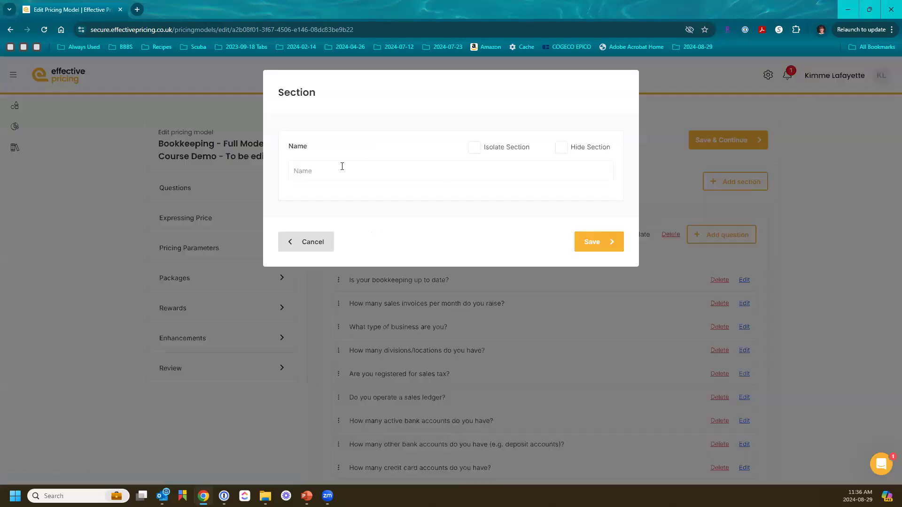
left_click(320, 171)
type("test")
left_click(591, 245)
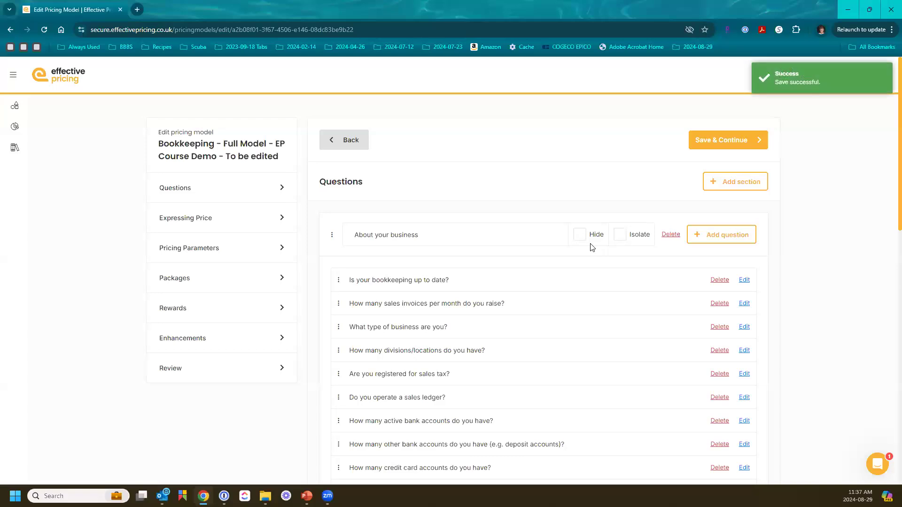
Step: Move the "test" section above "Other things you might want" and delete that test section
scroll(520, 242, "down", 13)
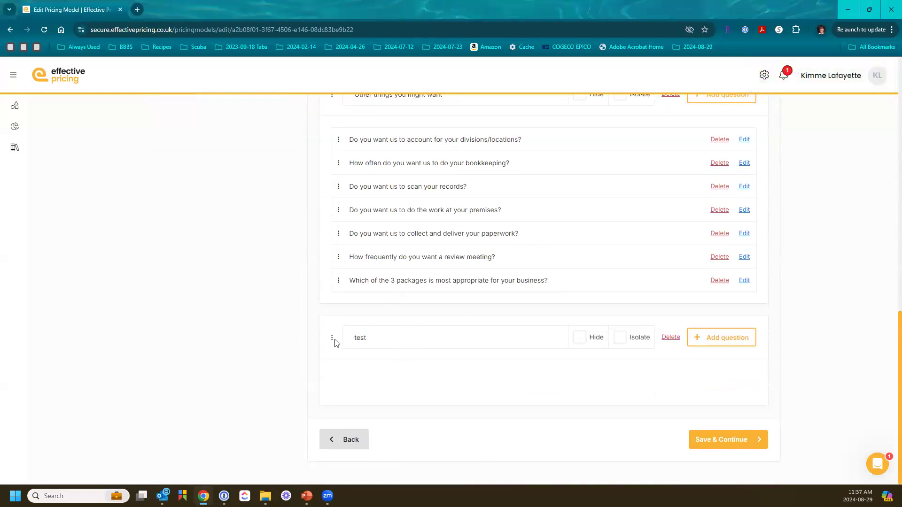
left_click_drag(332, 339, 329, 161)
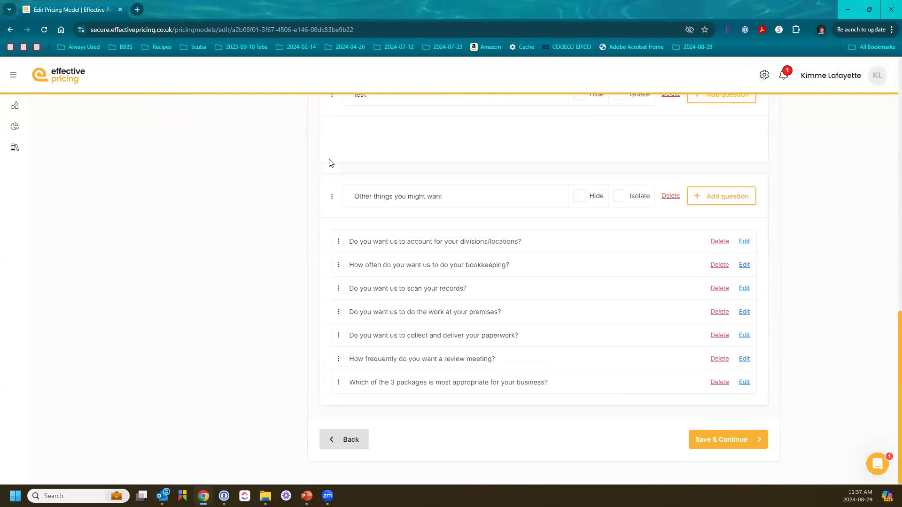
scroll(399, 272, "up", 4)
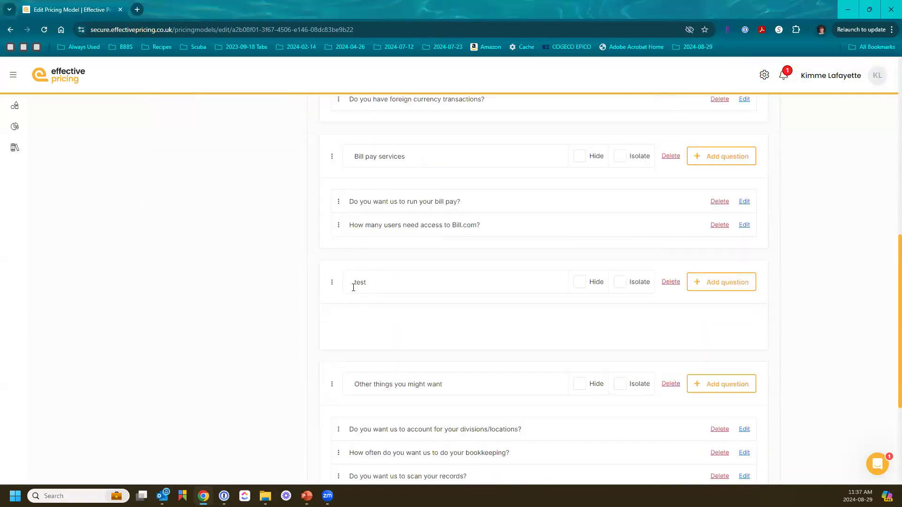
left_click(671, 282)
left_click(607, 167)
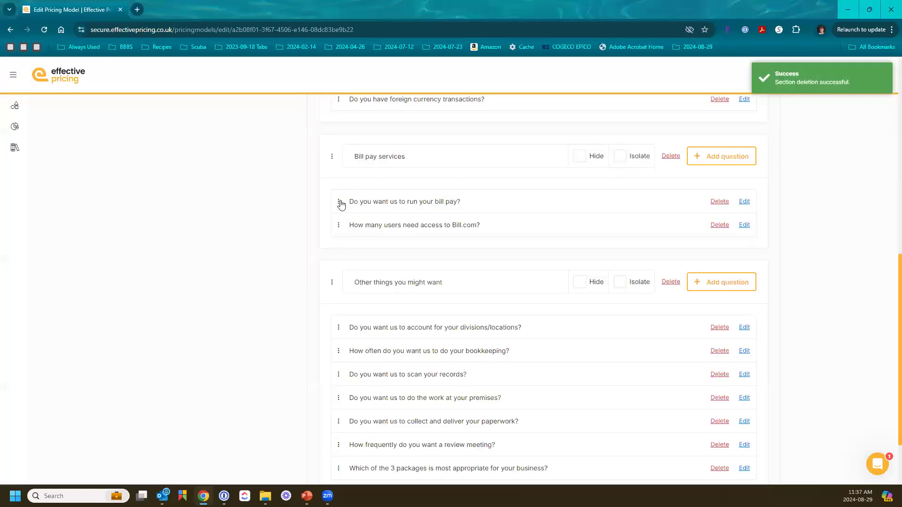
Step: Examine the order of the questions across the "About your business", "Bill pay services" and "Other things you might want" sections
mouse_move(341, 205)
left_mouse_down()
mouse_move(341, 229)
mouse_move(343, 203)
left_mouse_up()
scroll(423, 188, "up", 4)
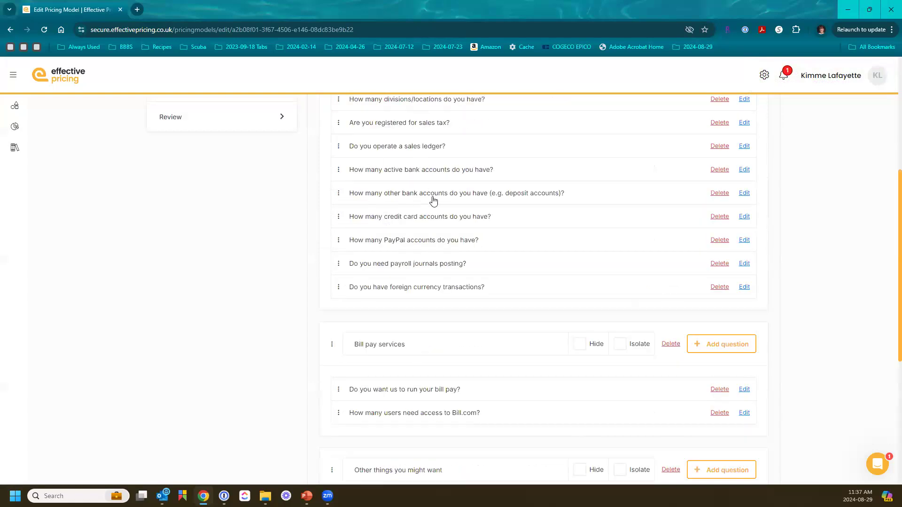
scroll(440, 195, "up", 3)
scroll(437, 155, "up", 1)
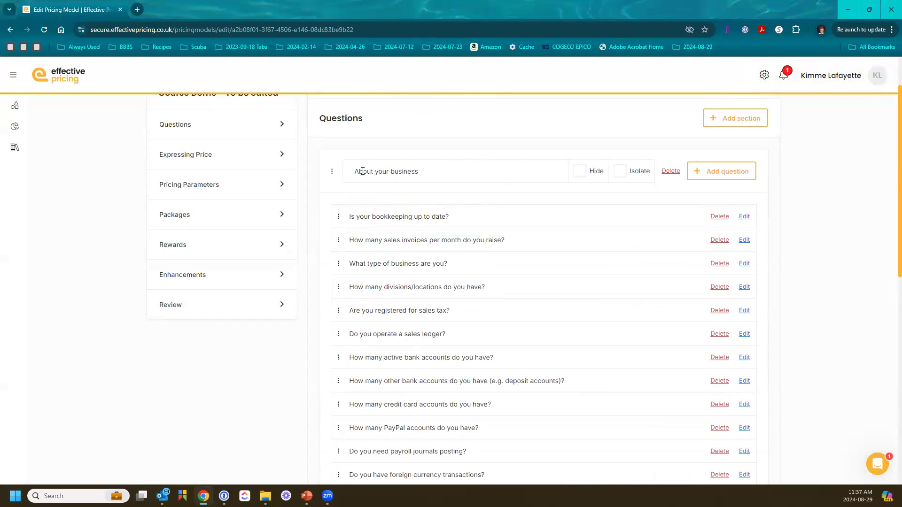
scroll(398, 173, "down", 7)
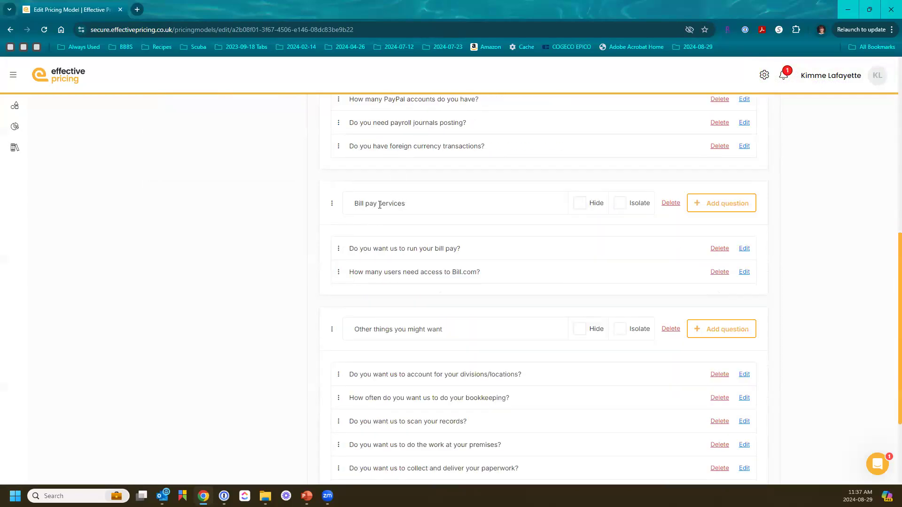
scroll(403, 237, "down", 3)
scroll(412, 229, "up", 4)
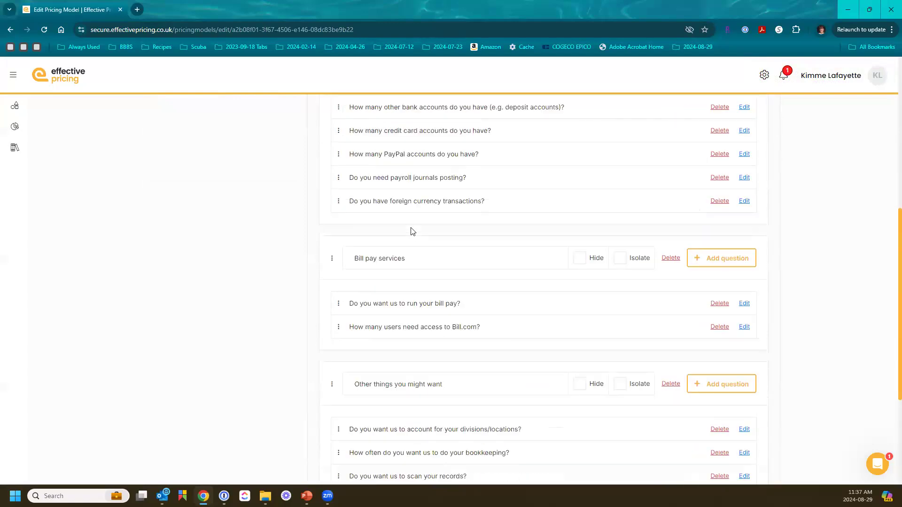
mouse_move(338, 304)
left_mouse_down()
mouse_move(354, 435)
mouse_move(347, 139)
mouse_move(348, 318)
mouse_move(350, 293)
left_mouse_up()
scroll(493, 241, "up", 7)
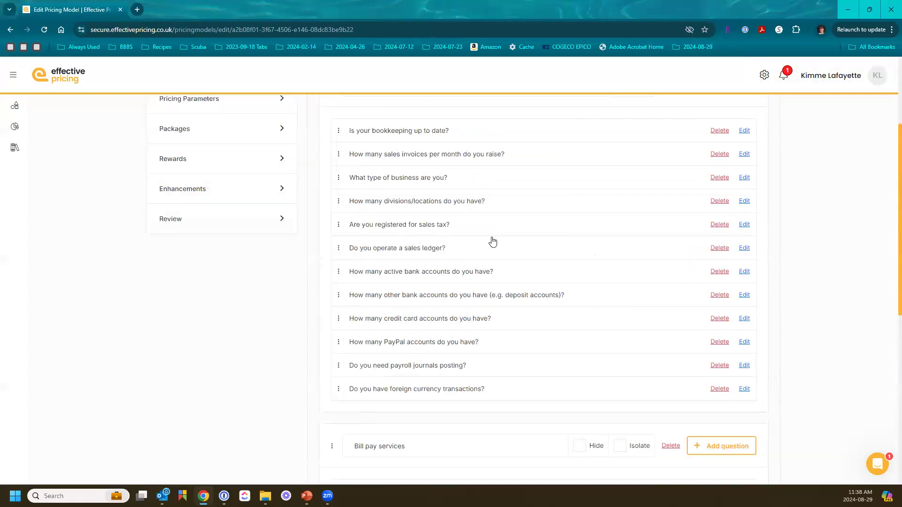
scroll(492, 242, "down", 2)
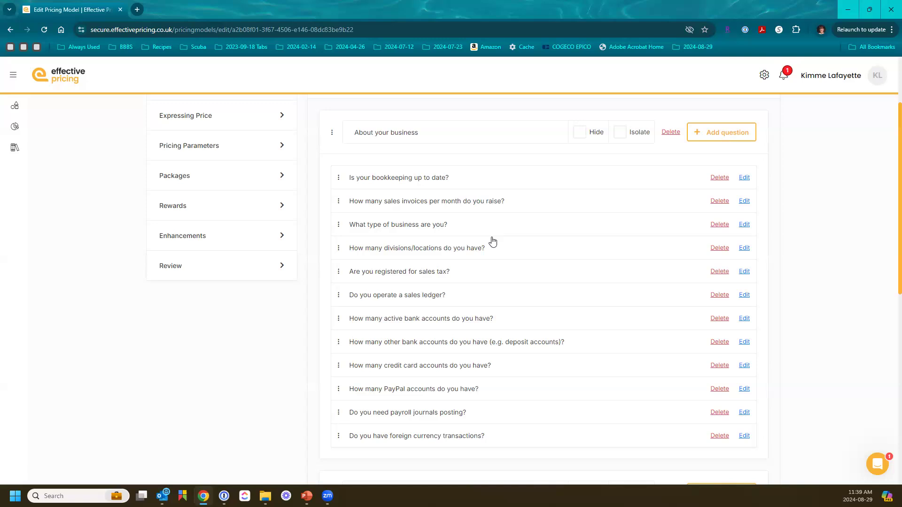
scroll(493, 241, "down", 4)
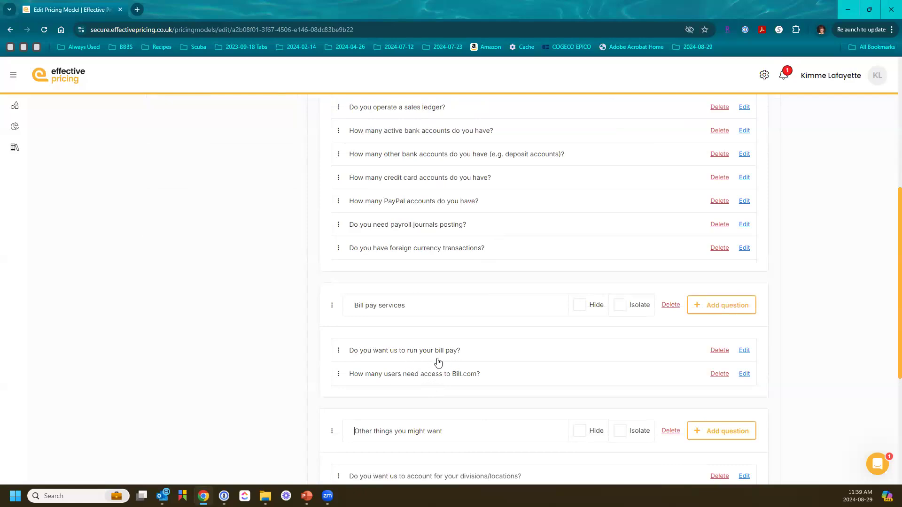
scroll(438, 363, "up", 7)
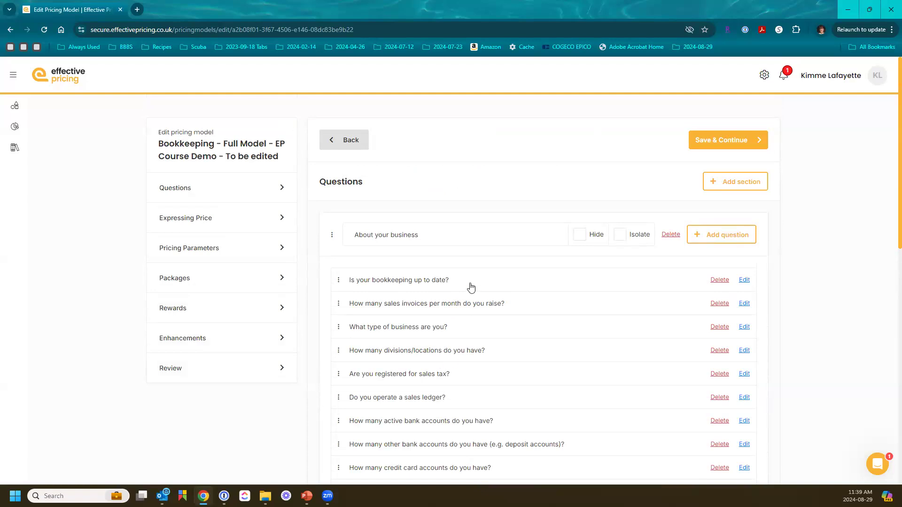
Step: View the blank new-question form for "About your business", back out without saving, and look over the existing questions
scroll(420, 283, "down", 1)
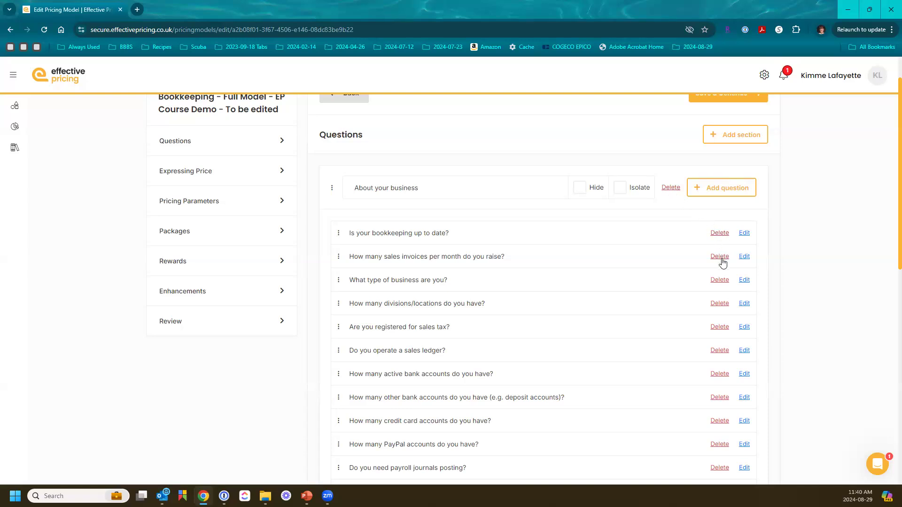
left_click(726, 188)
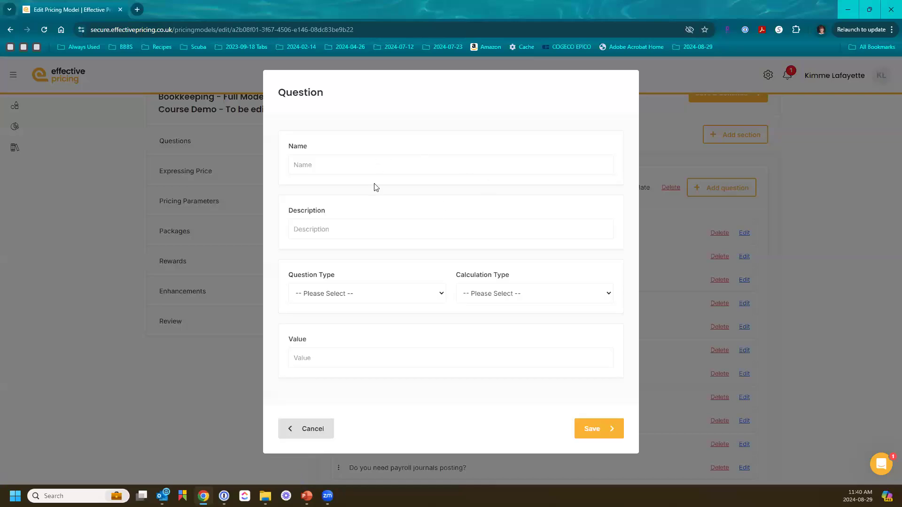
left_click(315, 428)
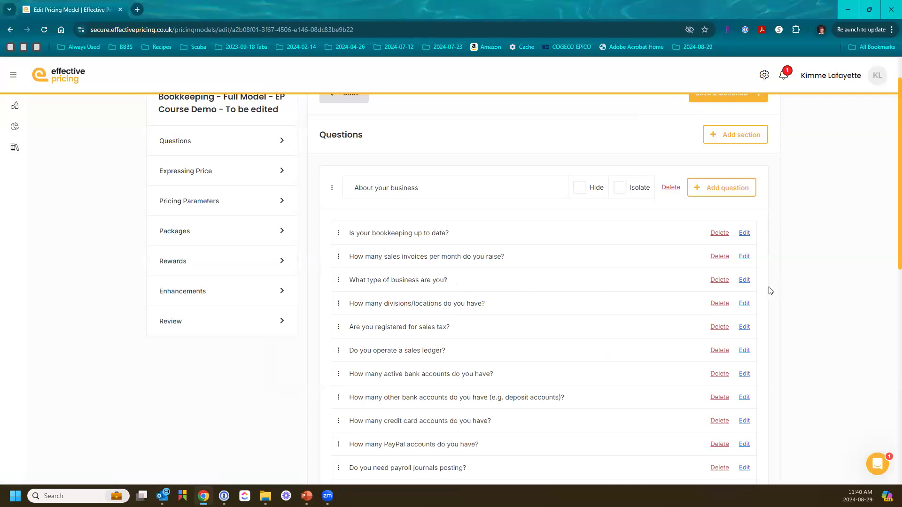
scroll(767, 290, "down", 3)
scroll(767, 290, "up", 2)
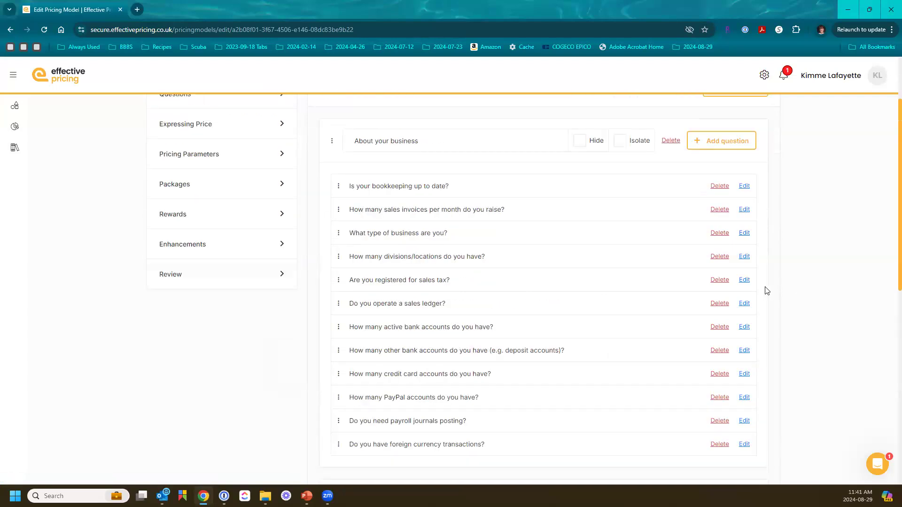
scroll(767, 290, "up", 1)
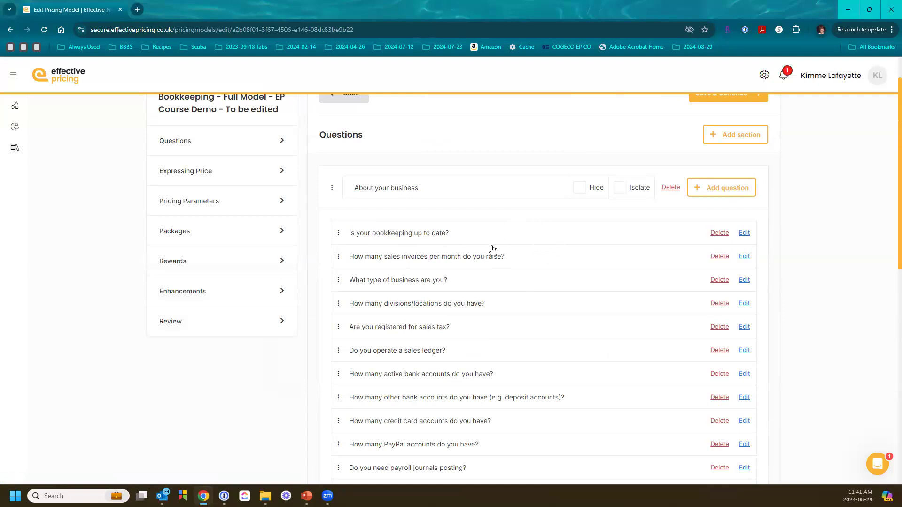
scroll(492, 249, "down", 8)
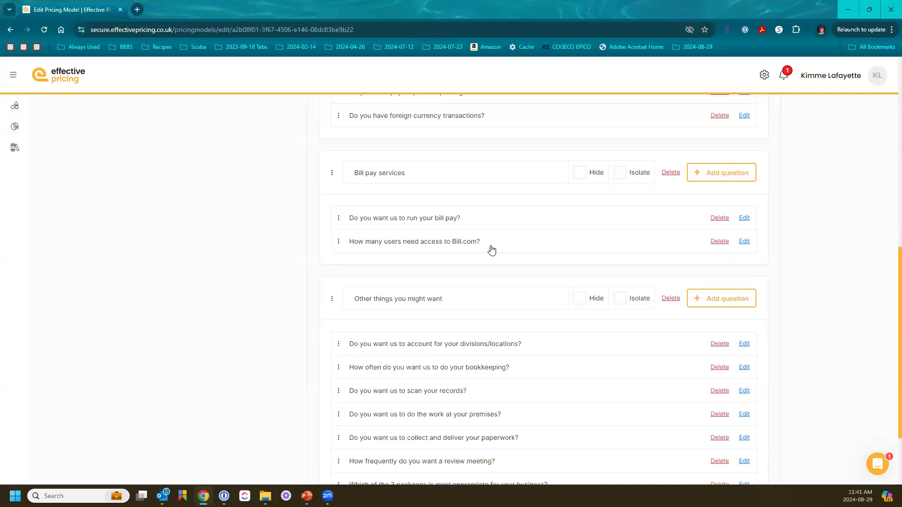
Step: Switch the "Are you registered for sales tax?" question's type to Dropdown and back to Yes or No
scroll(492, 249, "down", 2)
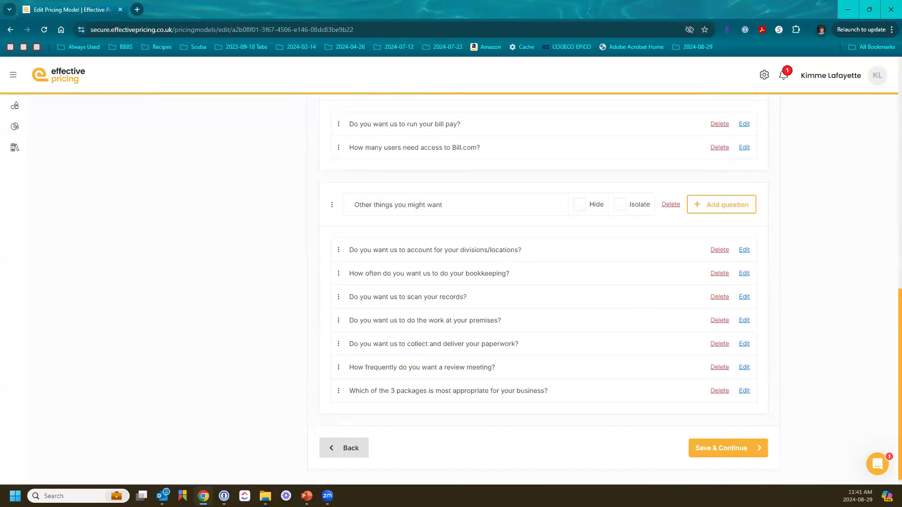
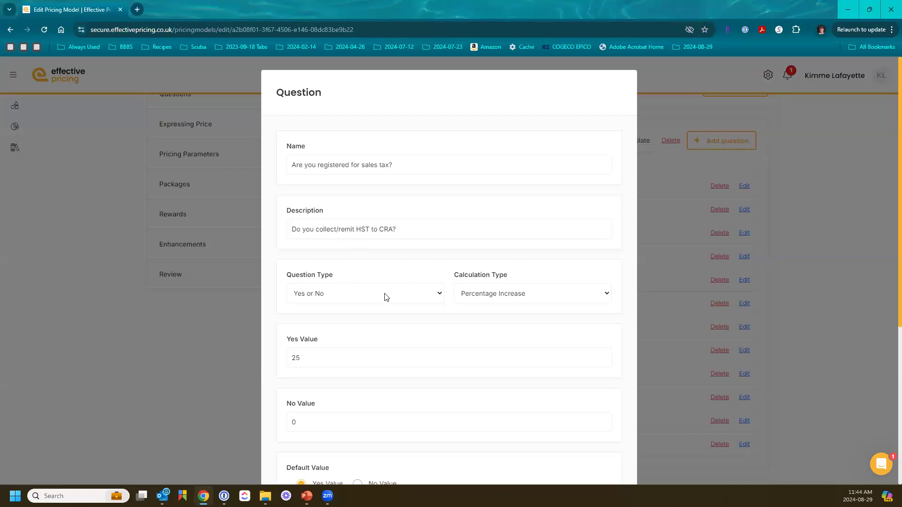
left_click(437, 296)
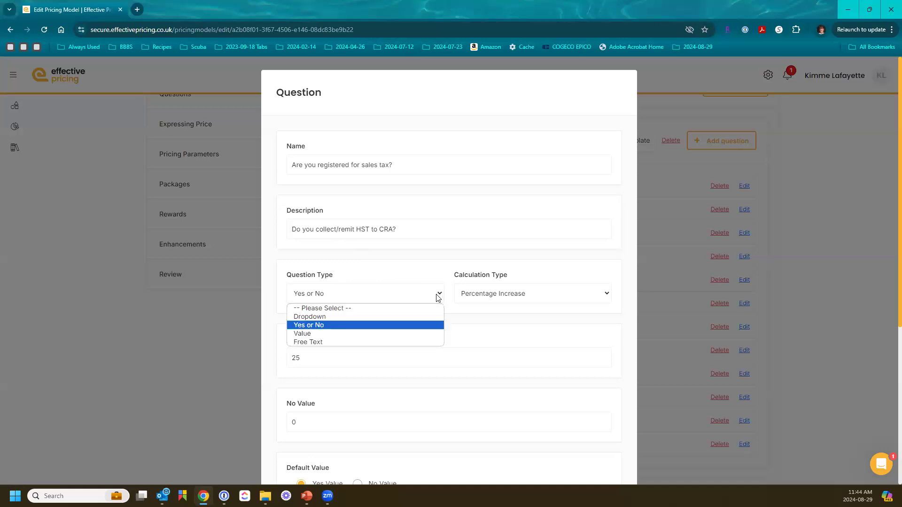
left_click(375, 317)
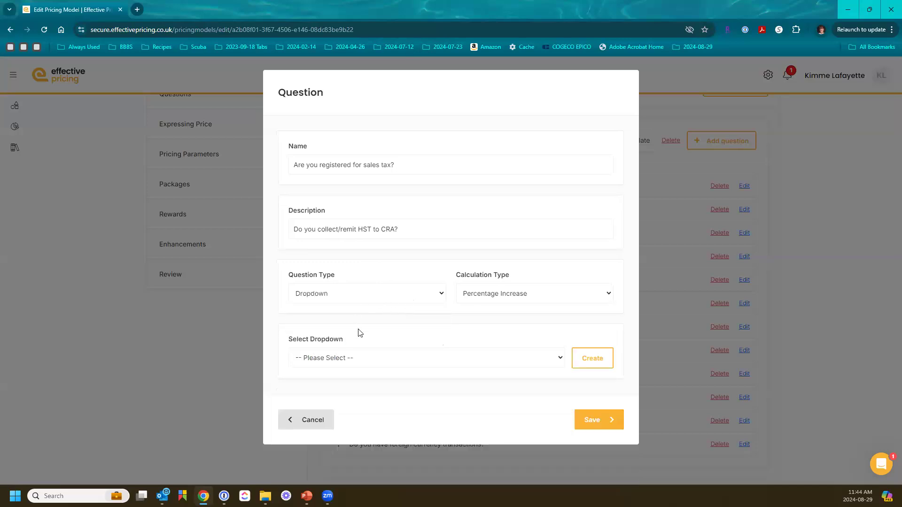
left_click(441, 295)
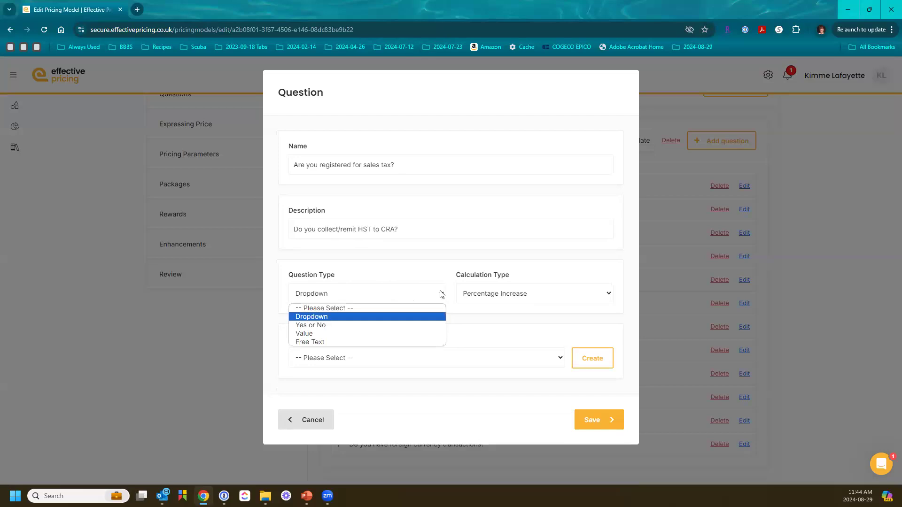
left_click(389, 324)
Step: Look over the sales tax question's Yes or No settings and set its question type to Dropdown
scroll(392, 320, "down", 2)
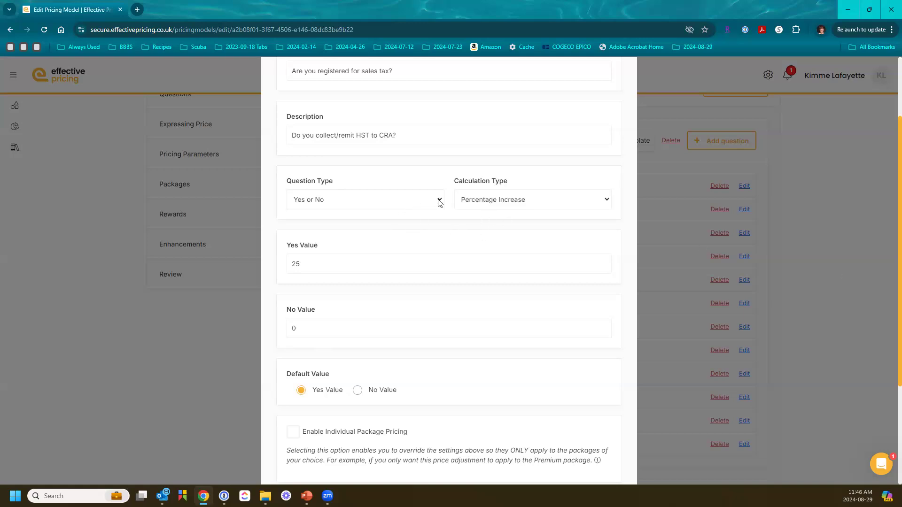
scroll(439, 203, "down", 3)
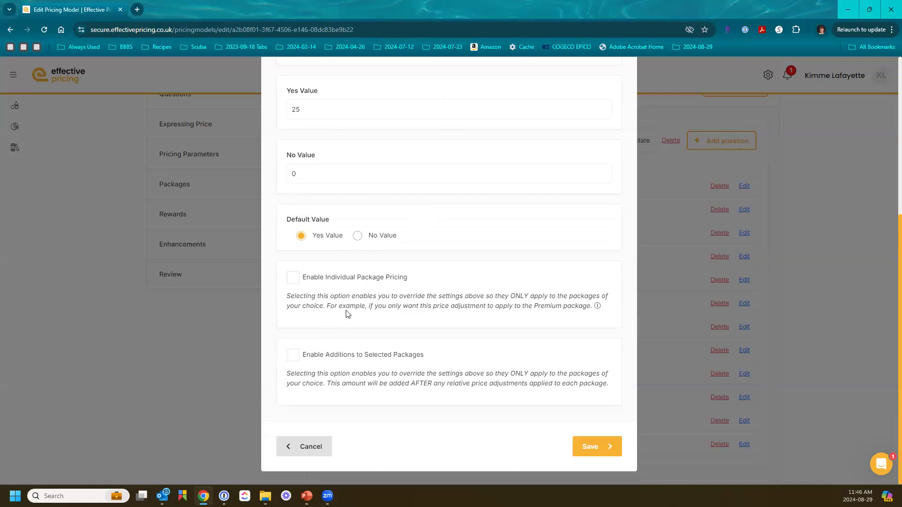
scroll(399, 335, "up", 4)
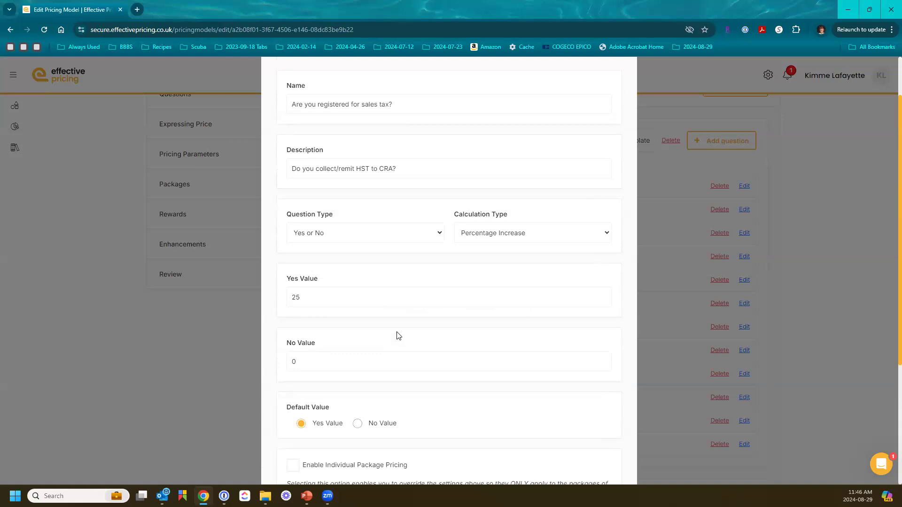
left_click(439, 233)
left_click(407, 256)
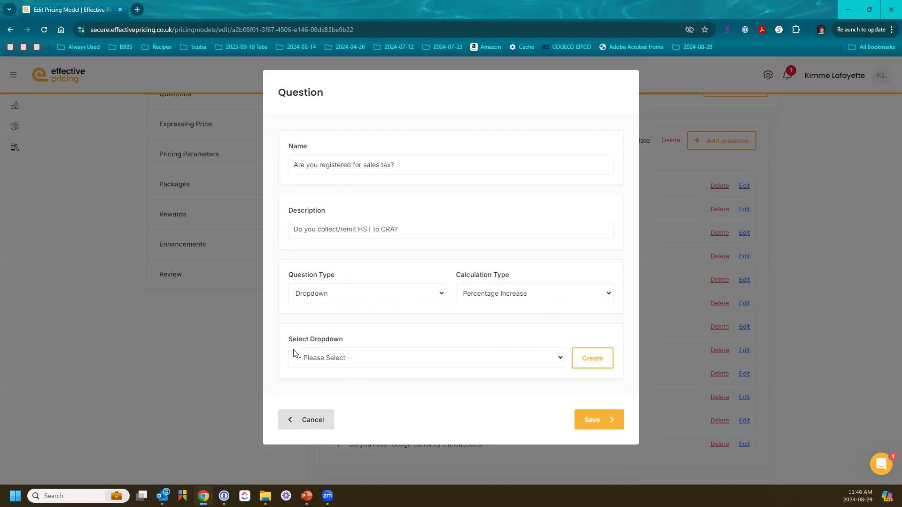
Step: Select the Sales Invoices list for the sales tax question and look over its option values
left_click(353, 361)
left_click(353, 361)
left_click(385, 360)
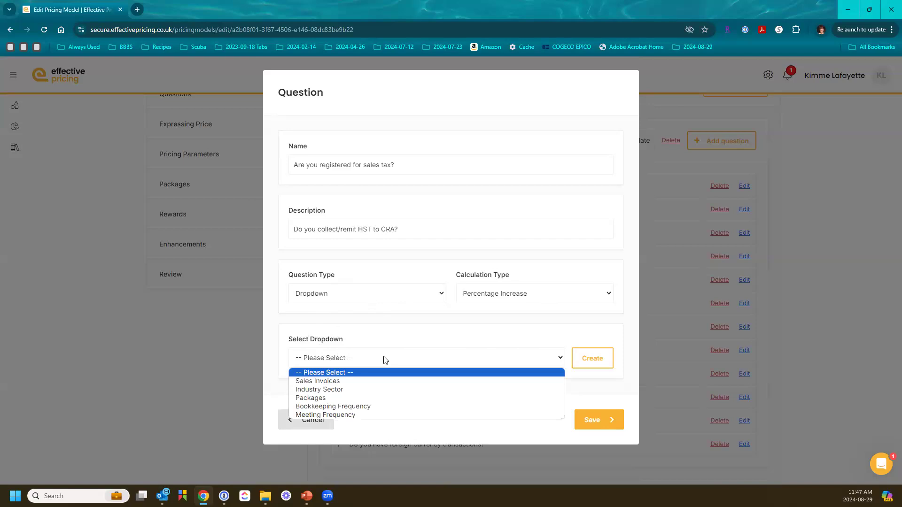
left_click(368, 382)
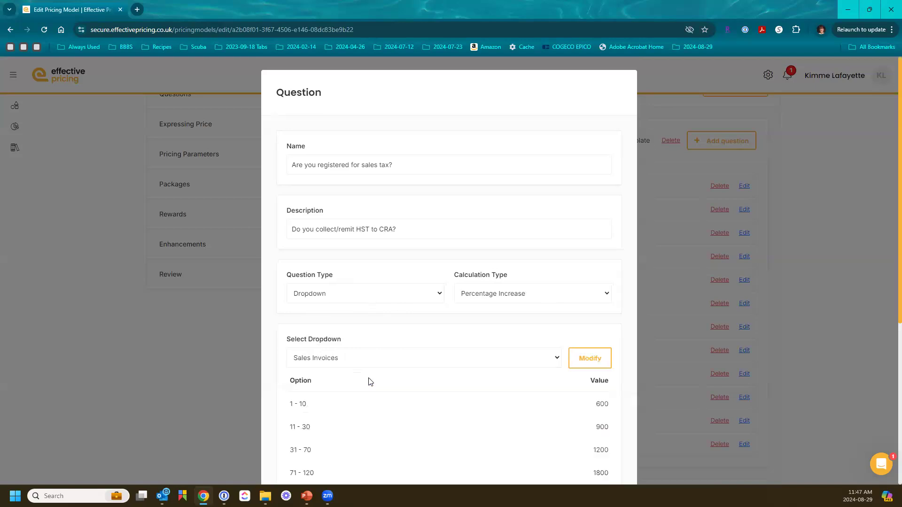
scroll(371, 378, "down", 4)
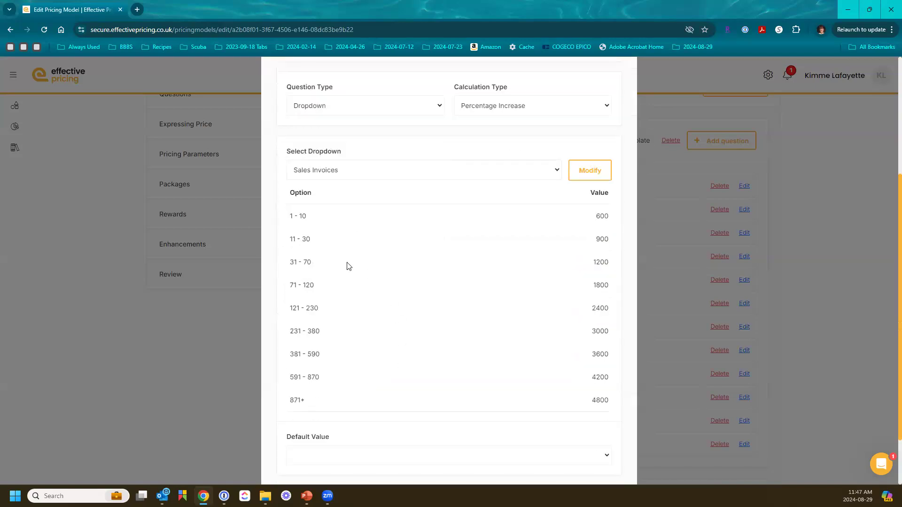
left_click(347, 172)
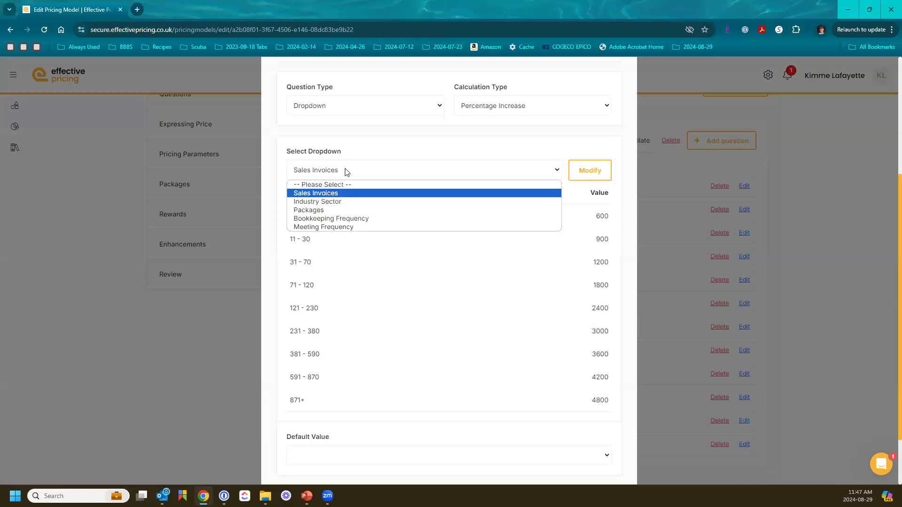
left_click(335, 195)
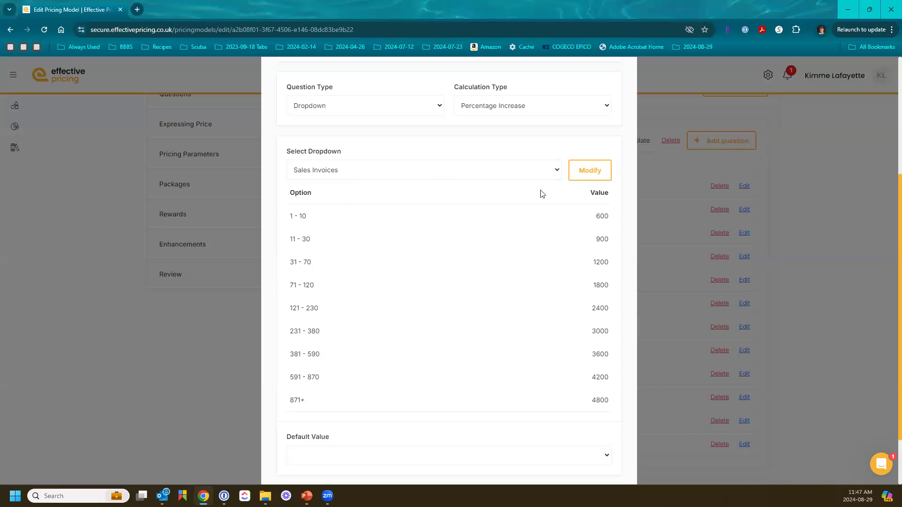
Step: Modify the Sales Invoices list by setting the 1 - 10 option's value to 599, and cancel without saving
left_click(591, 172)
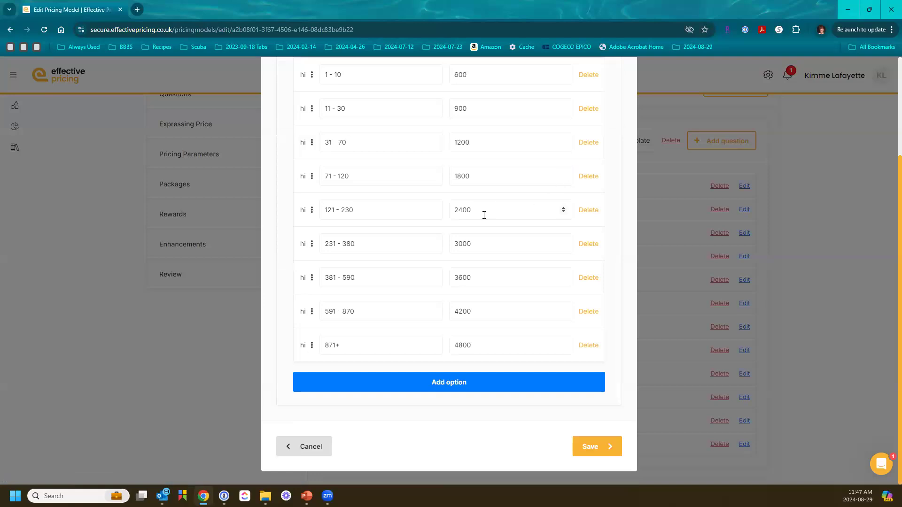
scroll(484, 214, "up", 3)
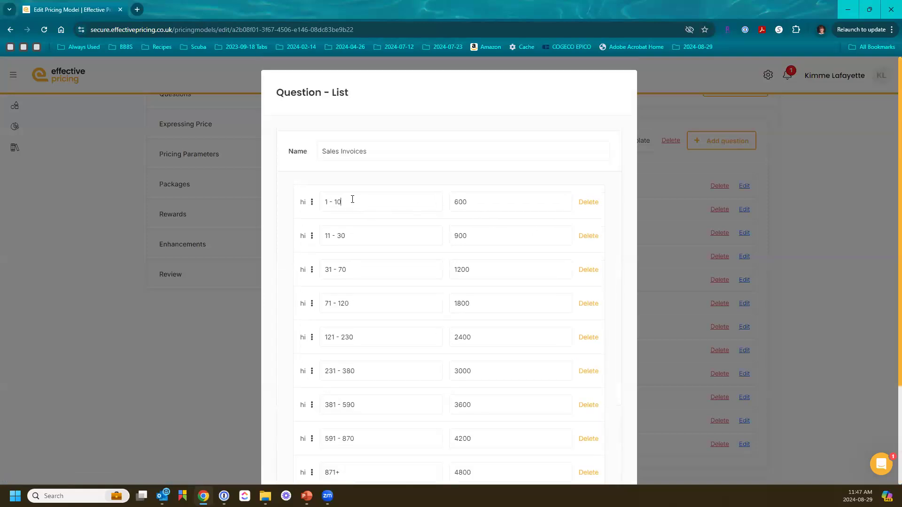
double_click(456, 201)
scroll(456, 202, "down", 3)
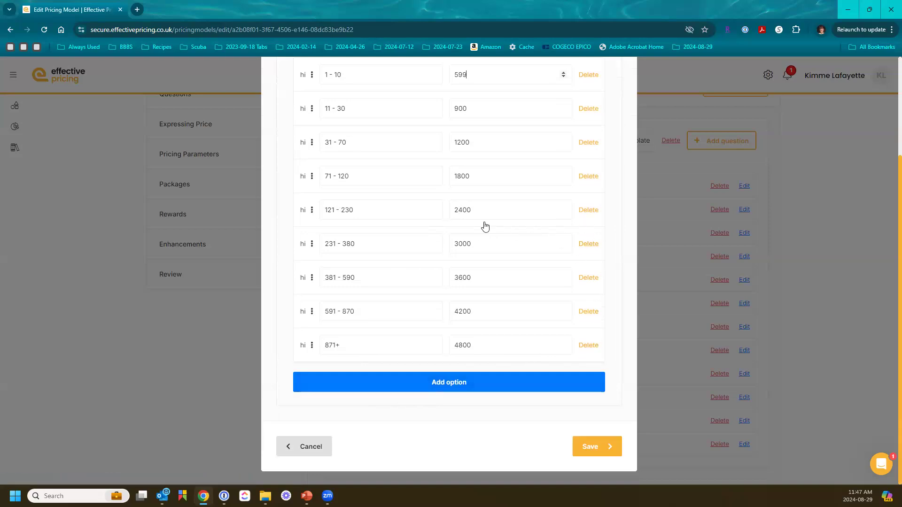
scroll(479, 229, "up", 3)
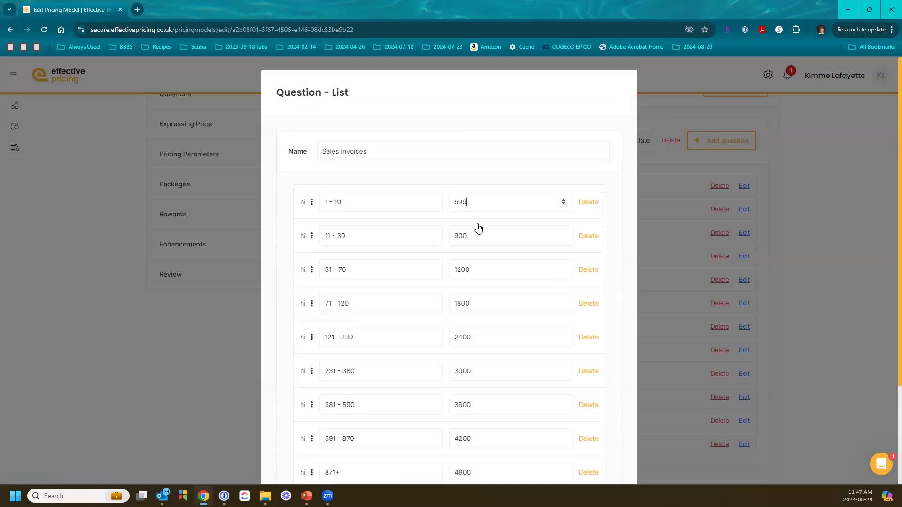
scroll(478, 228, "down", 3)
left_click(304, 447)
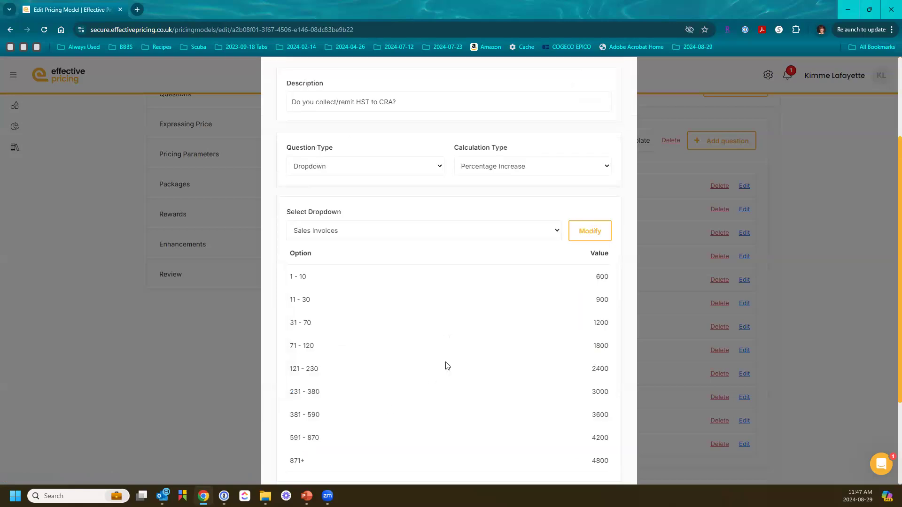
Step: Clear the question's dropdown list selection, reselect Sales Invoices, and clear the selection again
left_click(480, 234)
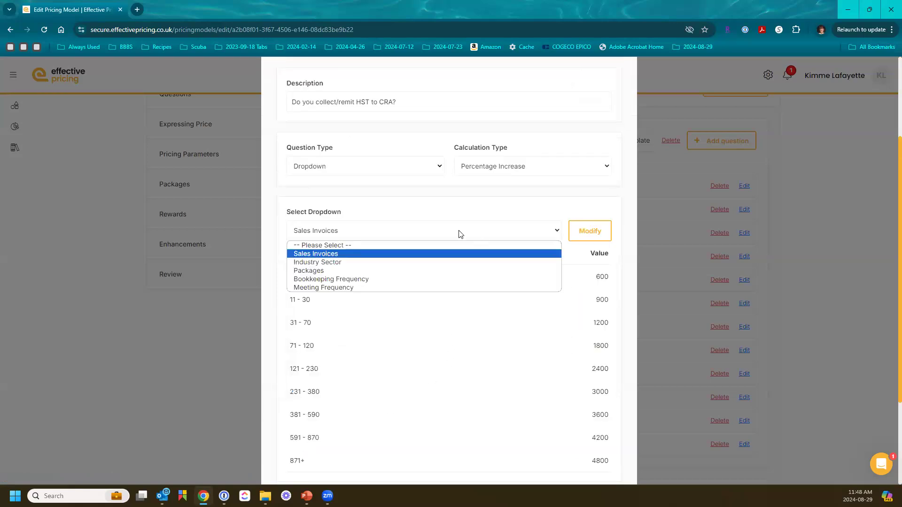
key("Up")
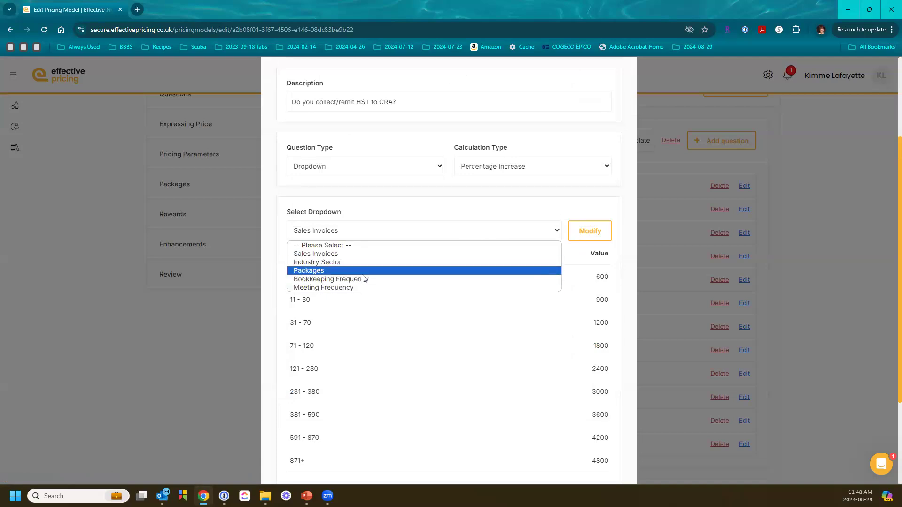
left_click(350, 245)
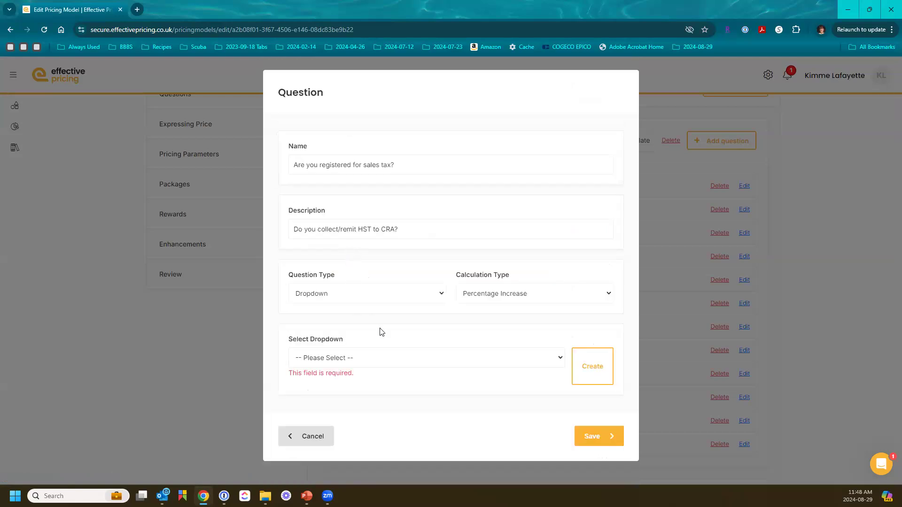
left_click(373, 358)
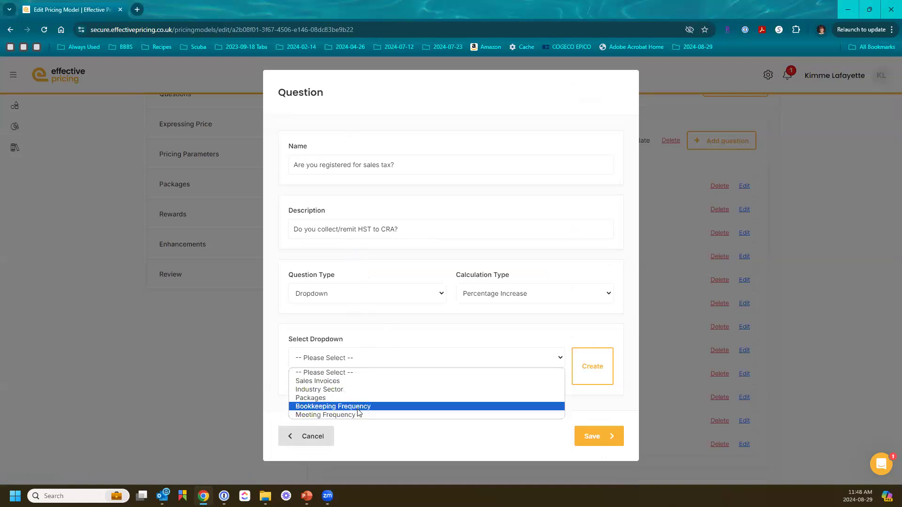
left_click(339, 381)
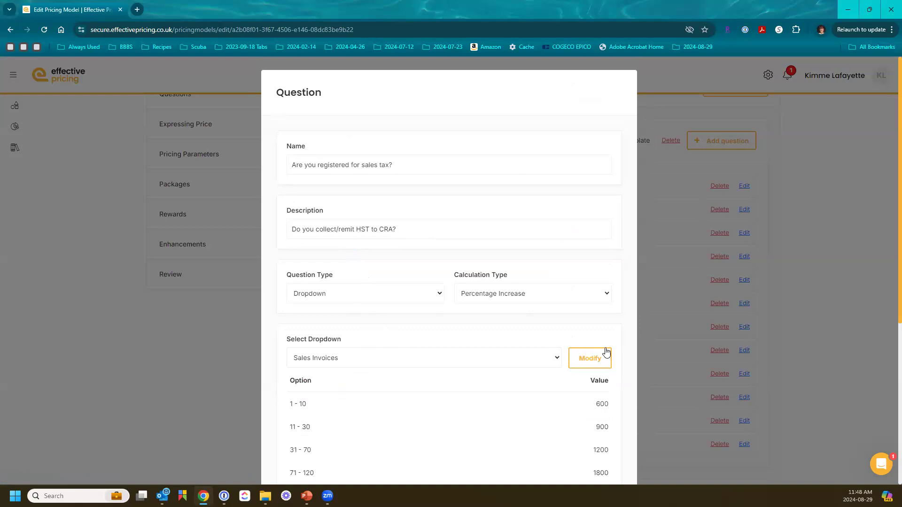
left_click(415, 363)
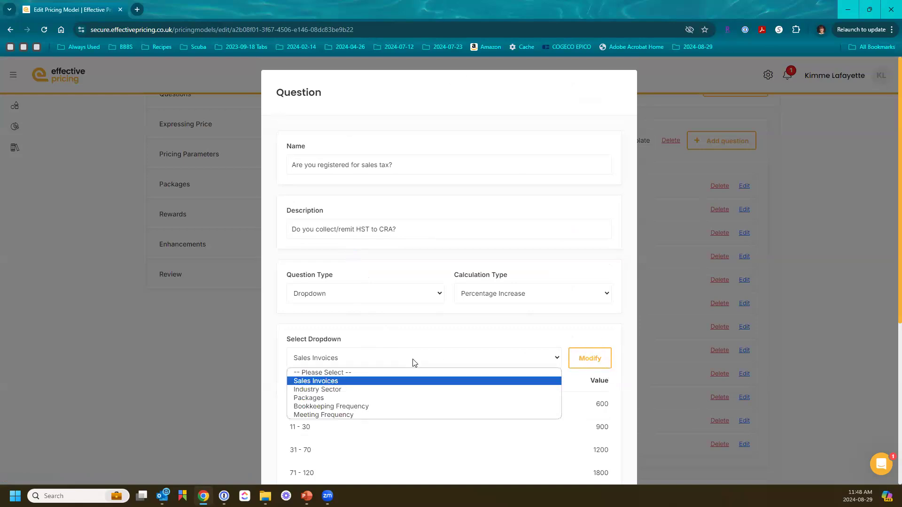
left_click(380, 372)
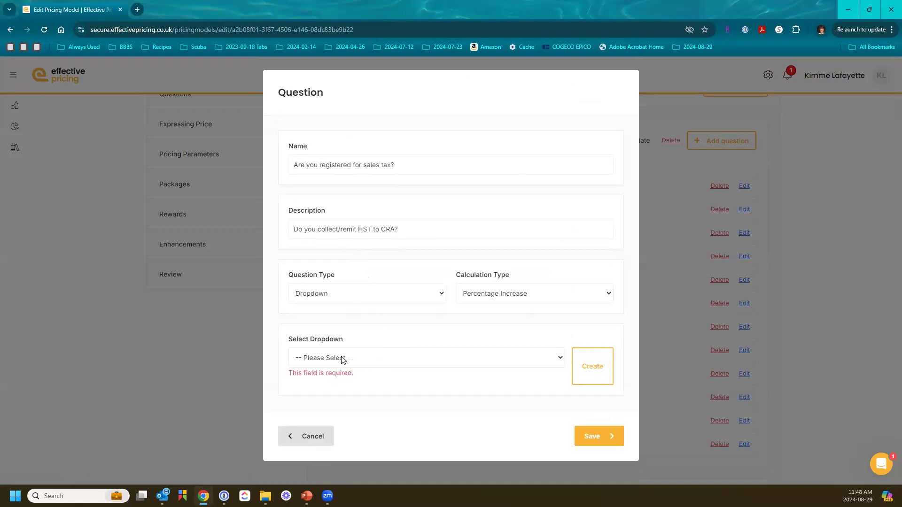
Step: Create a new question list named "Test" with two options, "Option 1" and "Option 2"
left_click(586, 370)
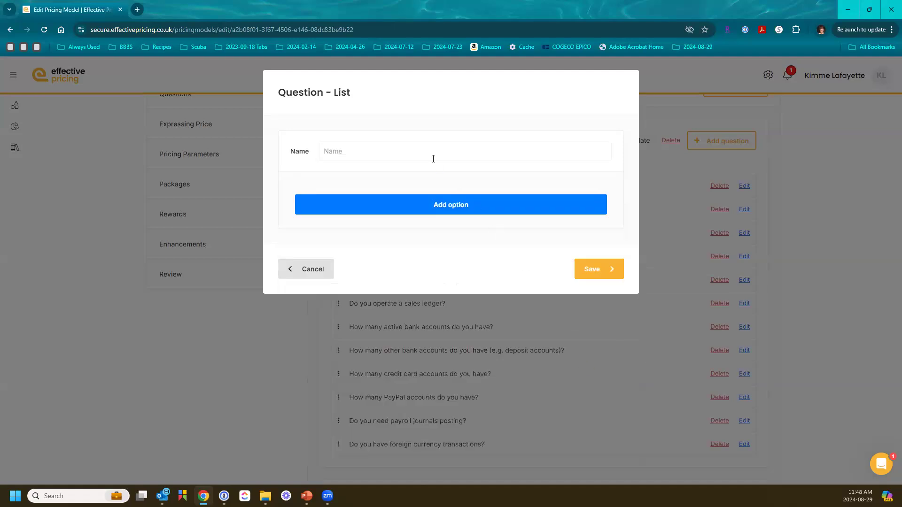
type("Test")
left_click(431, 204)
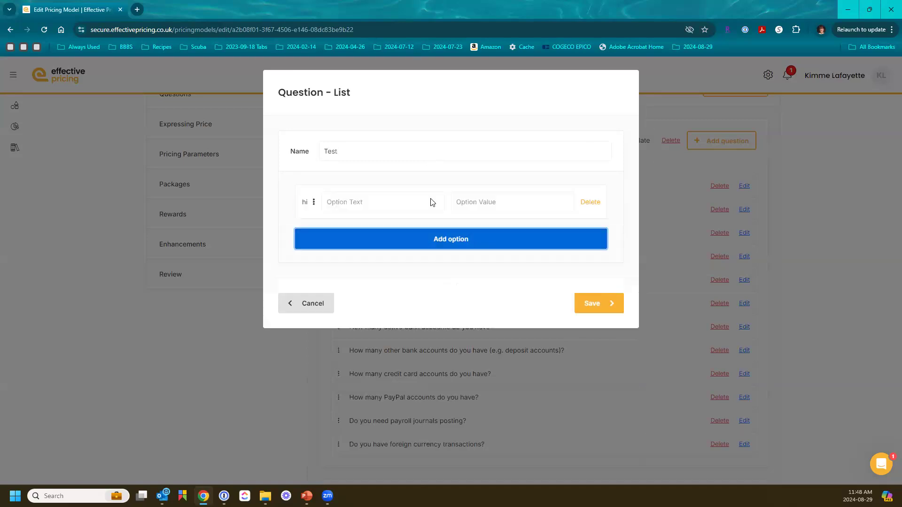
left_click(401, 202)
type("Option 1")
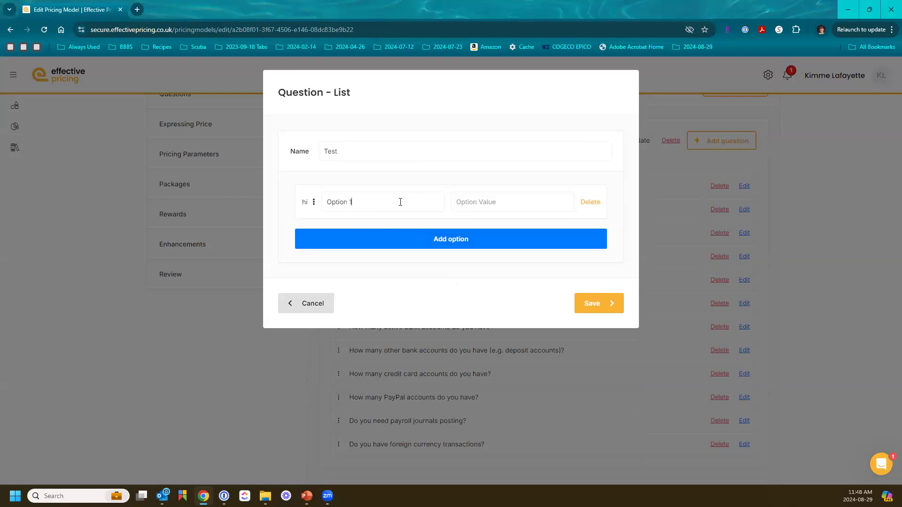
left_click(439, 240)
left_click(414, 235)
type("Option2")
key("BackSpace")
Step: Set the value of Option 1 to 500 and Option 2 to 1000, and save the Test list
left_click(479, 201)
type("500")
key("Tab")
left_click(480, 229)
type("1000")
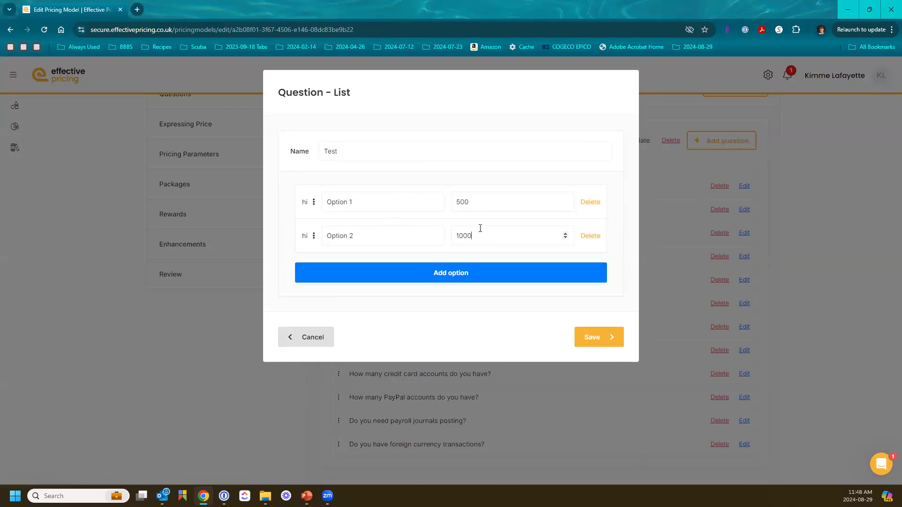
key("Tab")
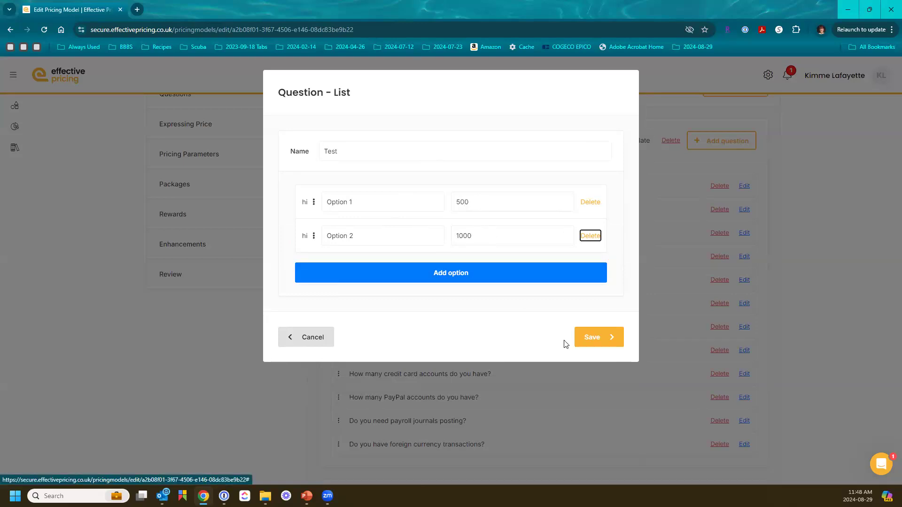
left_click(598, 339)
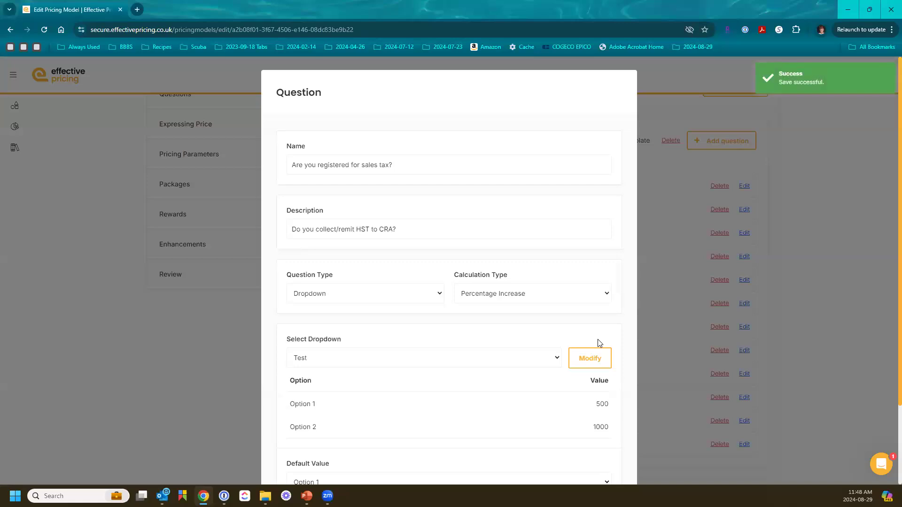
Step: Review the Test list's options and the dropdown lists available for the question, keeping Test selected
scroll(463, 345, "down", 2)
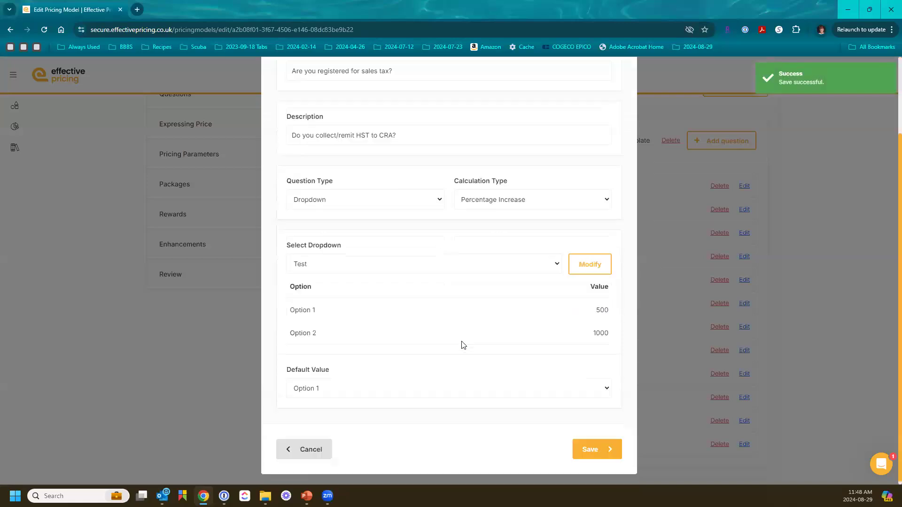
left_click(469, 266)
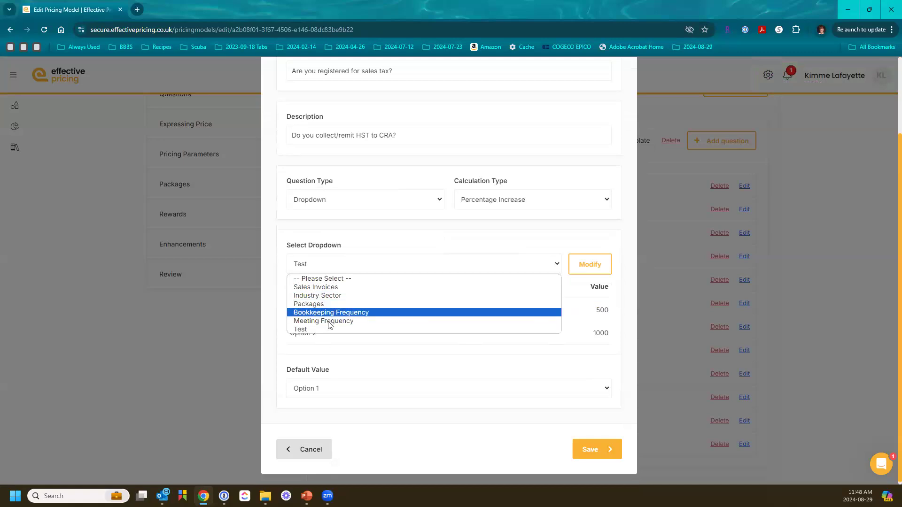
left_click(339, 366)
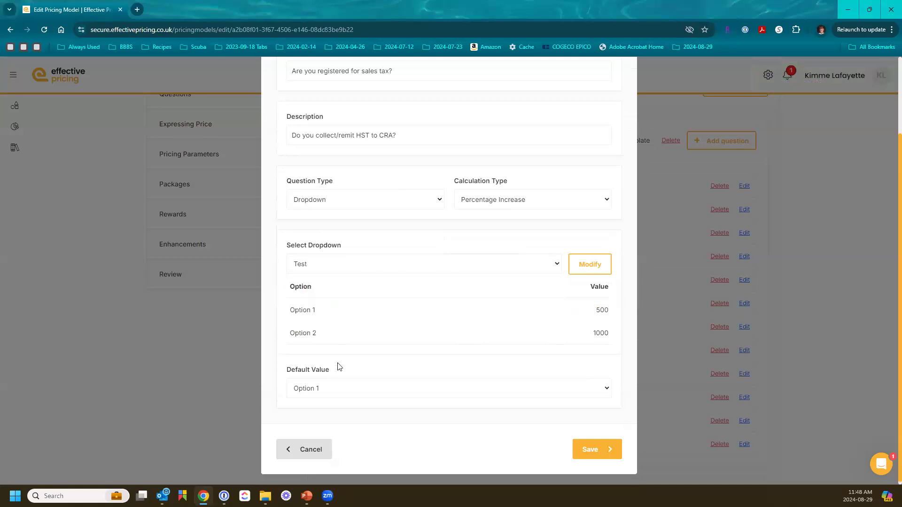
Step: Change the sales tax question's type to Value and its calculation type to Multiply
left_click(336, 387)
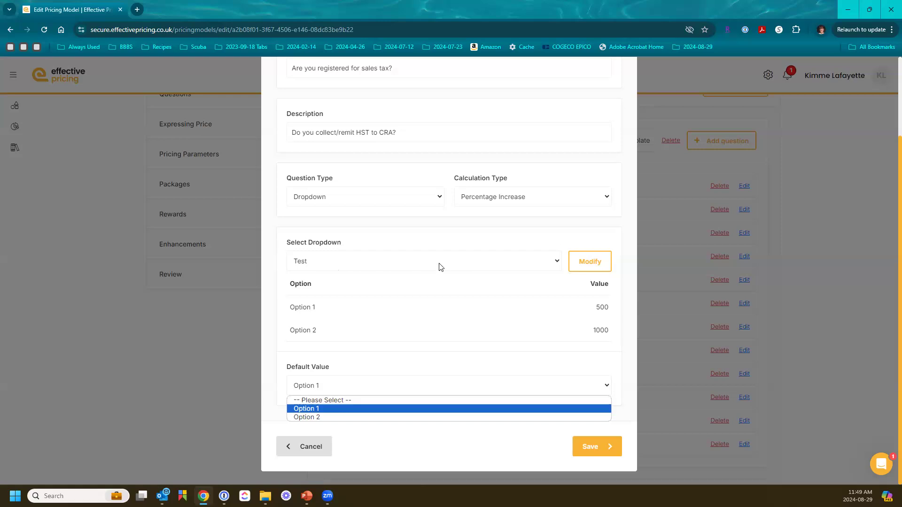
left_click(440, 199)
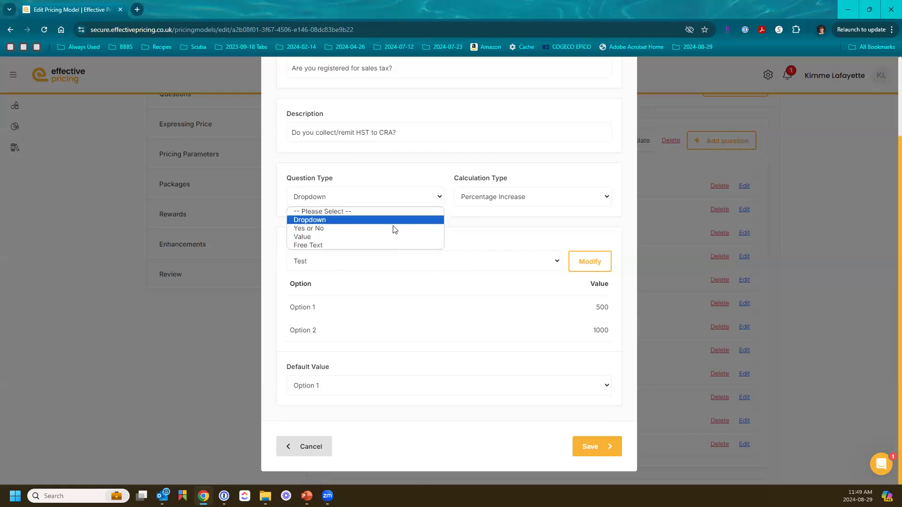
left_click(392, 237)
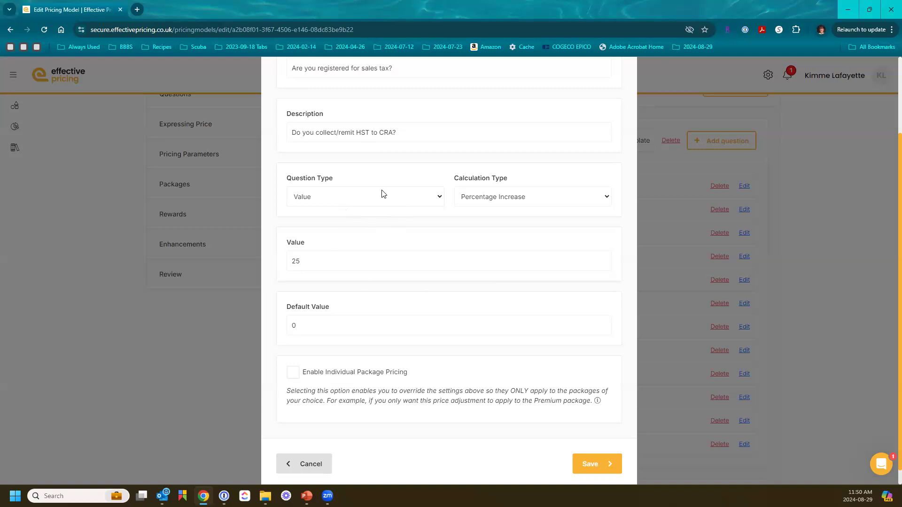
left_click(511, 202)
left_click(498, 228)
Step: Try the Free Text question type for the sales tax question, and switch it to Yes or No
left_click(359, 199)
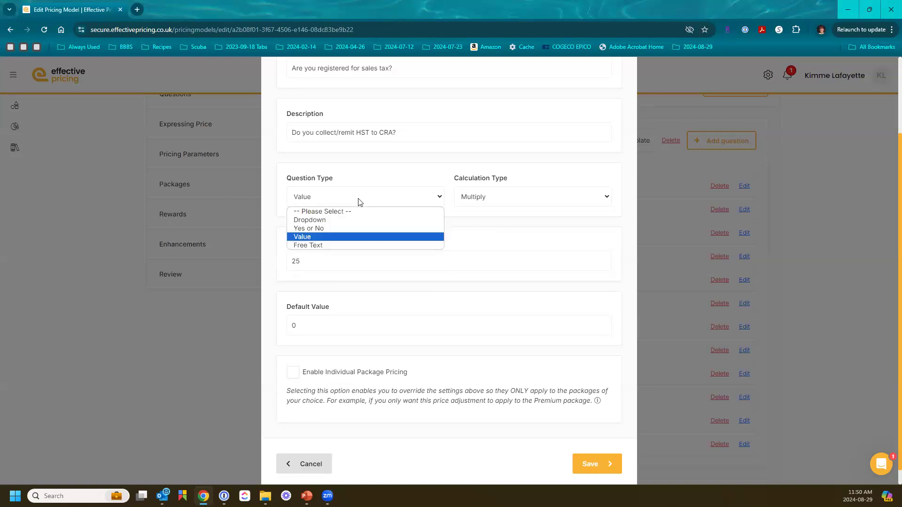
left_click(350, 246)
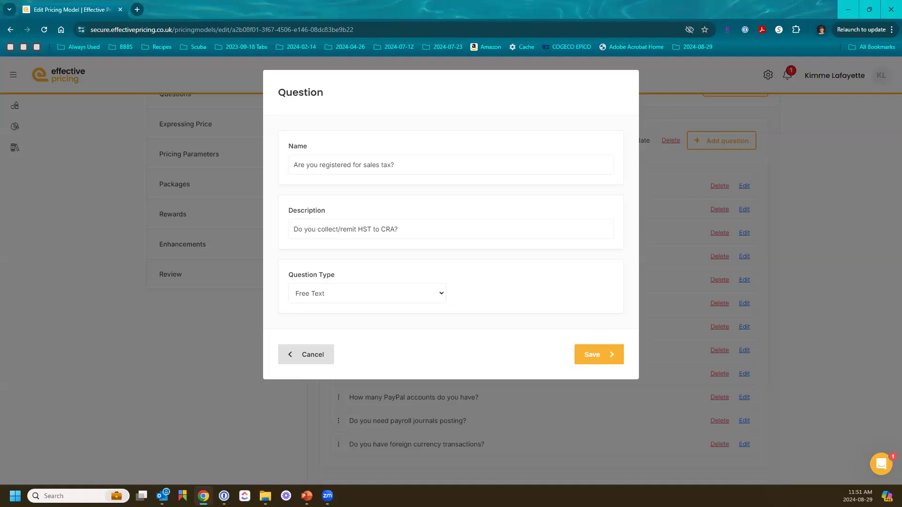
left_click(419, 295)
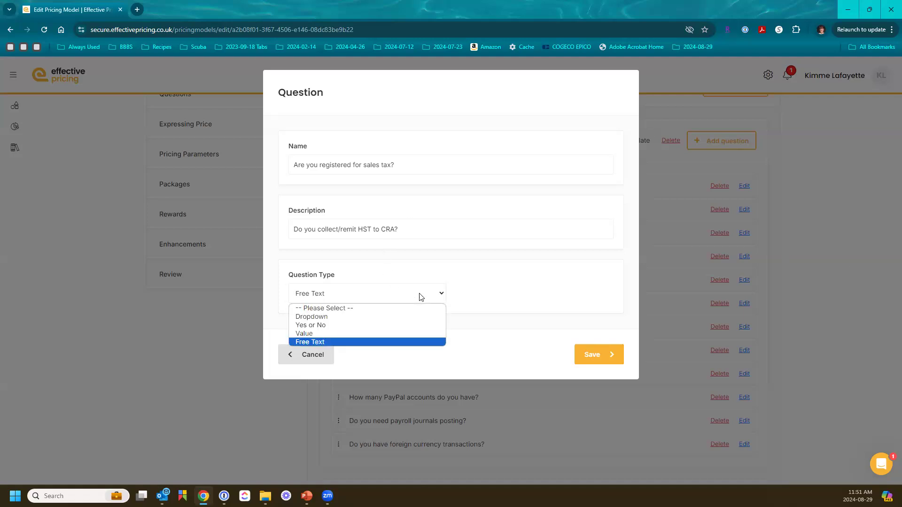
left_click(392, 325)
scroll(393, 327, "down", 1)
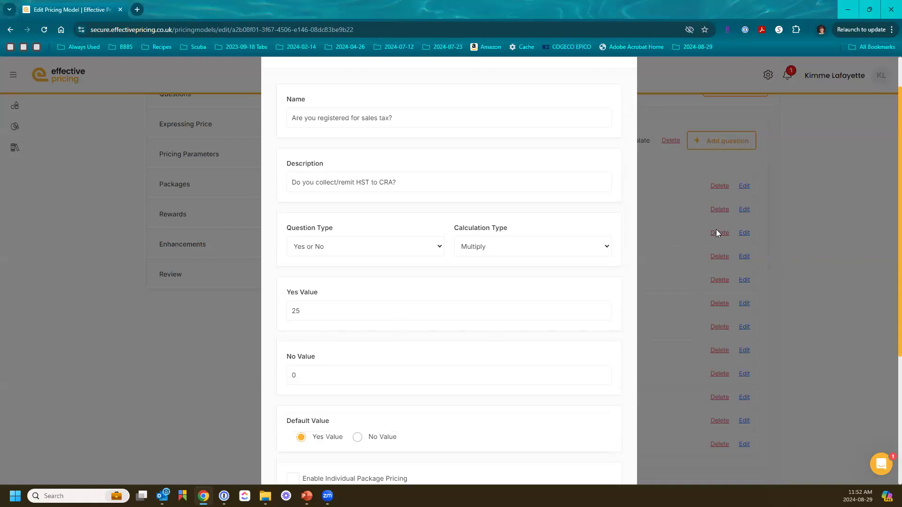
Step: Set the question's calculation type to Percentage Increase and its Yes Value to 1.15
left_click(608, 247)
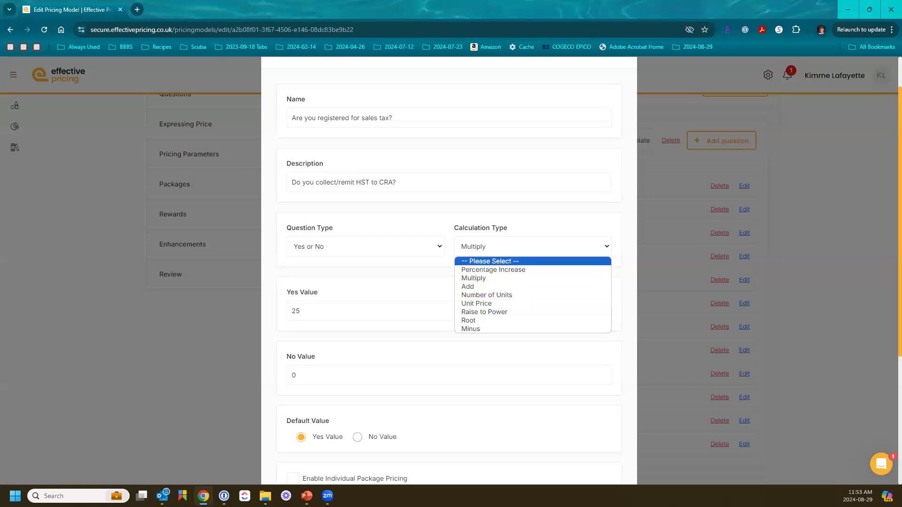
left_click(493, 270)
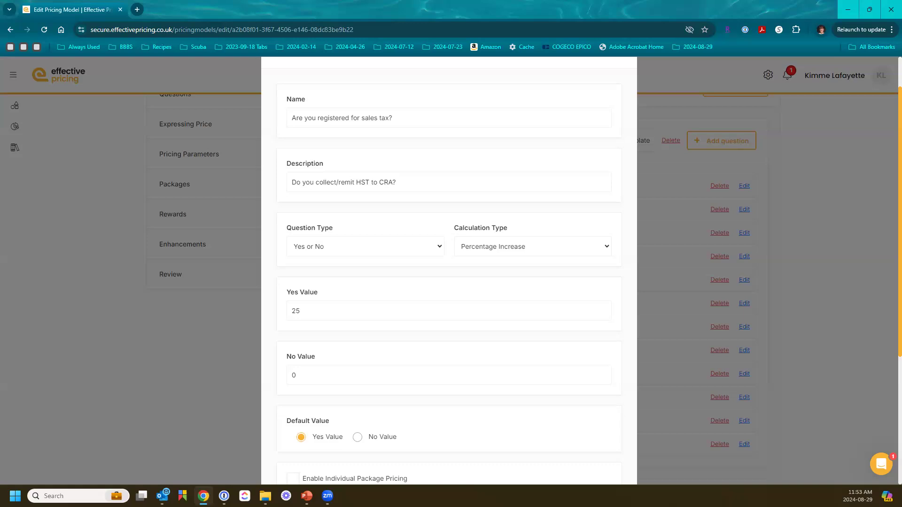
left_click(399, 311)
key("BackSpace")
key("BackSpace")
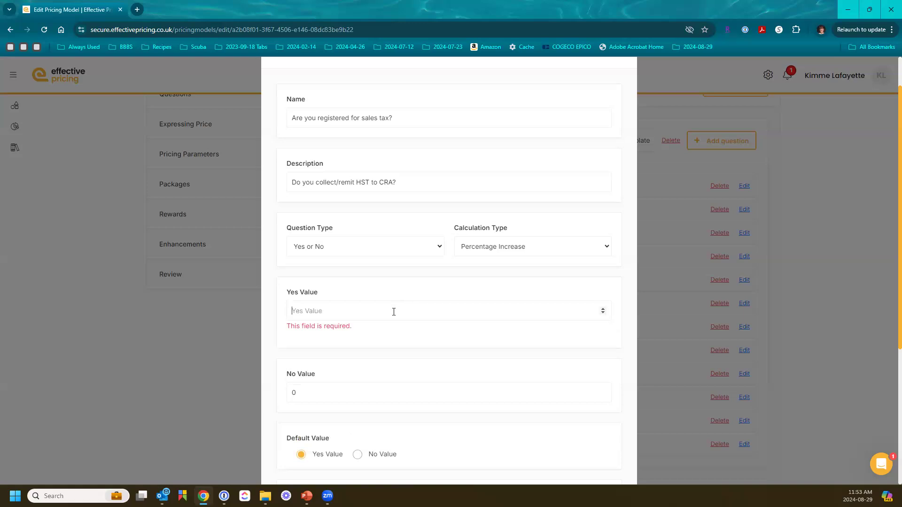
type("1.15")
key("Tab")
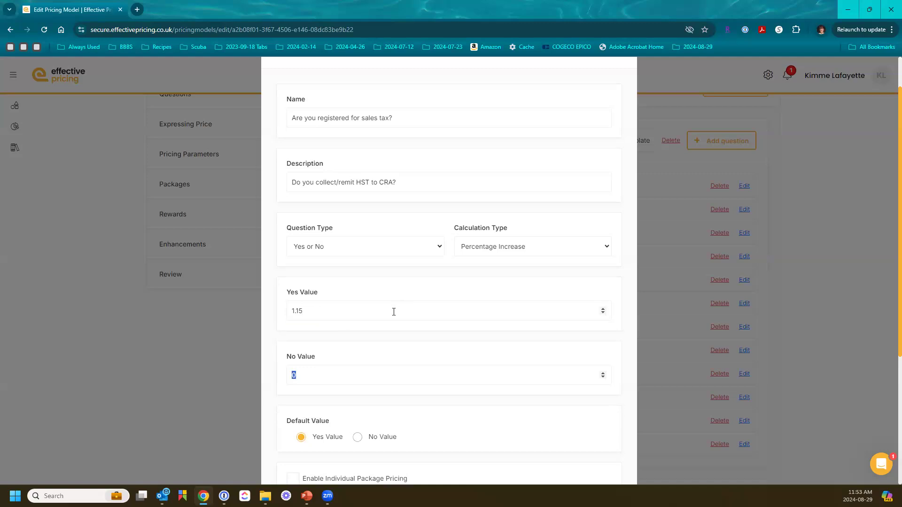
Step: Set the calculation type to Multiply, with a Yes Value of 15 and a No Value of 1
left_click(507, 251)
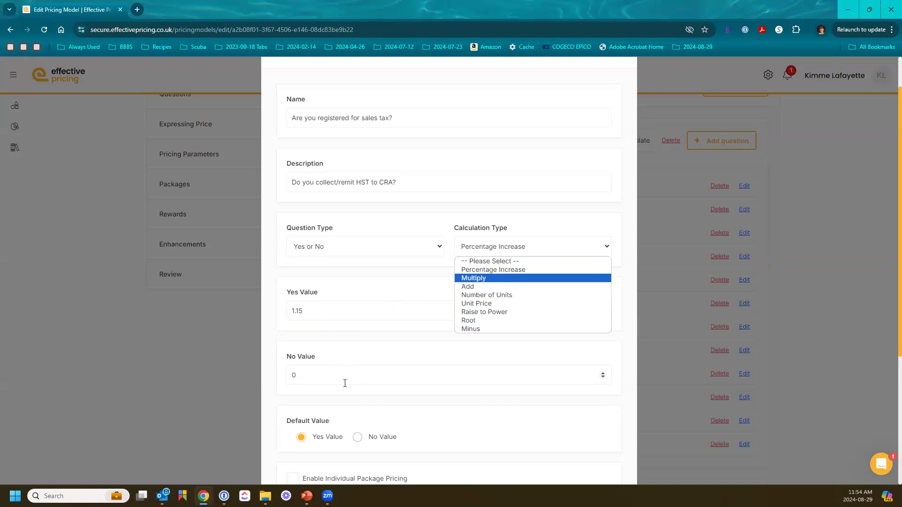
left_click(495, 283)
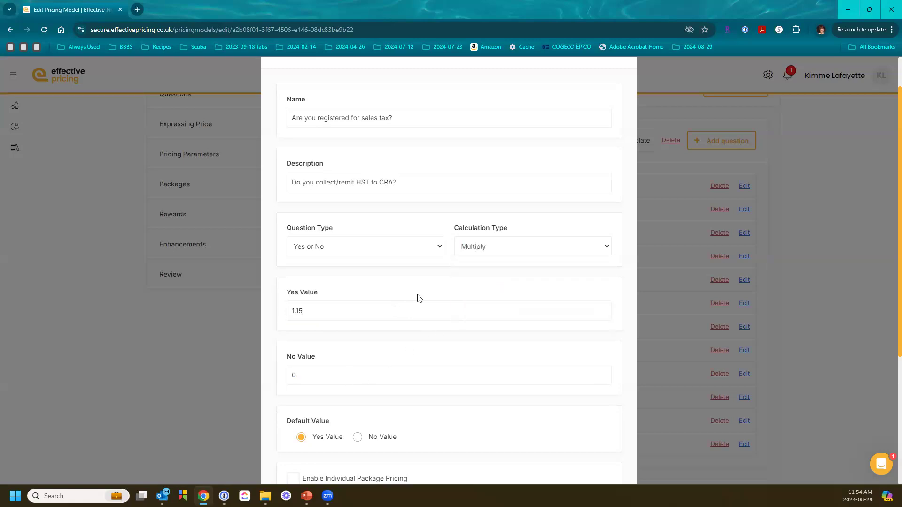
left_click_drag(310, 311, 260, 303)
type("15")
left_click(319, 374)
key("BackSpace")
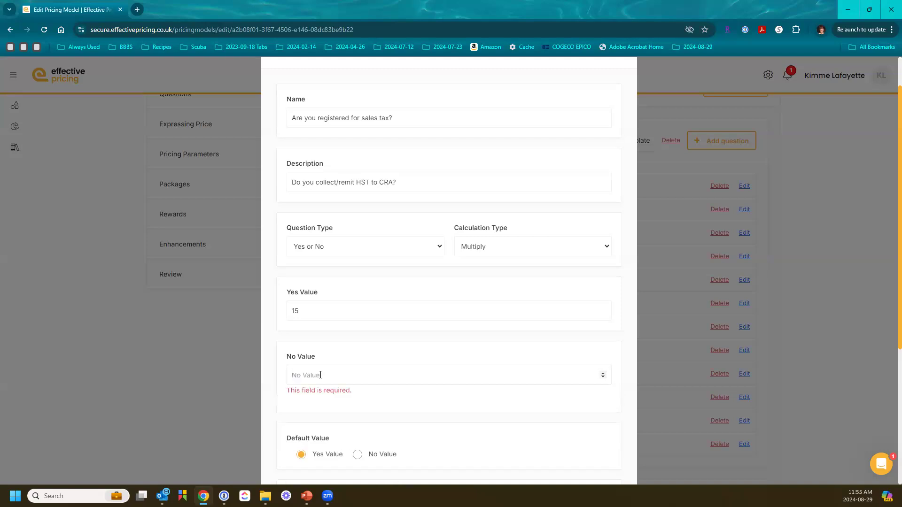
type("1")
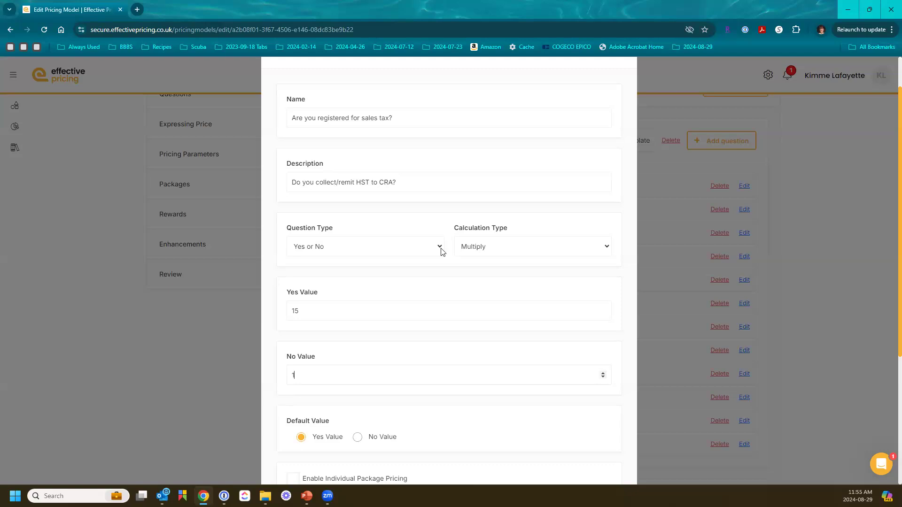
Step: Change the question's calculation type to Minus and its question type to Dropdown
scroll(382, 322, "down", 3)
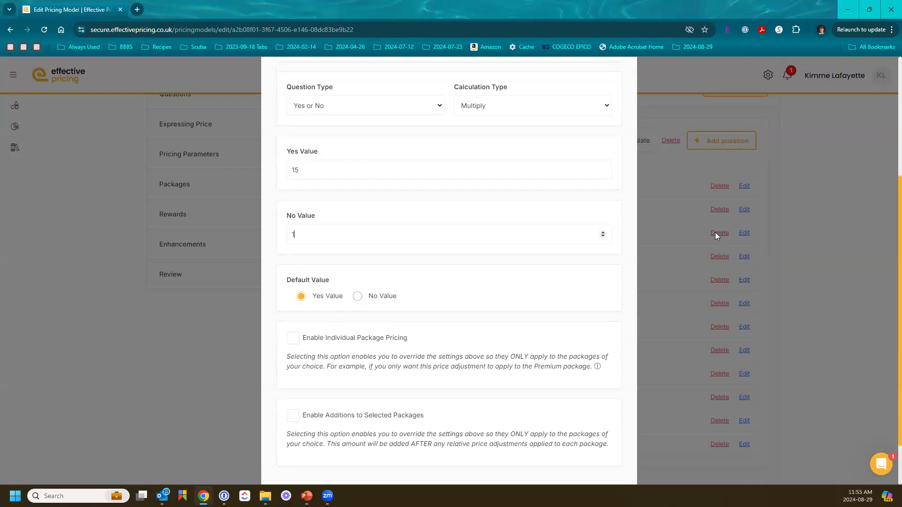
left_click(536, 113)
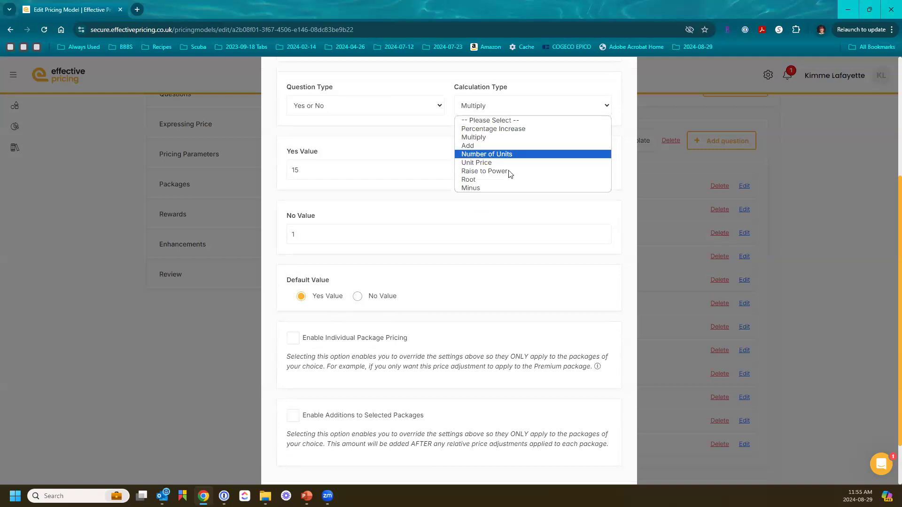
left_click(505, 187)
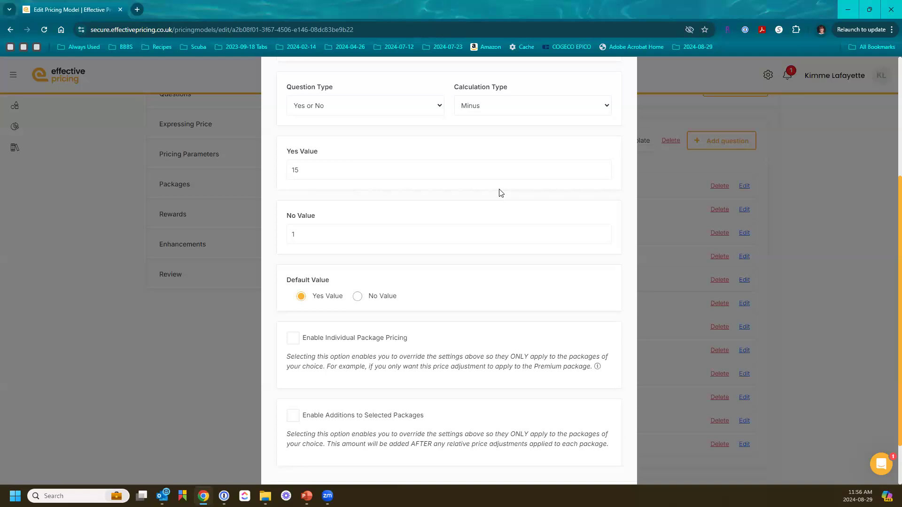
left_click(404, 112)
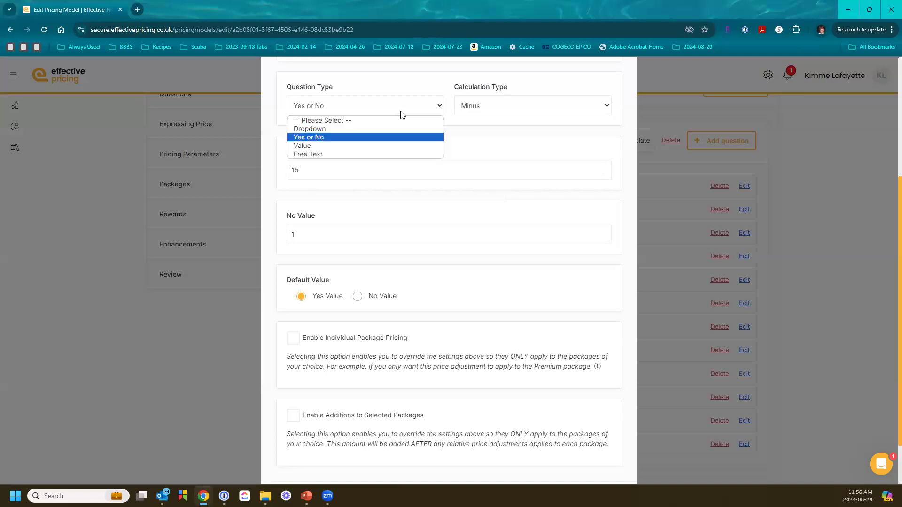
left_click(389, 129)
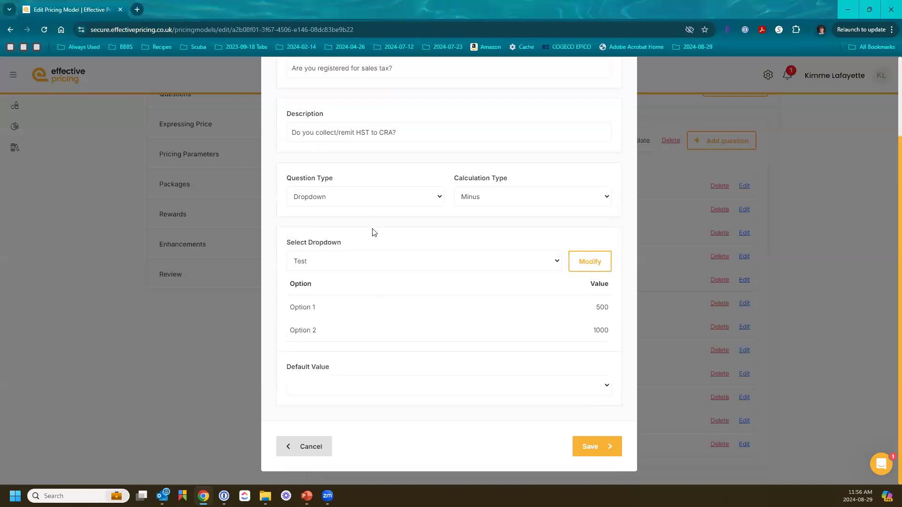
Step: Select the Industry Sector dropdown list, review its options and values, and cancel the question edit
left_click(383, 265)
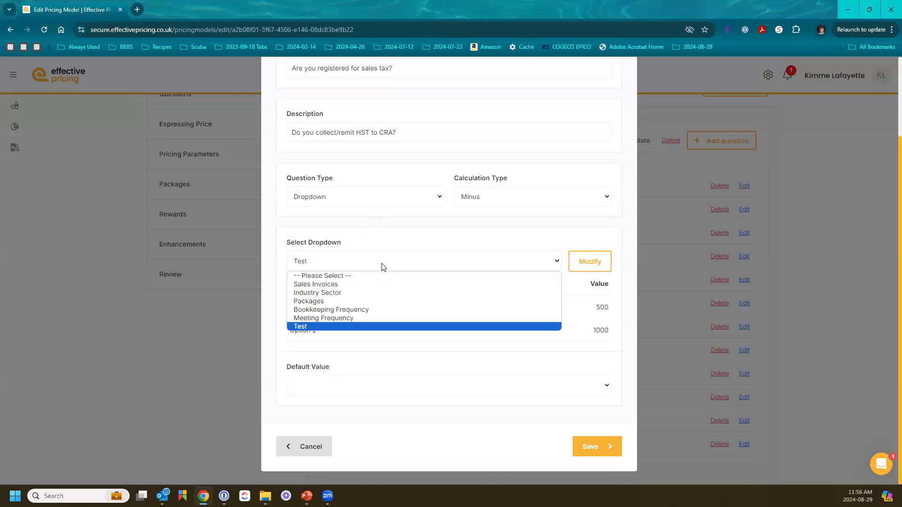
left_click(351, 293)
scroll(352, 299, "down", 3)
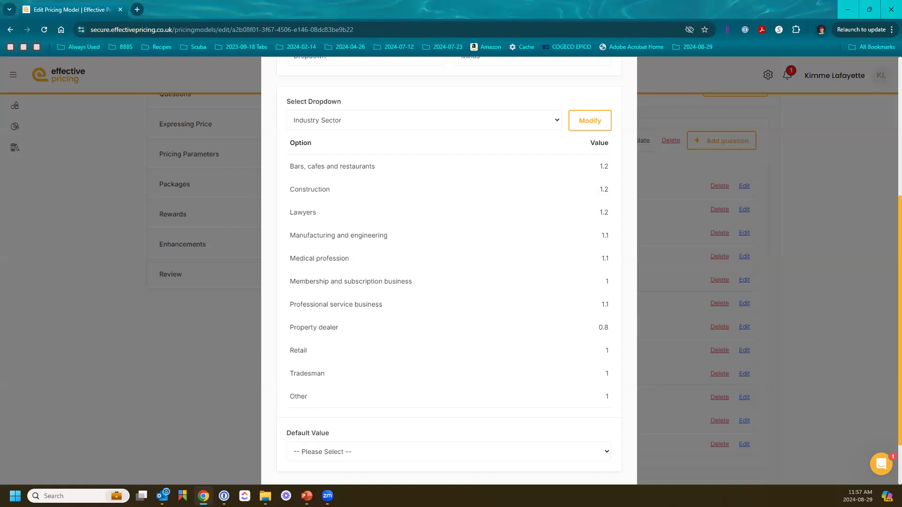
scroll(498, 249, "down", 2)
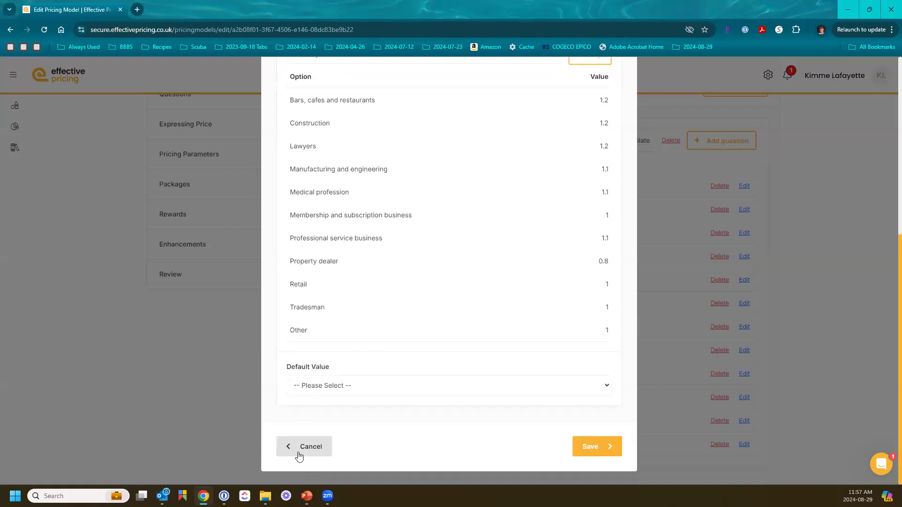
left_click(322, 447)
Step: Reopen the "Are you registered for sales tax?" question and switch its calculation type to Add and back to Percentage Increase
scroll(507, 284, "down", 1)
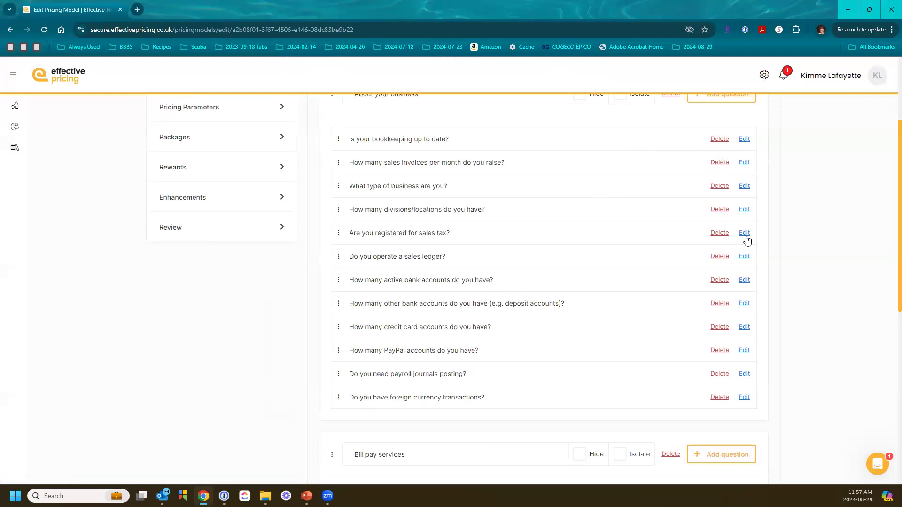
left_click(745, 234)
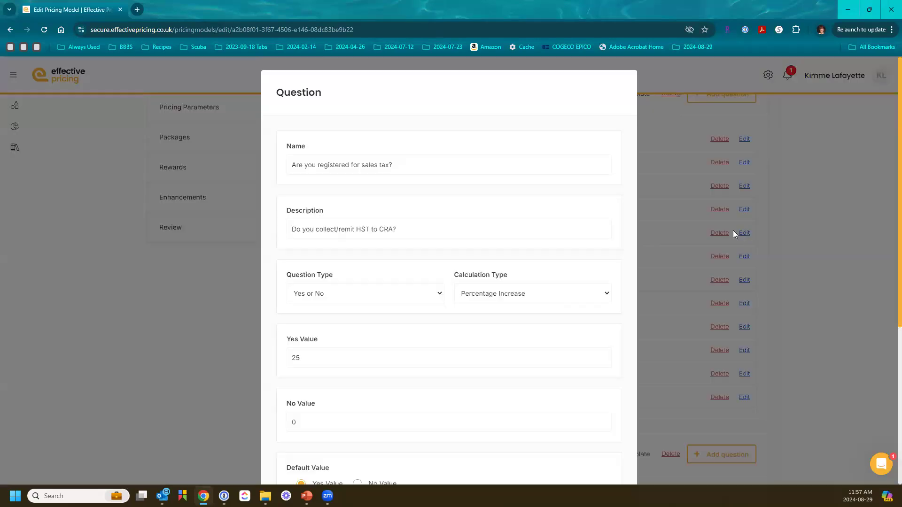
left_click(505, 303)
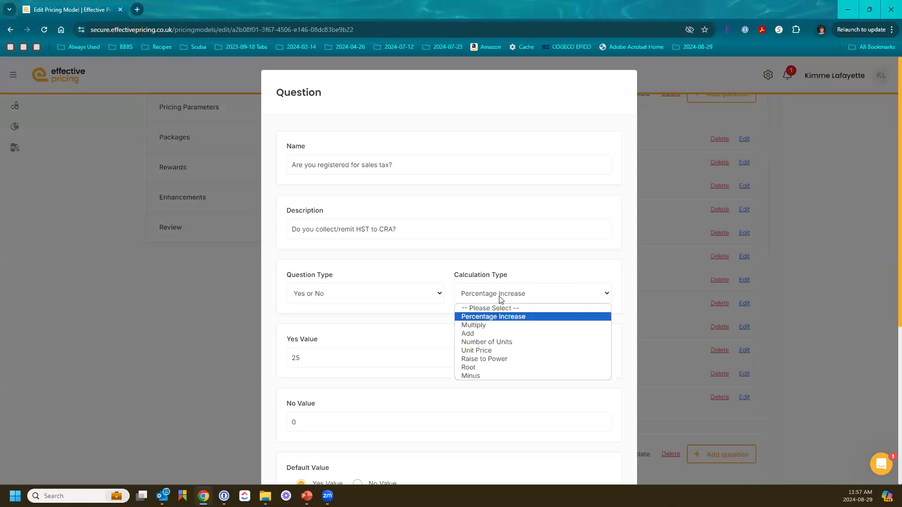
left_click(487, 335)
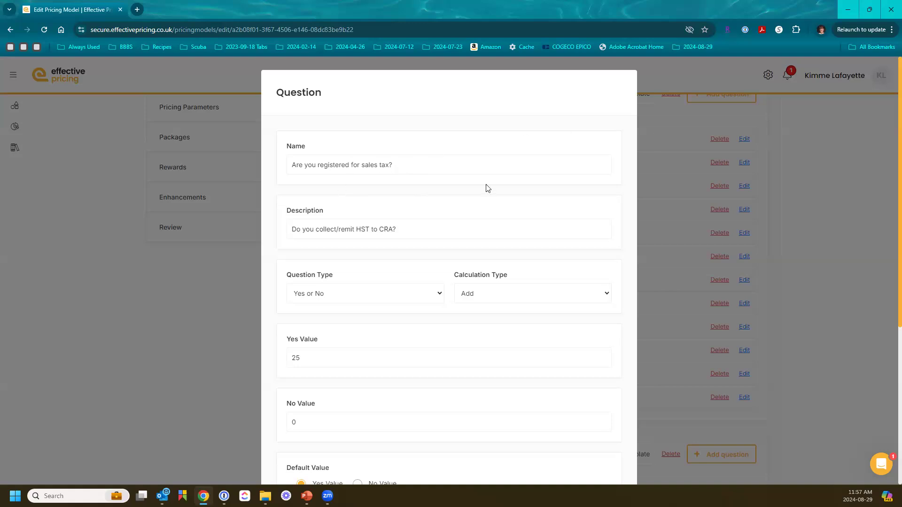
left_click(506, 292)
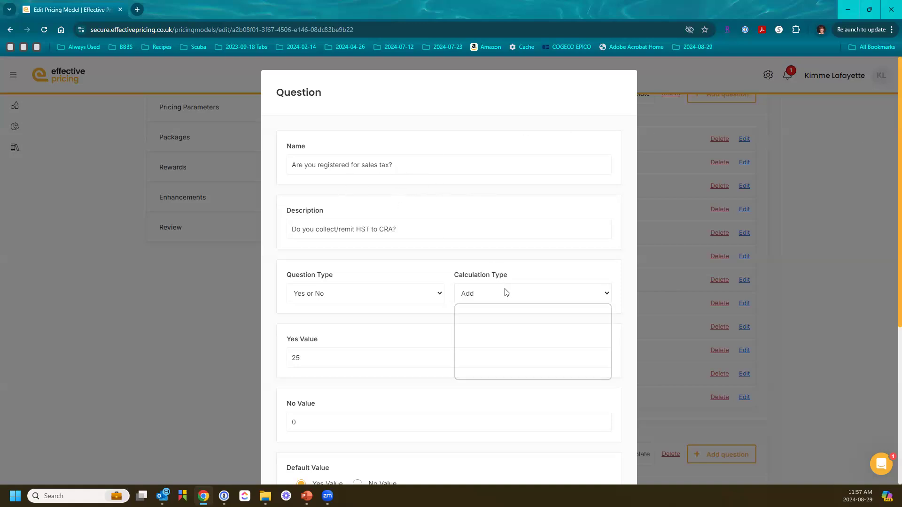
left_click(505, 316)
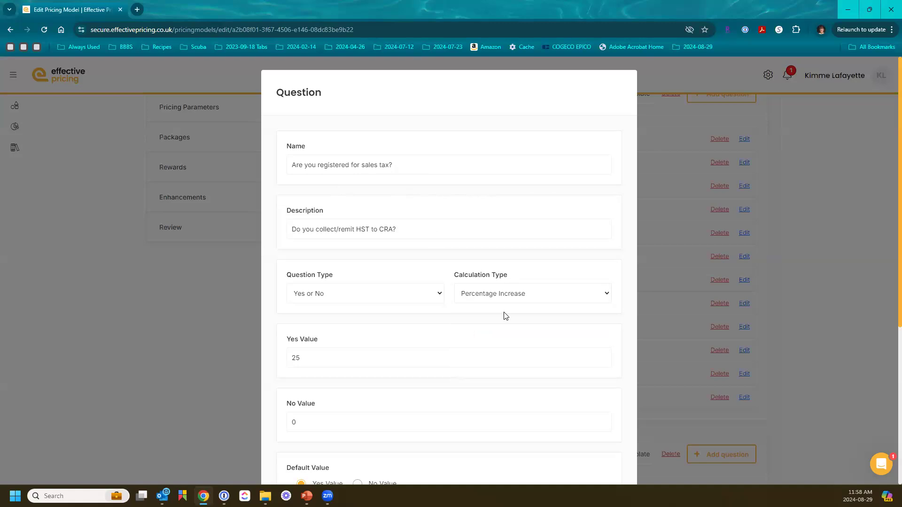
Step: Try a Yes Value of 1.25 for the sales tax question, and restore it to 25
left_click(336, 360)
type("1.25")
key("Delete")
key("Delete")
left_click_drag(336, 361, 270, 348)
type("25")
Step: Set the question's calculation type to Add and its question type to Dropdown
left_click(475, 297)
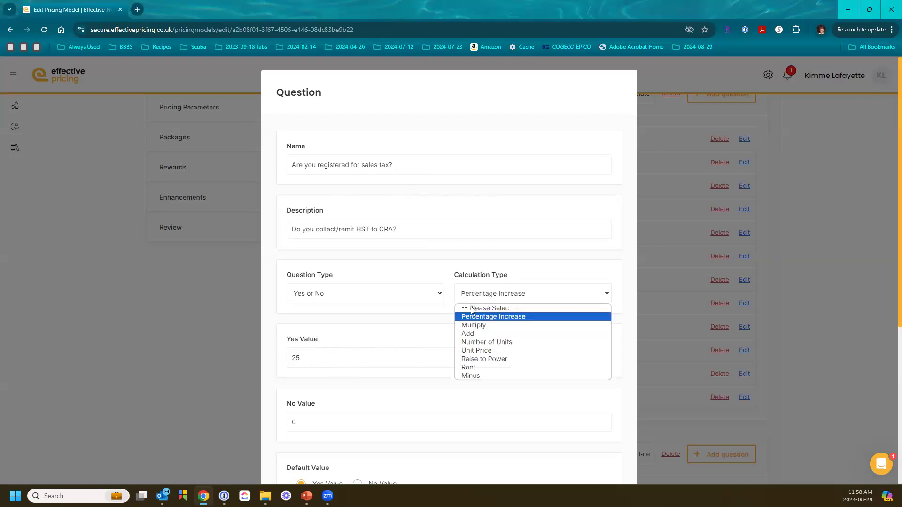
left_click(474, 334)
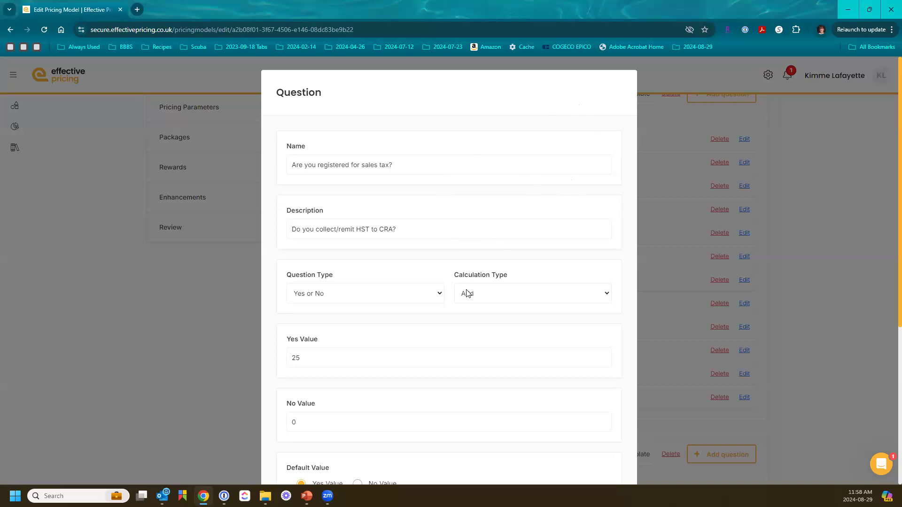
left_click(437, 296)
left_click(404, 315)
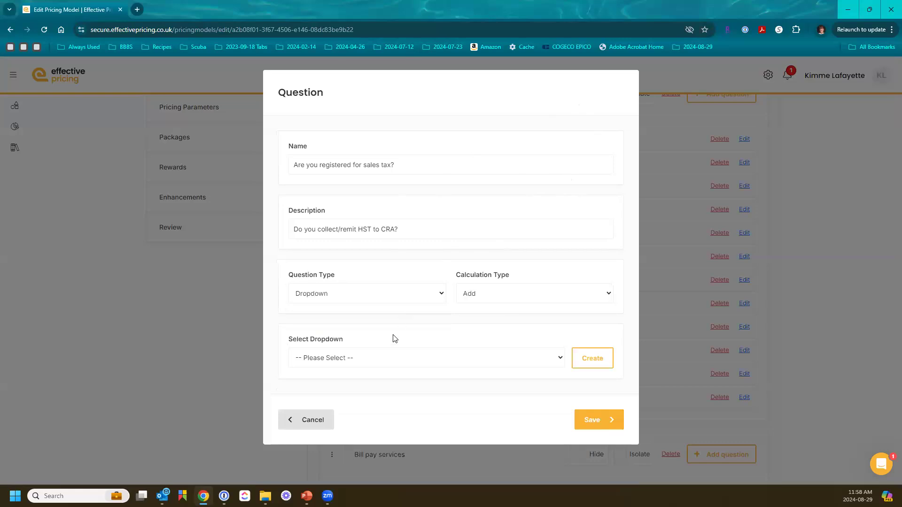
Step: Select the Sales Invoices dropdown list for the question and close the question without saving
left_click(389, 358)
left_click(375, 382)
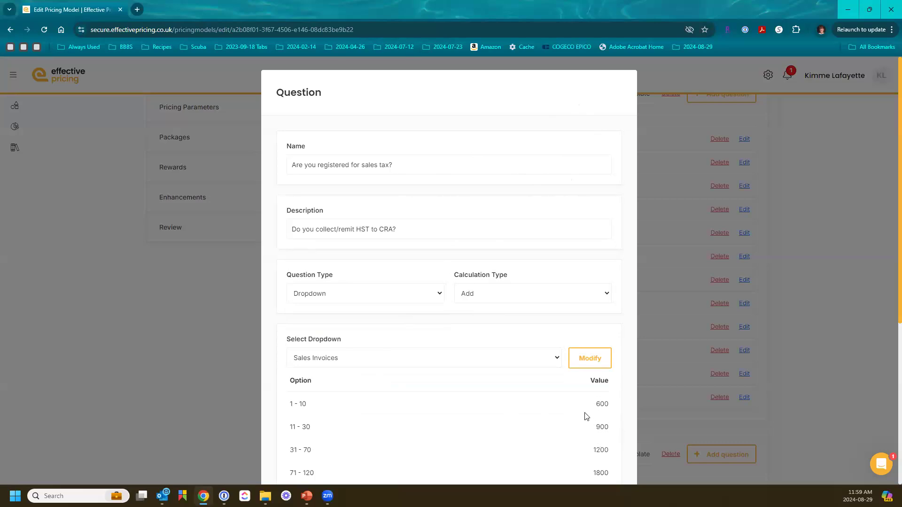
left_click(812, 239)
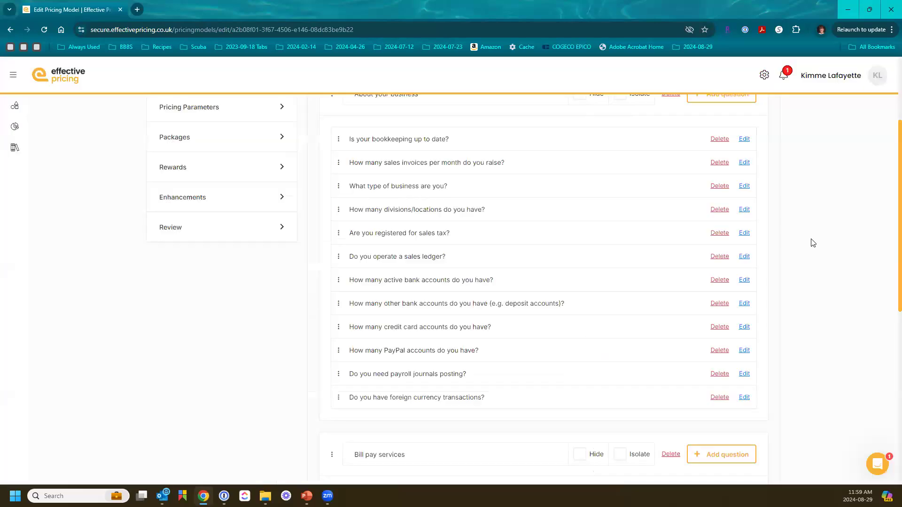
Step: Try the Add calculation type on the "Are you registered for sales tax?" question, review the other calculation types, and close it without saving
left_click(745, 232)
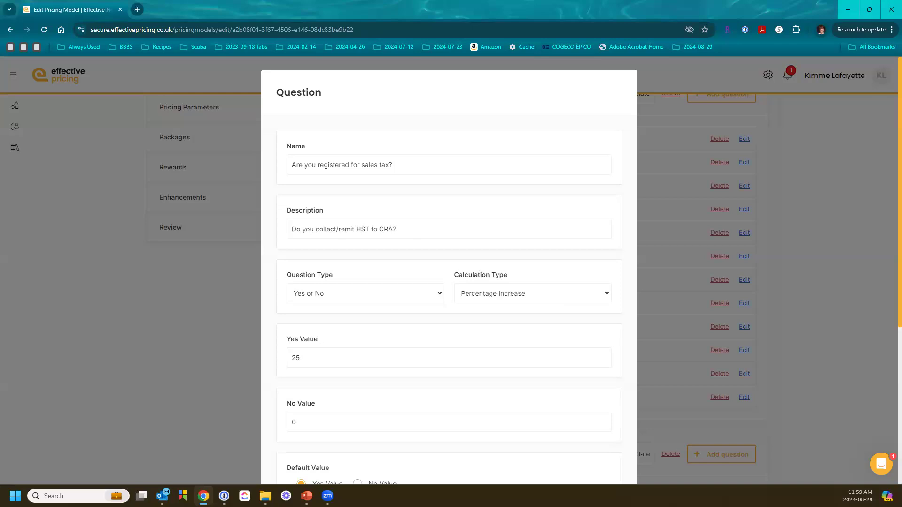
left_click(840, 223)
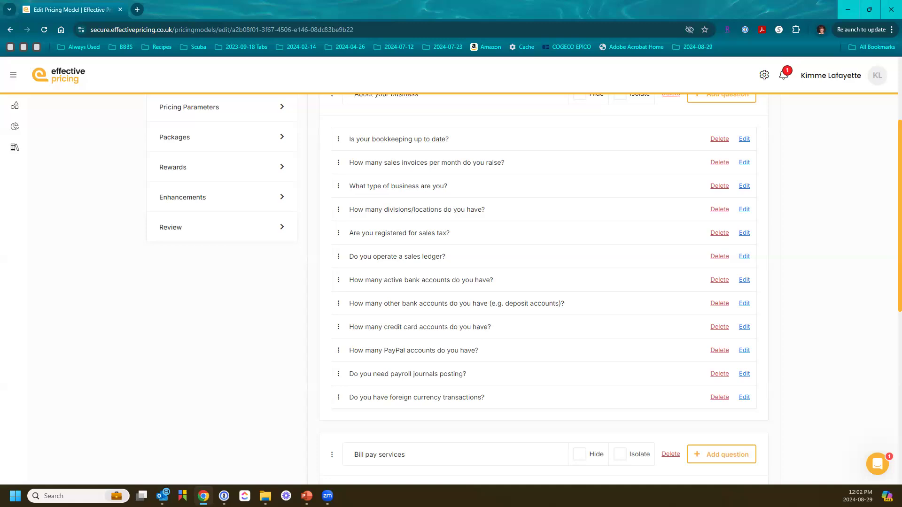
left_click(744, 234)
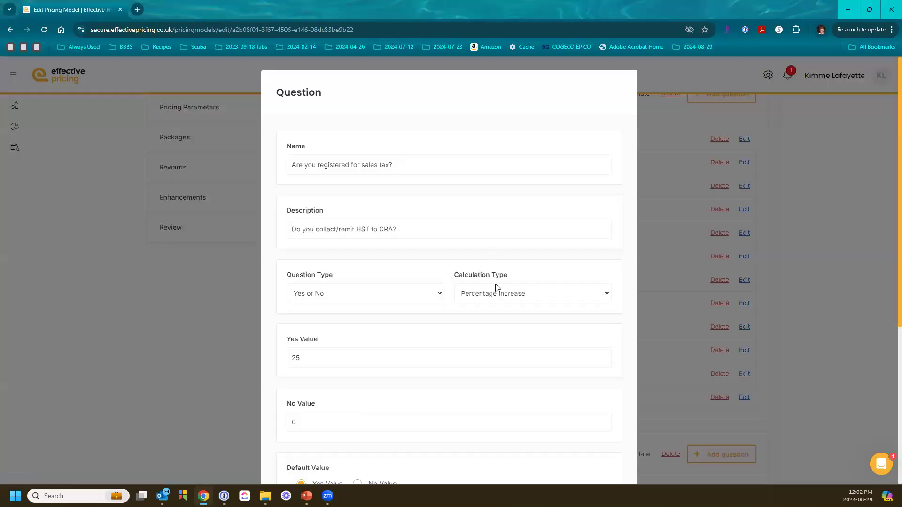
left_click(502, 296)
left_click(493, 334)
left_click(481, 299)
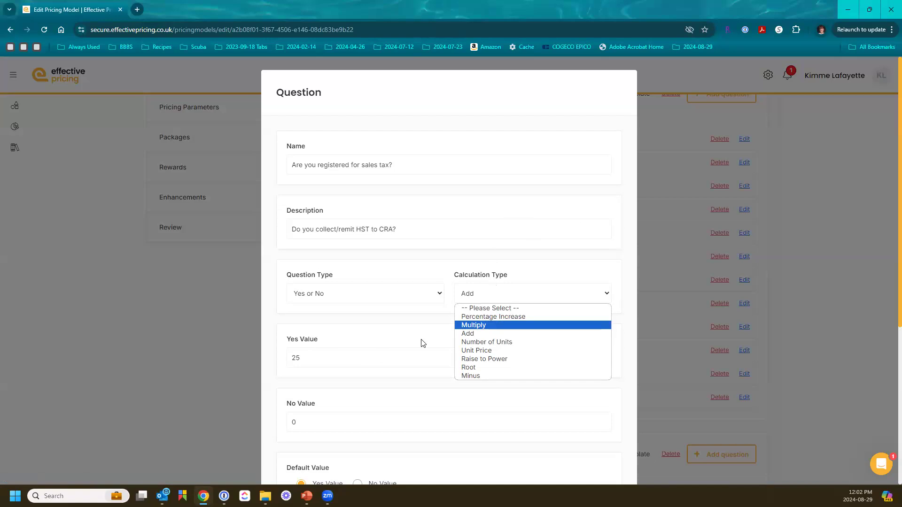
left_click(534, 295)
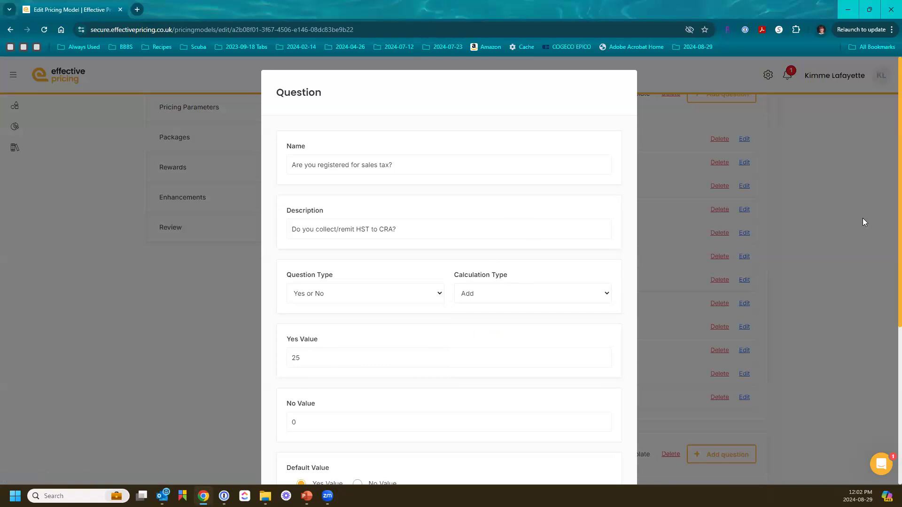
left_click(853, 224)
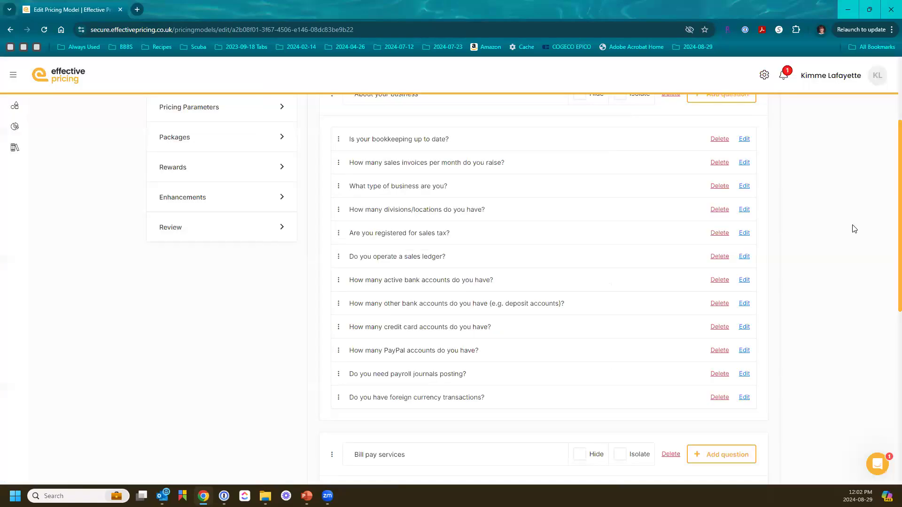
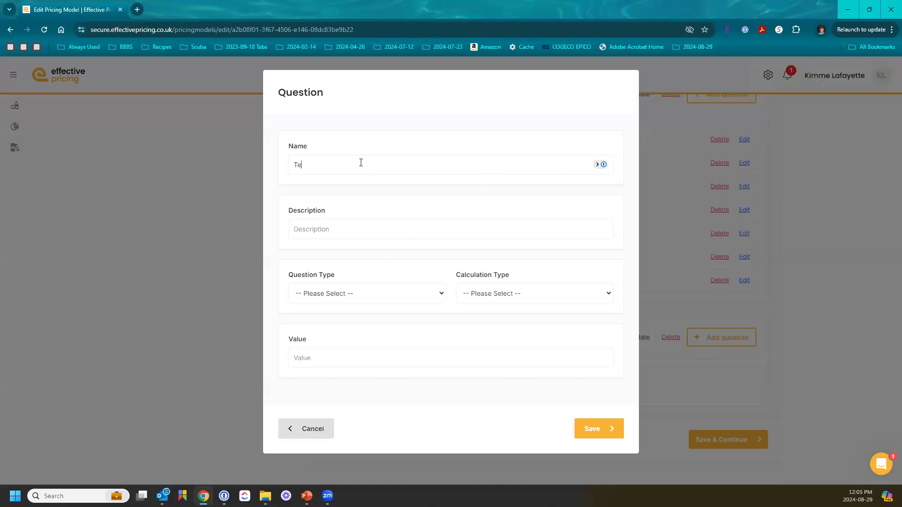
Step: Set the new Test question's type to Yes or No, with a Yes Value of 0 and a No Value of 0
left_click(382, 295)
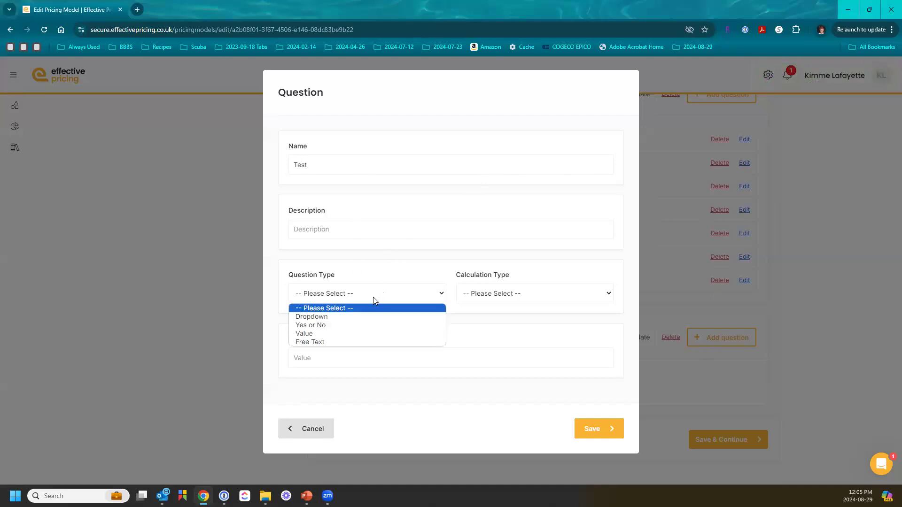
left_click(361, 327)
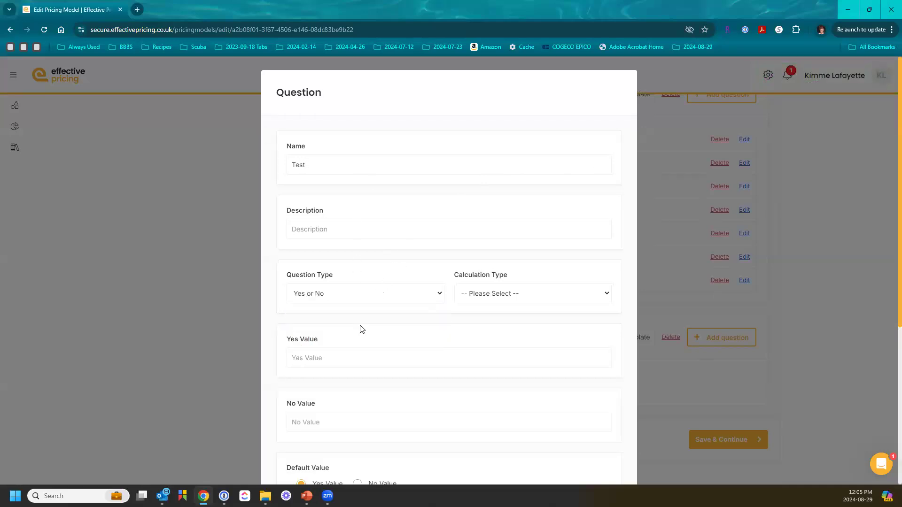
scroll(361, 328, "down", 2)
left_click(325, 264)
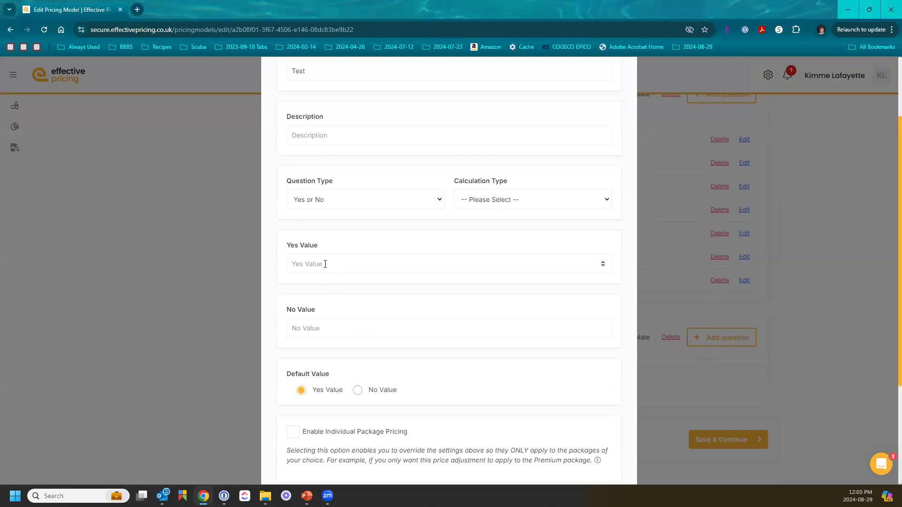
type("0")
left_click(336, 329)
type("0")
Step: Set the Test question's calculation type to Add and its default to No Value, and save the question
left_click(485, 201)
left_click(482, 240)
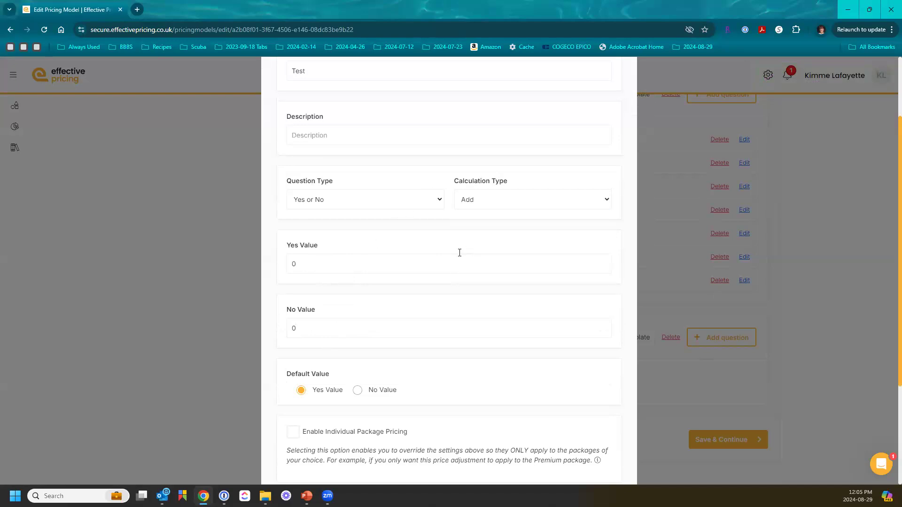
left_click(358, 393)
scroll(389, 347, "down", 3)
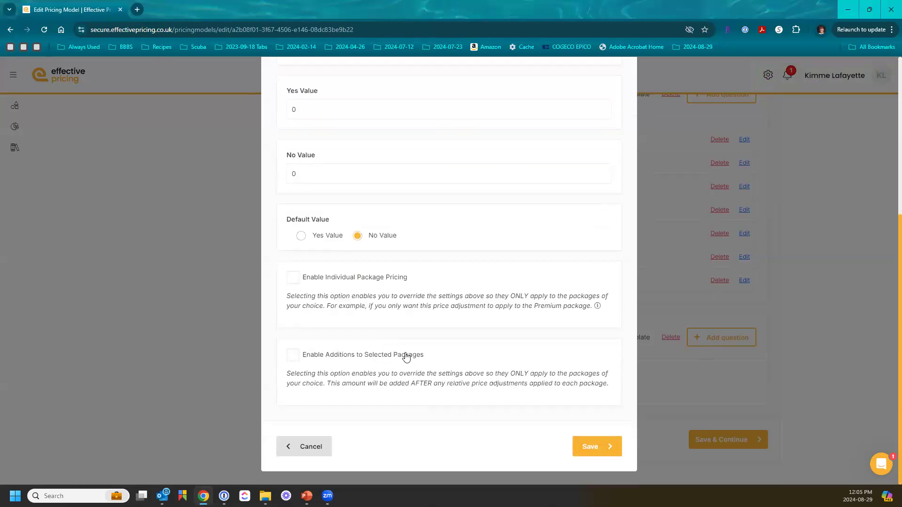
left_click(593, 446)
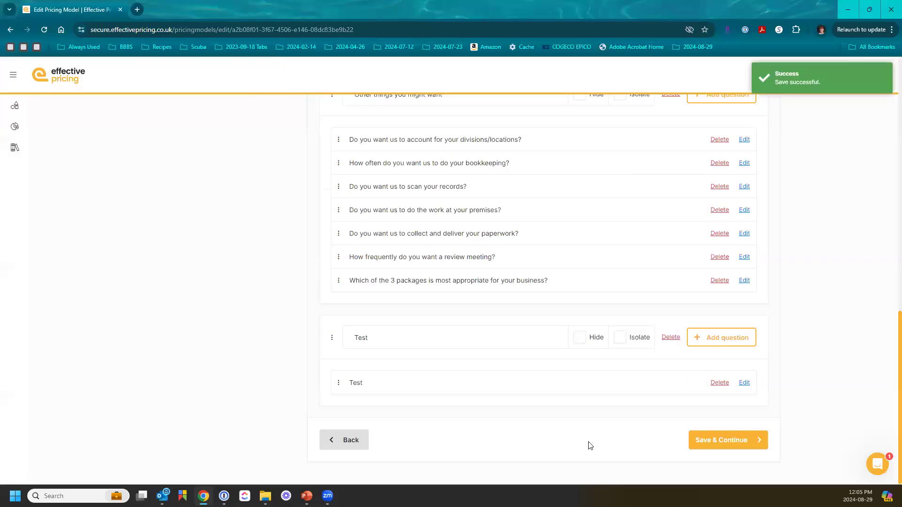
Step: Rename the Test question to "Do you have payroll" and save it
left_click(745, 383)
left_click_drag(365, 161, 245, 161)
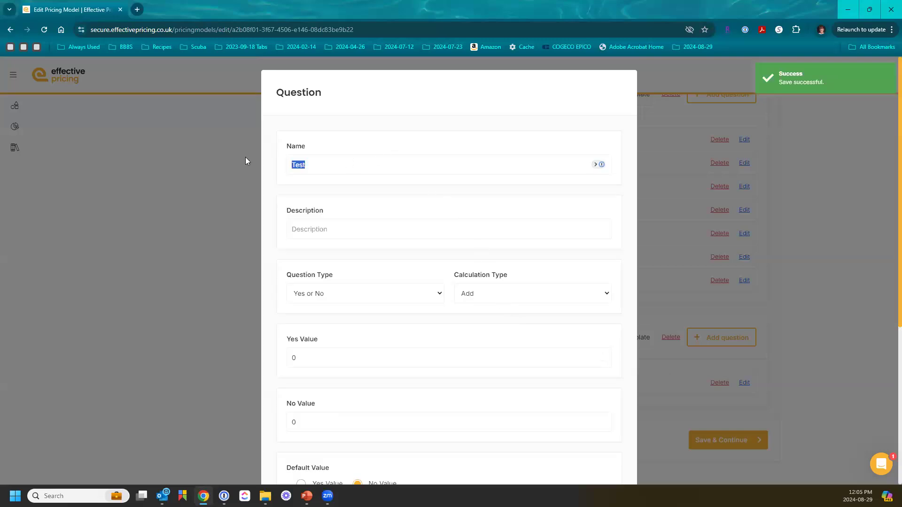
type("Do you have payroll")
scroll(375, 215, "down", 3)
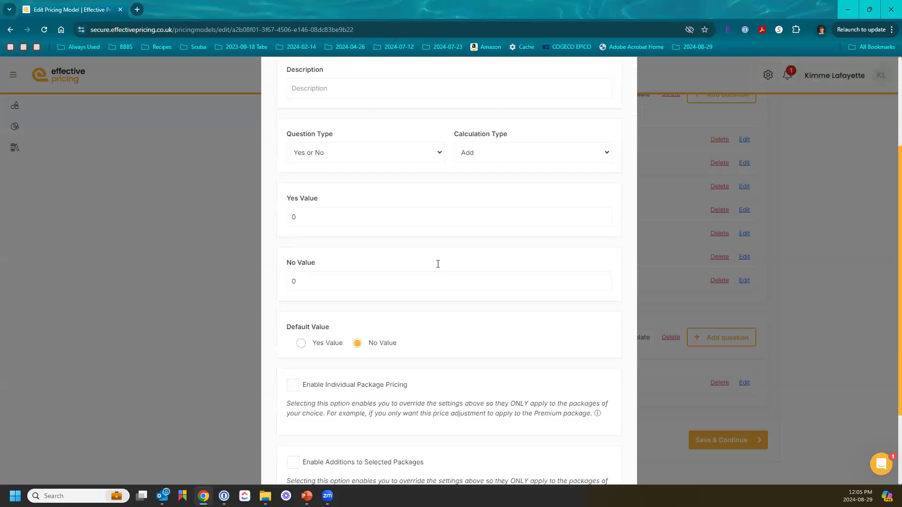
scroll(470, 320, "down", 2)
left_click(590, 443)
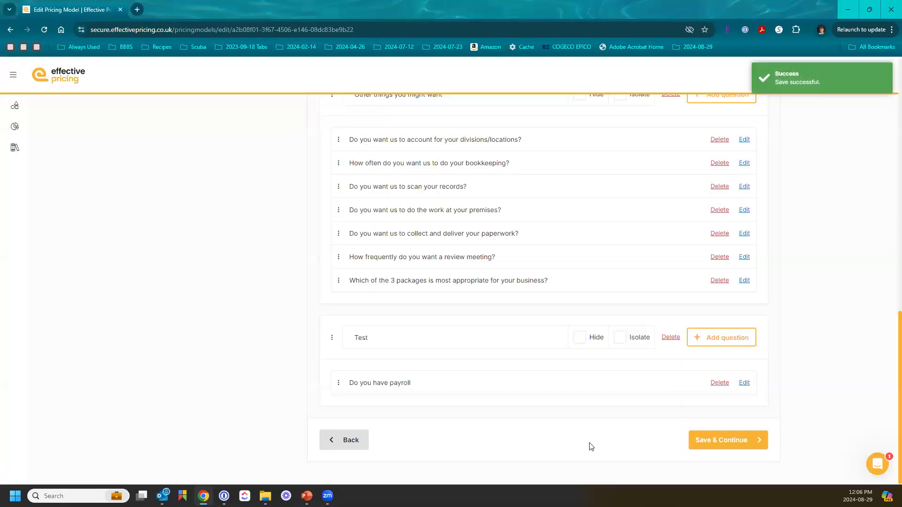
Step: Add a question named "How many EE's" to the Test section with the question type Value
left_click(723, 342)
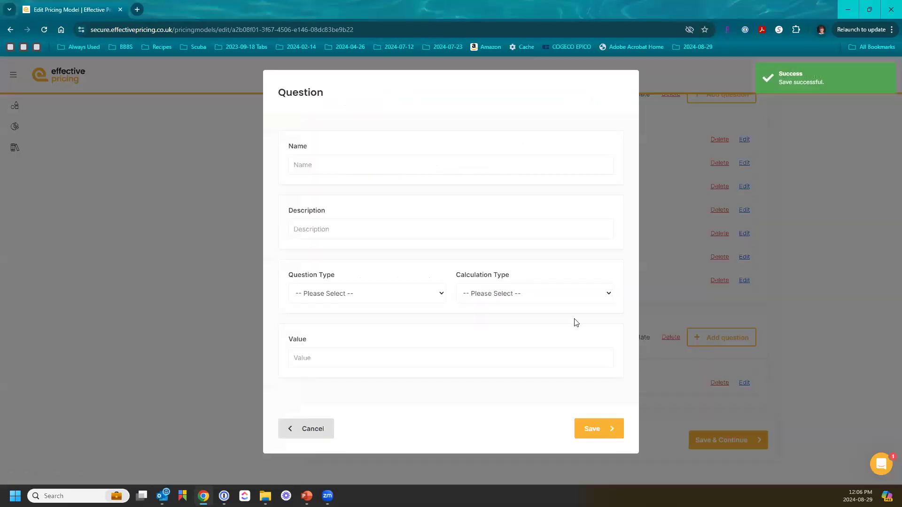
left_click(395, 163)
type("How many eEE")
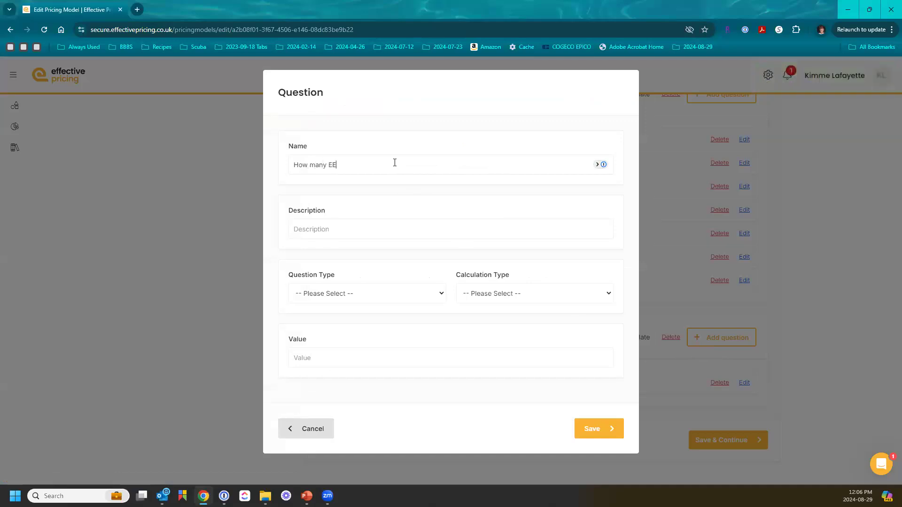
type("'s")
left_click(356, 294)
left_click(328, 334)
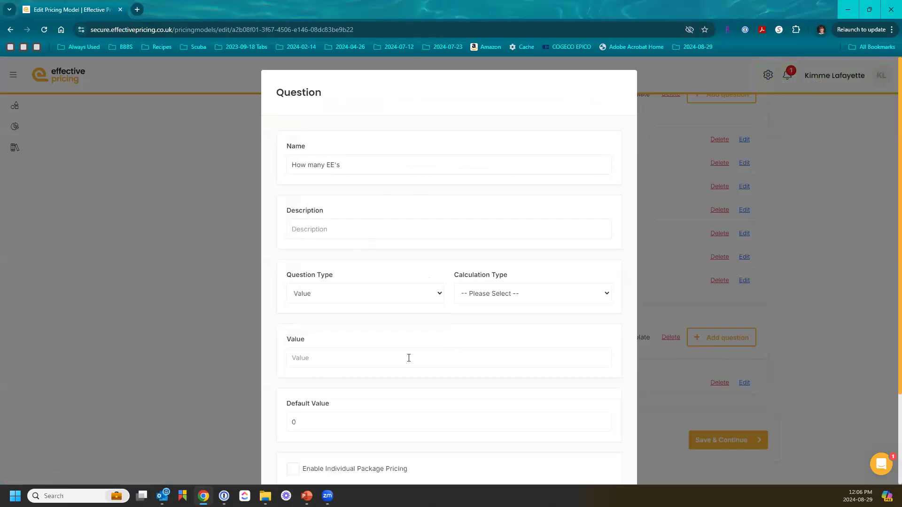
Step: Set the "How many EE's" question's calculation type to Add and its value to 100, and save it
scroll(410, 358, "down", 3)
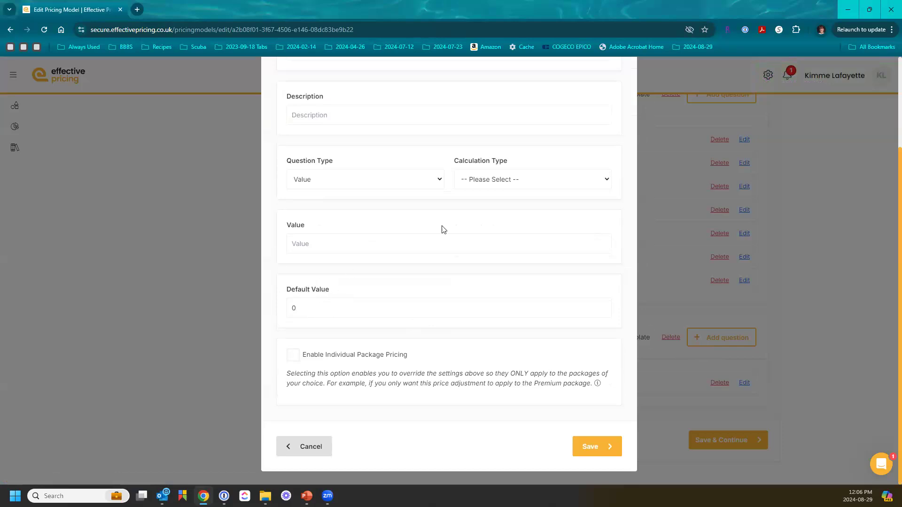
left_click(483, 183)
left_click(474, 220)
type("100")
left_click(594, 447)
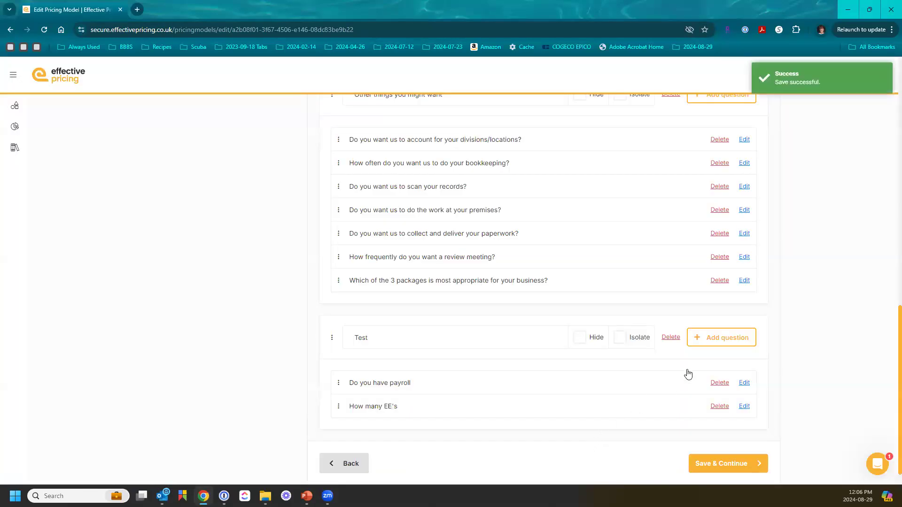
Step: Add a question named "Frequency" to the Test section with the question type Value
left_click(717, 347)
left_click(396, 169)
type("Frequency")
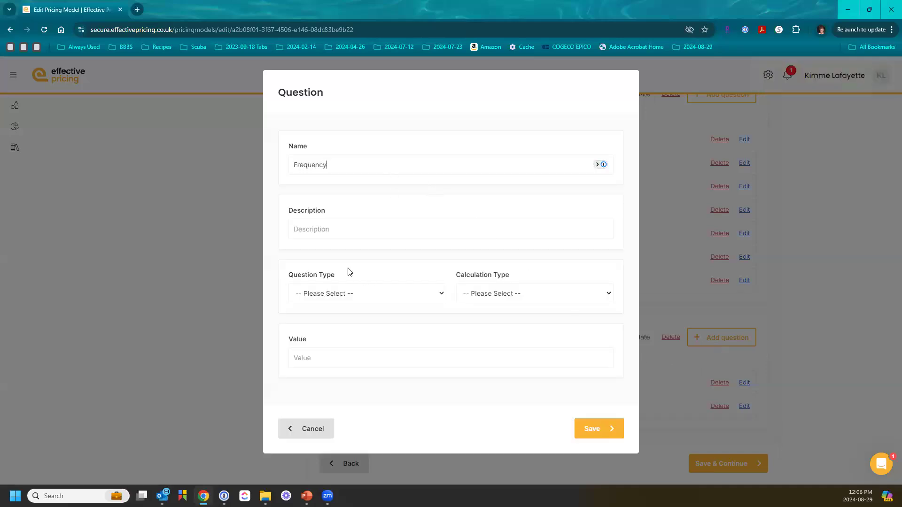
left_click(344, 296)
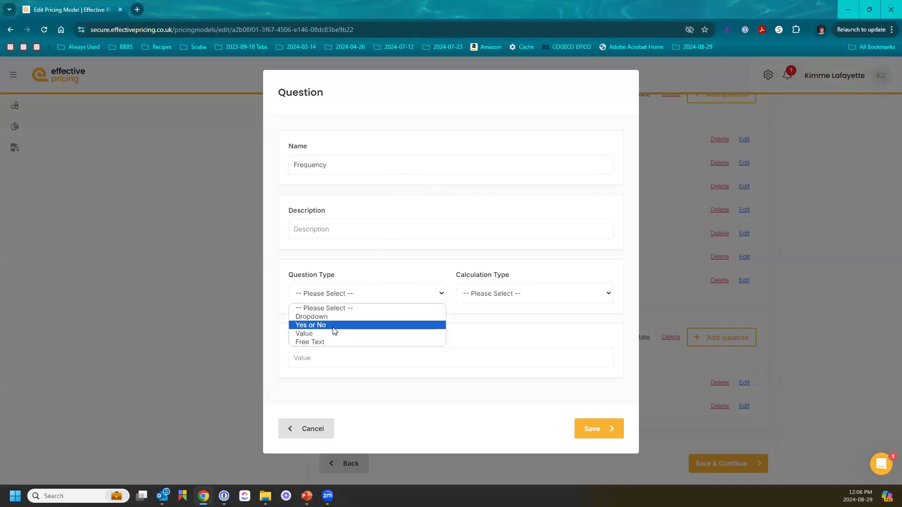
left_click(351, 333)
Step: Set the Frequency question's calculation type to Add and its value to 100, and save it
left_click(486, 297)
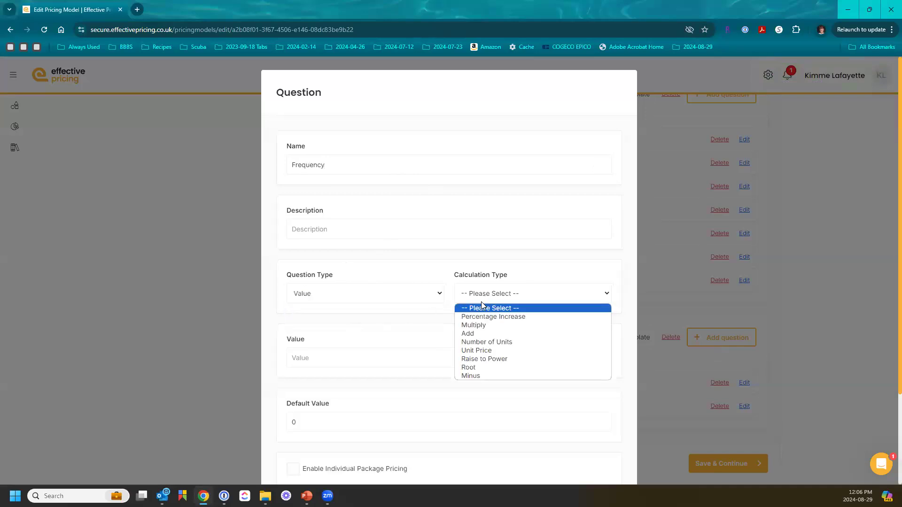
left_click(479, 333)
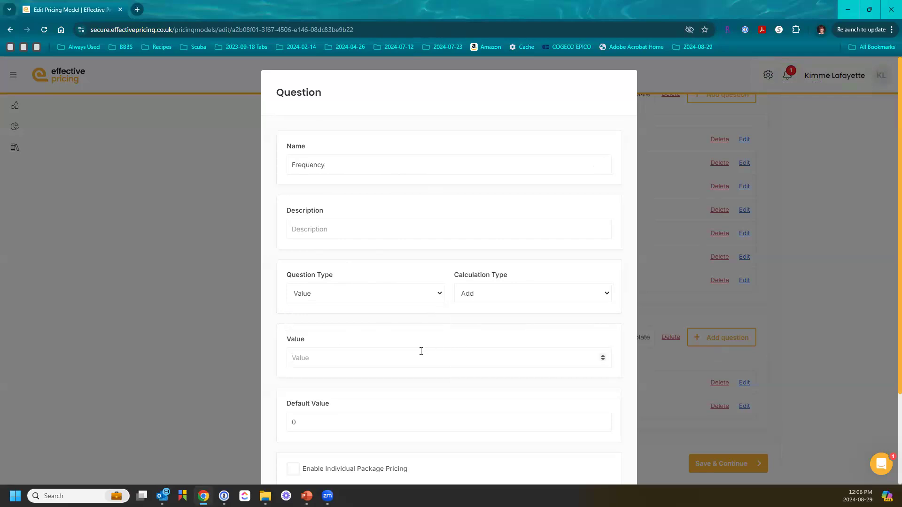
left_click(421, 351)
type("100")
scroll(375, 403, "down", 2)
left_click(597, 463)
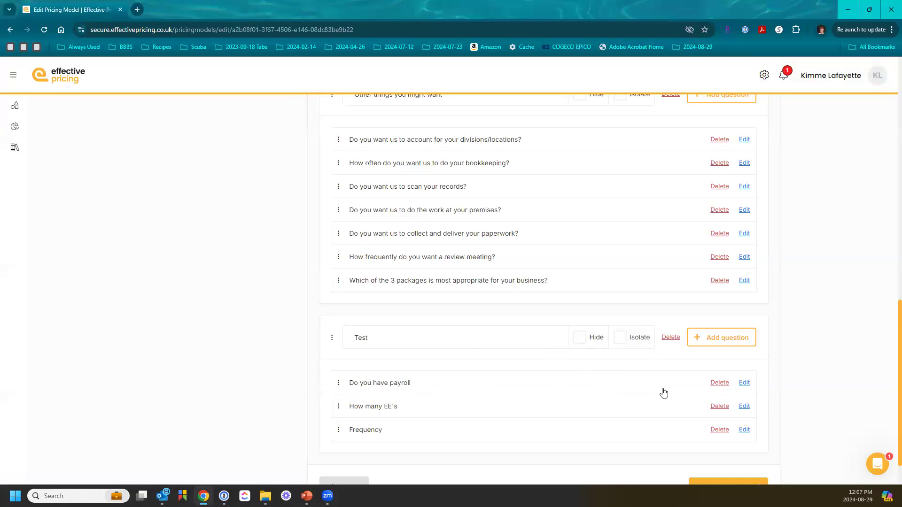
Step: Review the settings of the "How many EE's" question in the Test section and close it unchanged
scroll(659, 387, "down", 1)
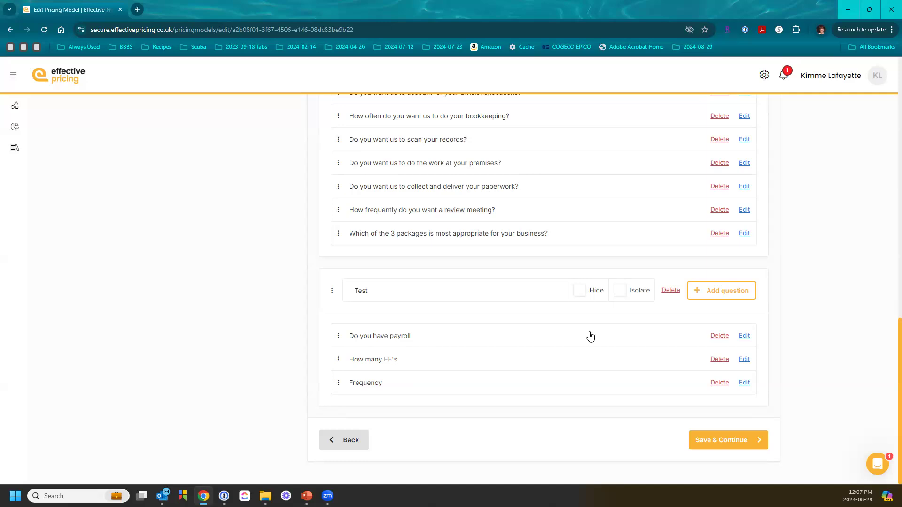
left_click(744, 359)
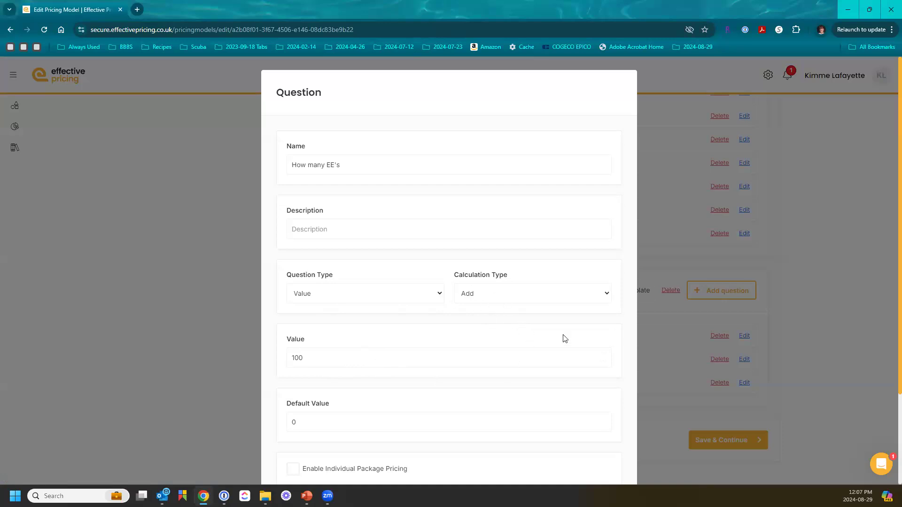
left_click(807, 351)
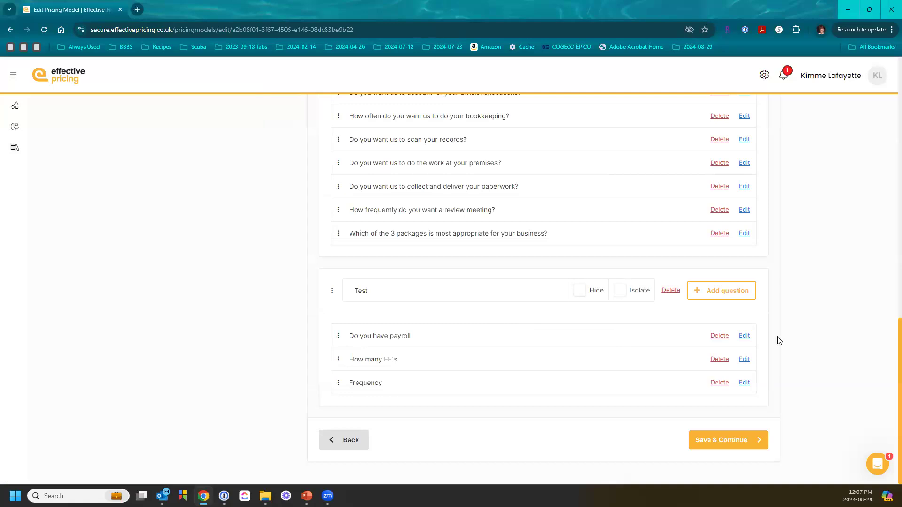
Step: Start deleting the Test section, cancel the deletion, and turn on Isolate for the section instead
left_click(672, 292)
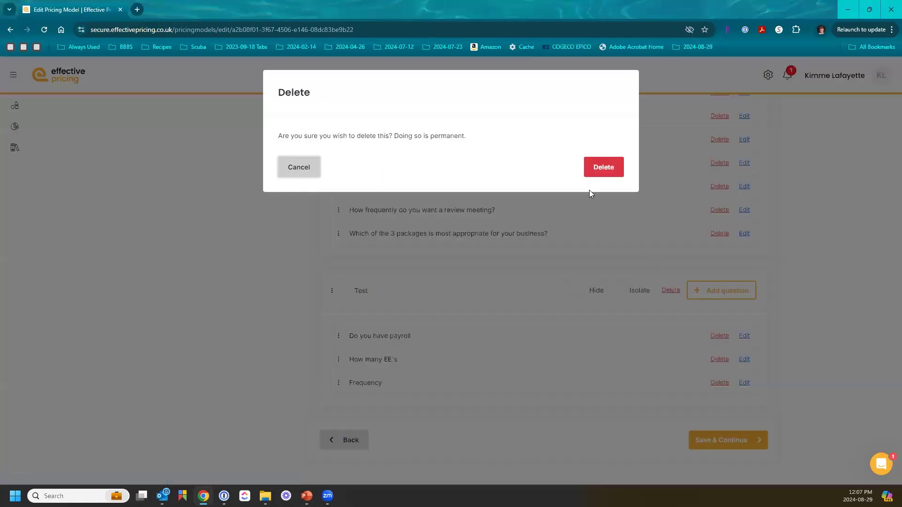
left_click(312, 168)
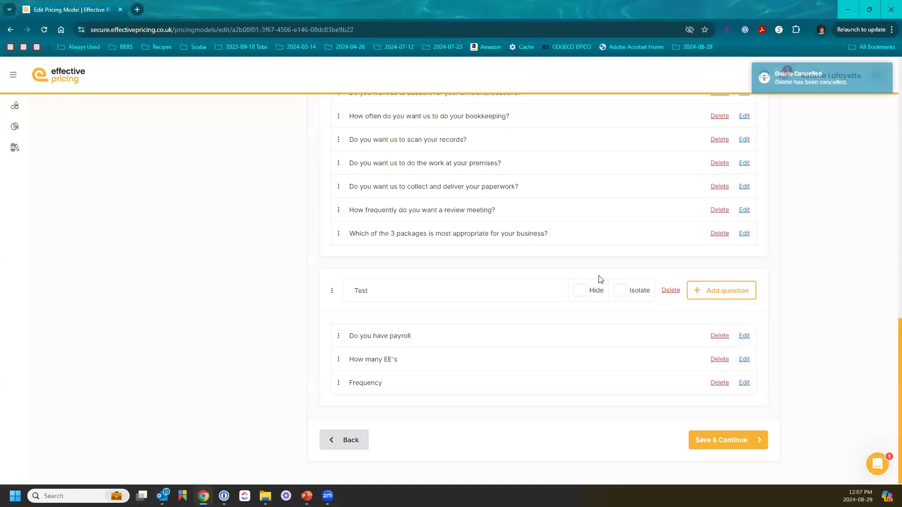
left_click(620, 294)
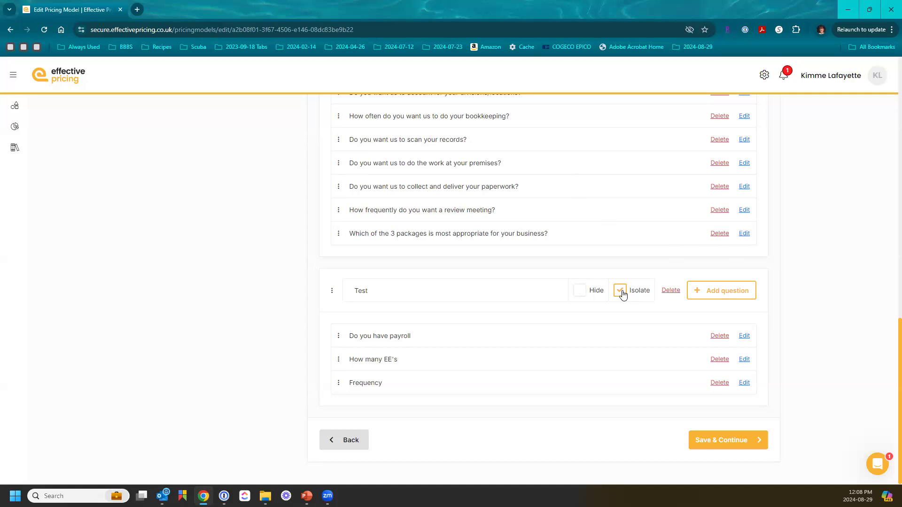
Step: Delete the Test section with its questions from the pricing model and return to the "About your business" questions
left_click(670, 290)
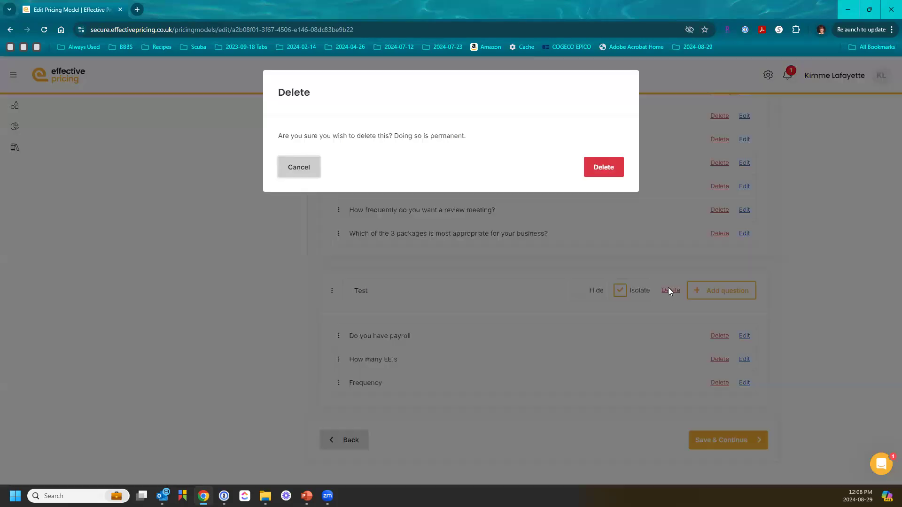
left_click(606, 170)
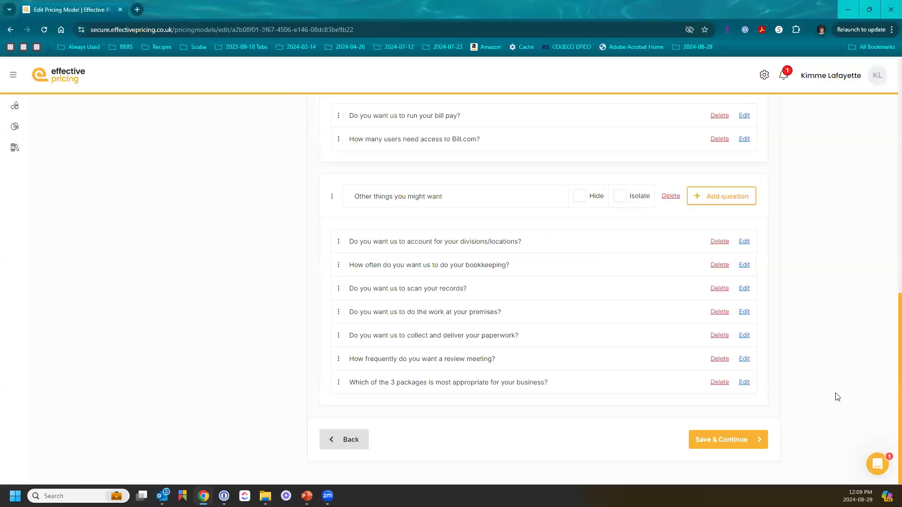
scroll(548, 292, "up", 7)
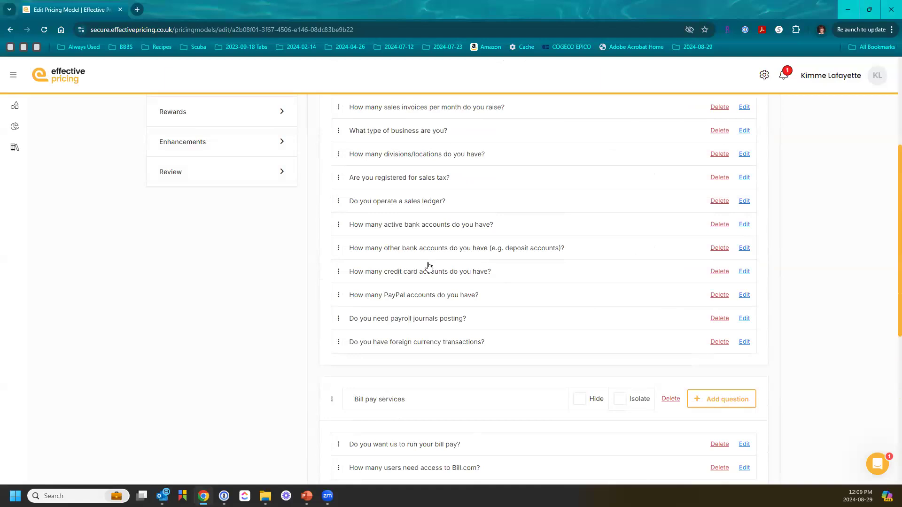
Step: Set the calculation type of the "How many credit card accounts do you have?" question to Number of Units and save it
left_click(745, 273)
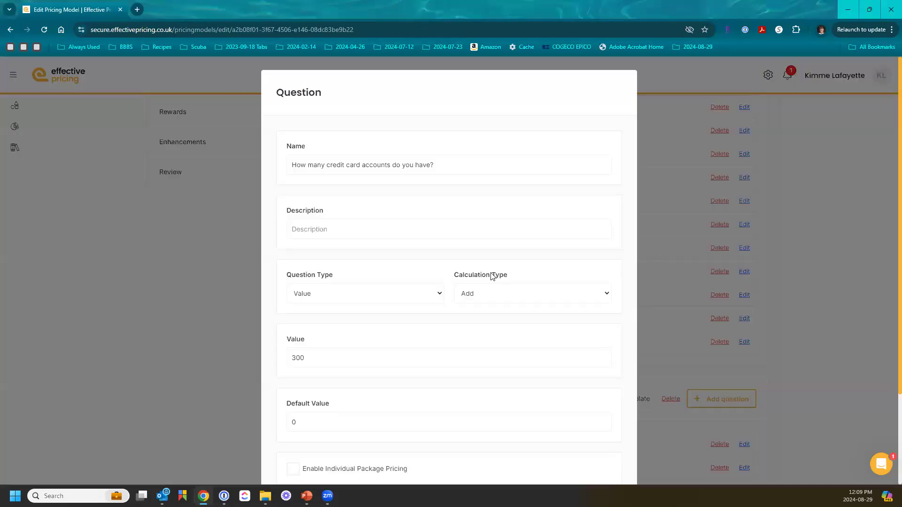
left_click(440, 294)
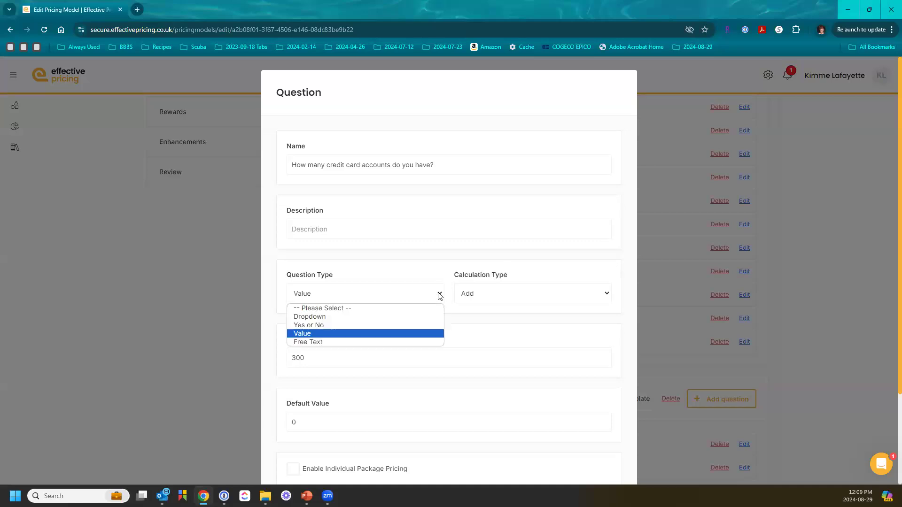
left_click(439, 295)
left_click(491, 295)
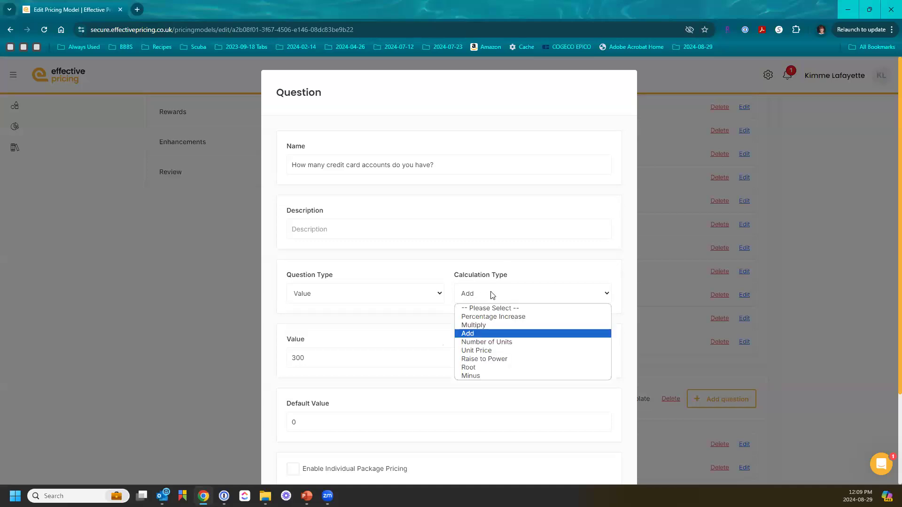
left_click(486, 342)
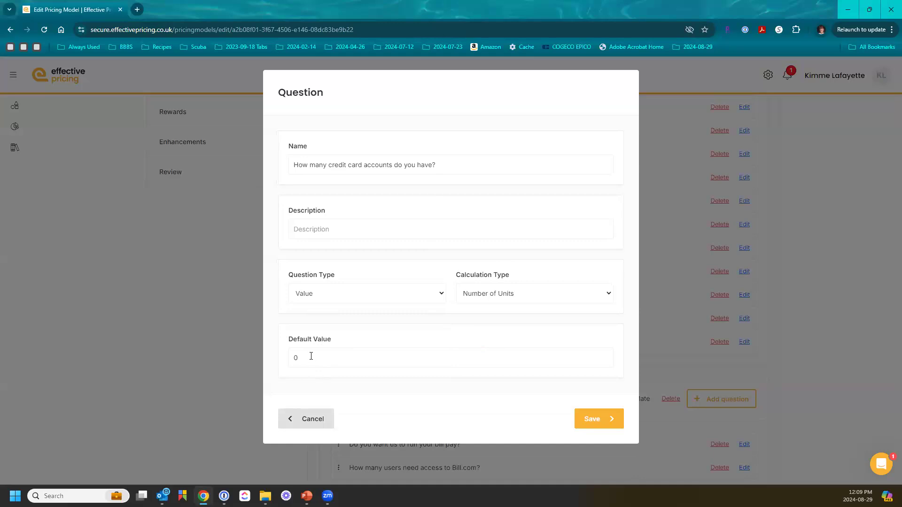
left_click(593, 420)
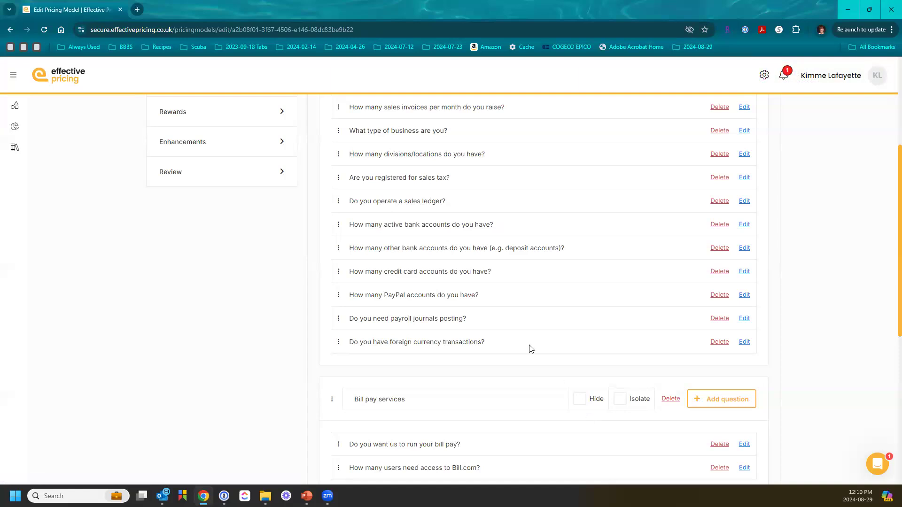
Step: Add a Yes or No question named "Do you want us to reconciled your cc" to the "Other things you might want" section
scroll(483, 312, "down", 3)
scroll(486, 313, "down", 3)
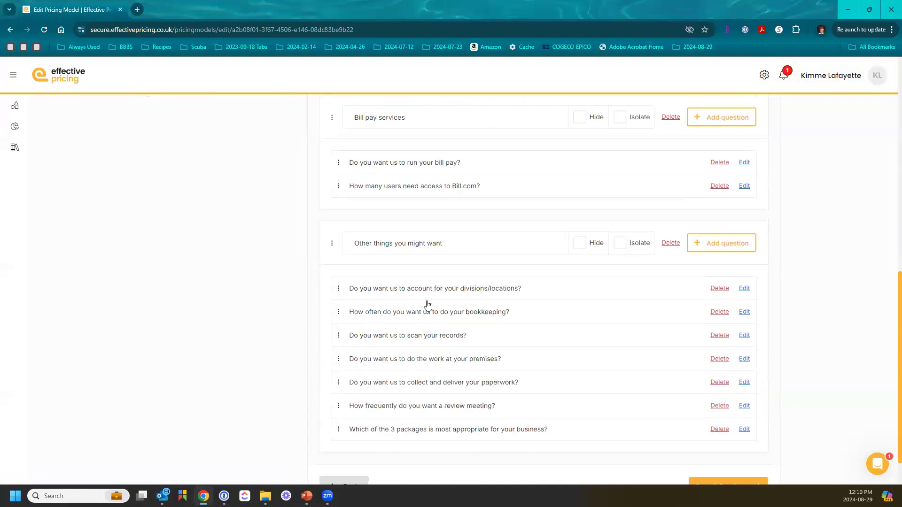
left_click(710, 248)
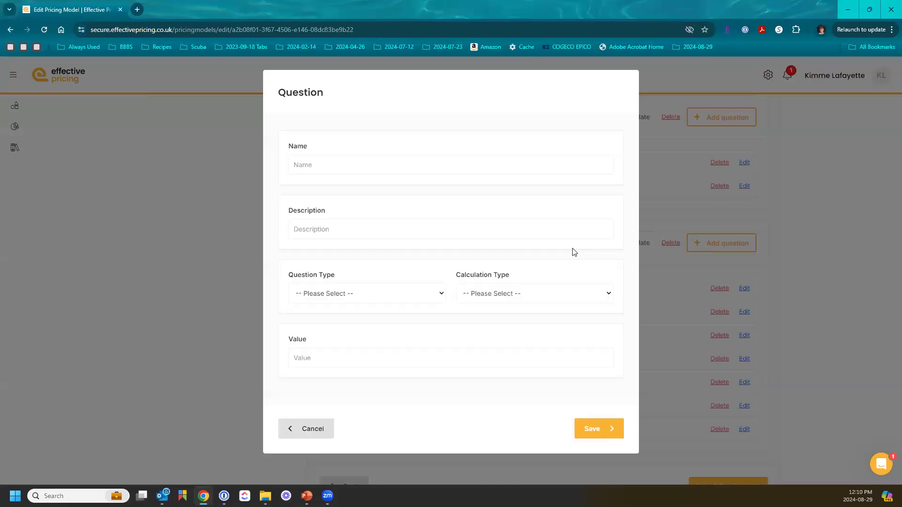
left_click(469, 167)
type("Do you want us to reconciled ")
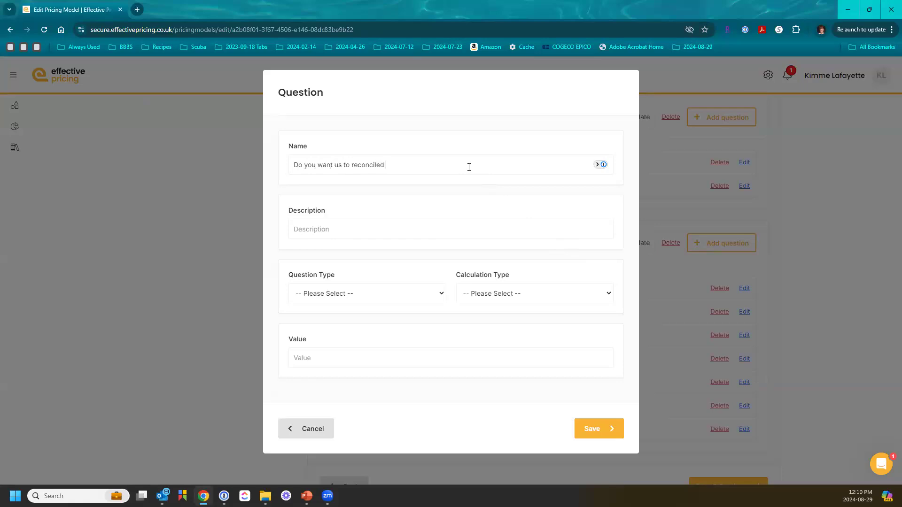
type("your cc")
left_click(353, 296)
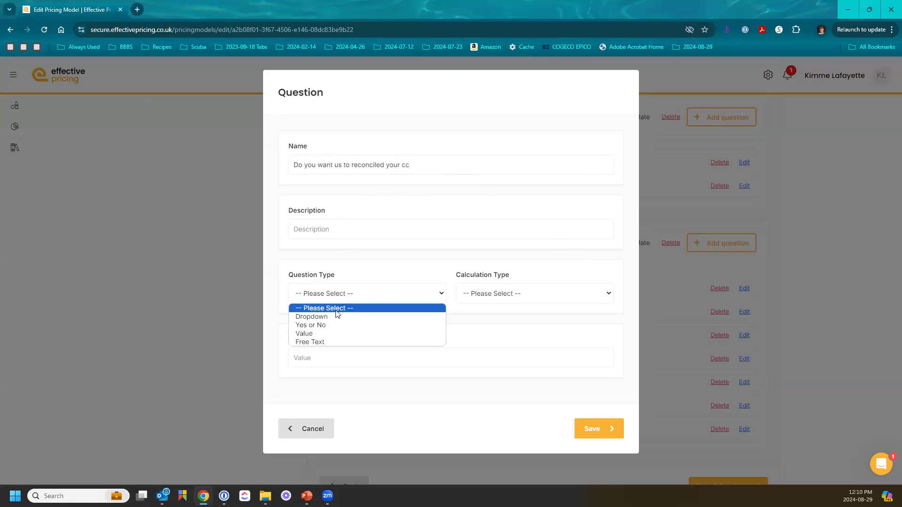
left_click(328, 325)
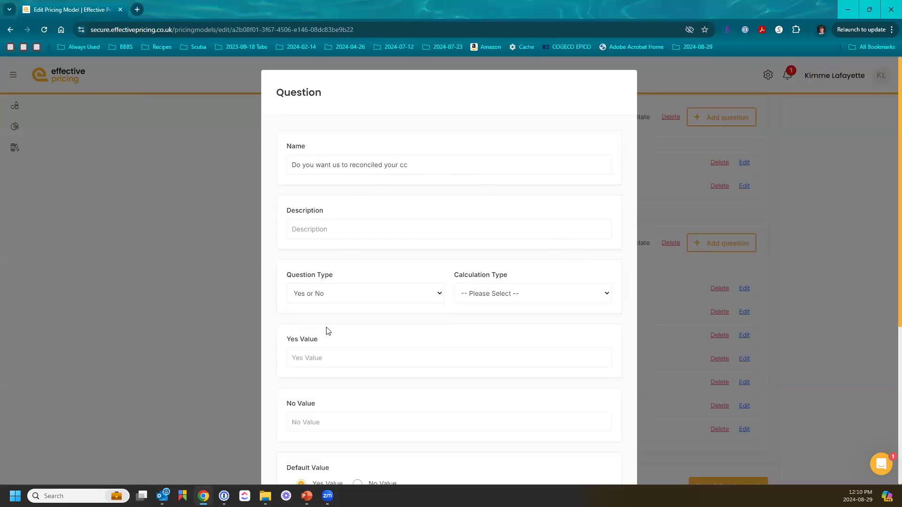
Step: Set the new question's calculation type to Unit Price, linked to "How many credit card accounts do you have?"
left_click(486, 297)
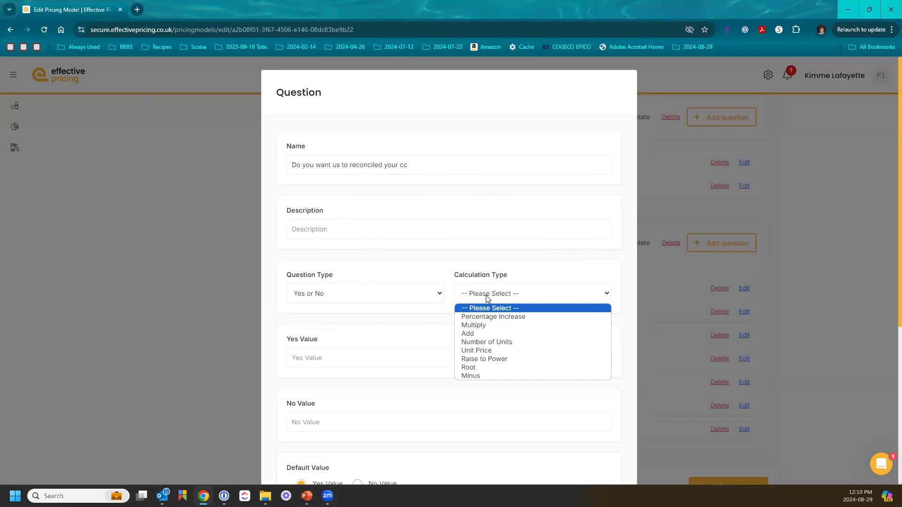
left_click(486, 351)
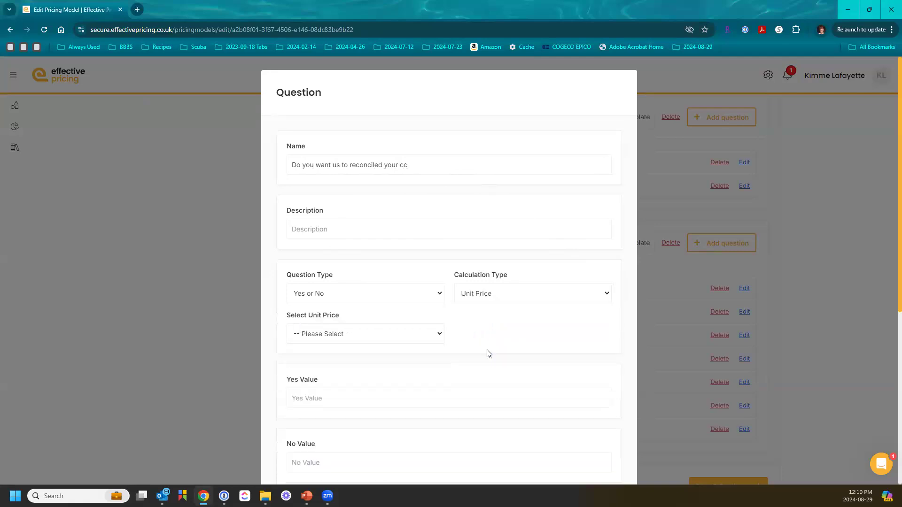
left_click(435, 339)
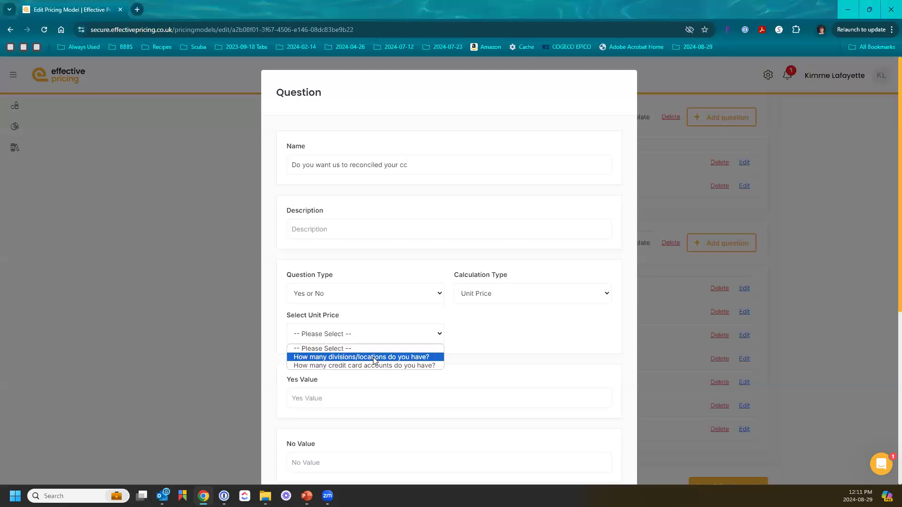
left_click(376, 366)
Step: Set the question's Yes value to 100 and No value to 0, and save the question
scroll(376, 370, "down", 2)
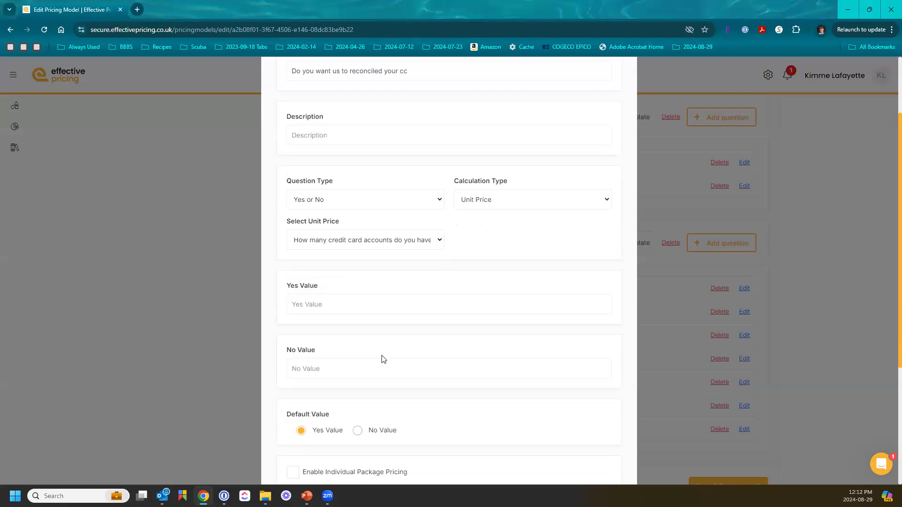
left_click(354, 304)
type("1000")
scroll(347, 373, "down", 3)
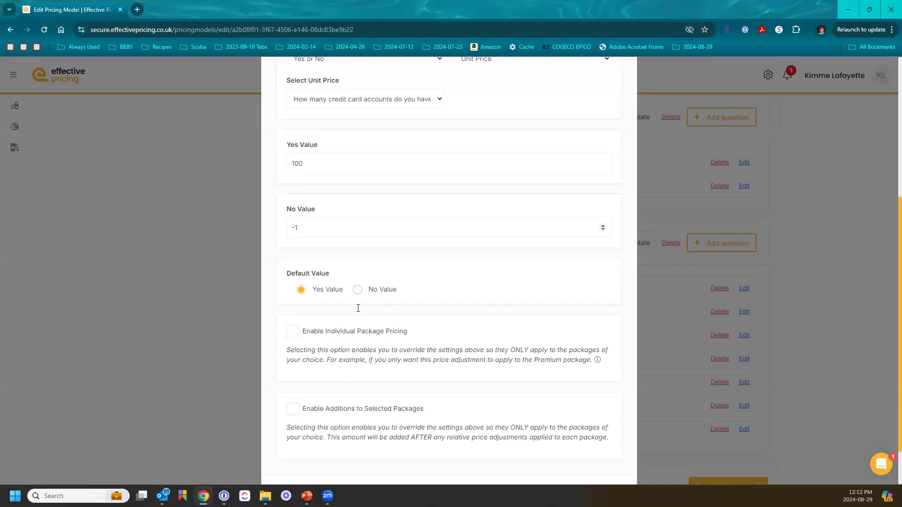
scroll(362, 305, "up", 2)
left_click_drag(310, 323, 280, 320)
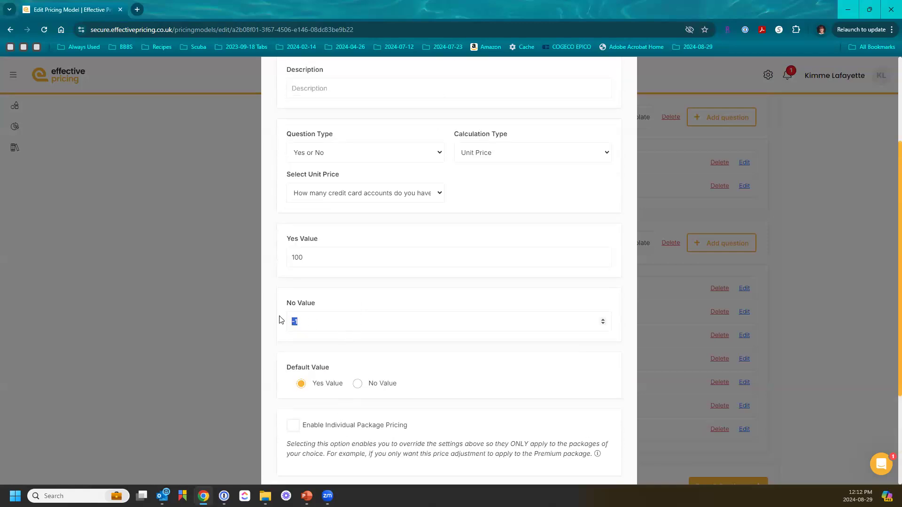
type("0")
scroll(377, 269, "up", 2)
scroll(475, 379, "down", 5)
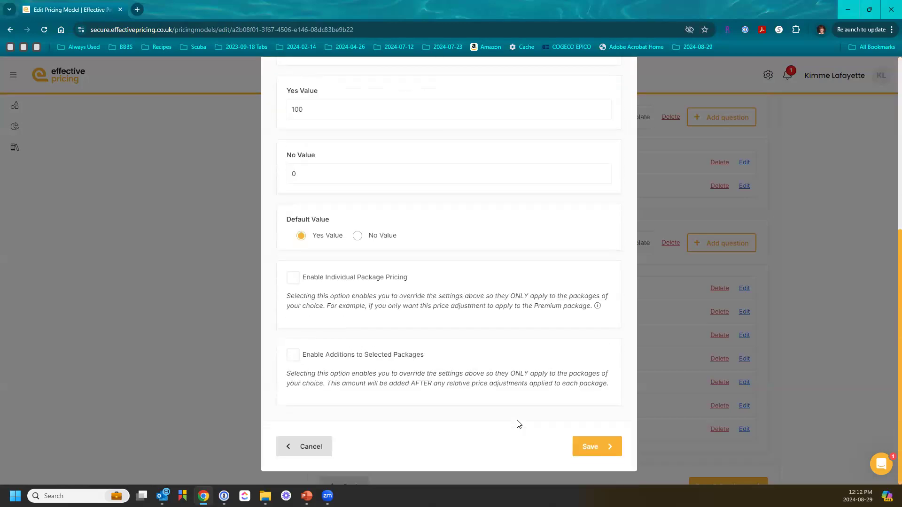
left_click(598, 447)
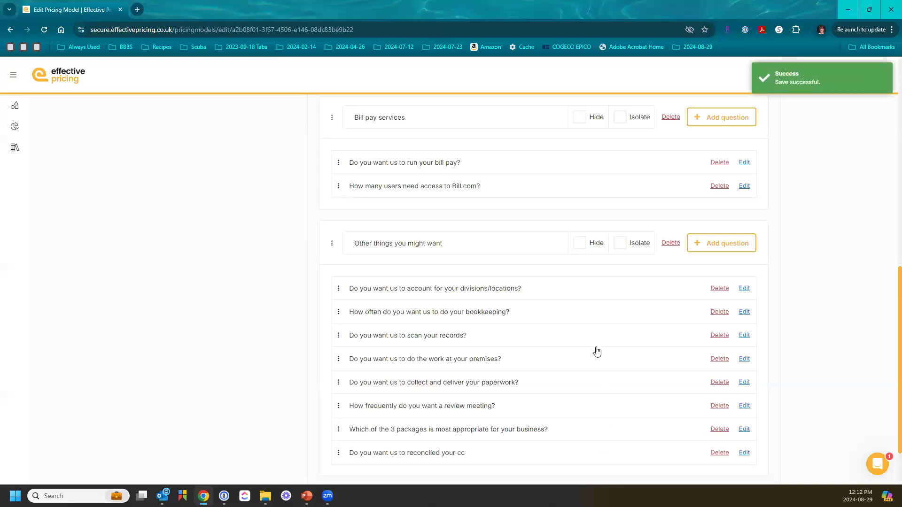
Step: Calculate the model's prices in the Review stage and examine the running totals down to the new credit card reconciliation question
scroll(573, 337, "up", 3)
scroll(574, 338, "up", 7)
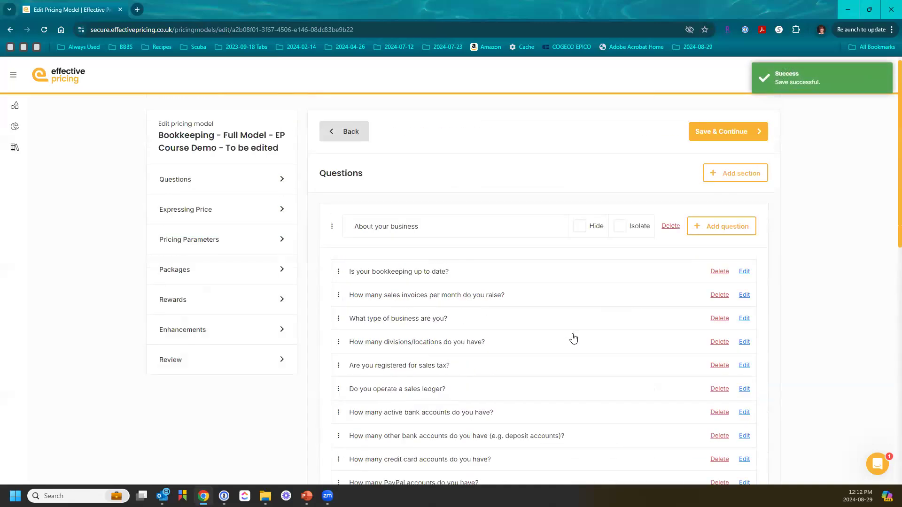
left_click(238, 368)
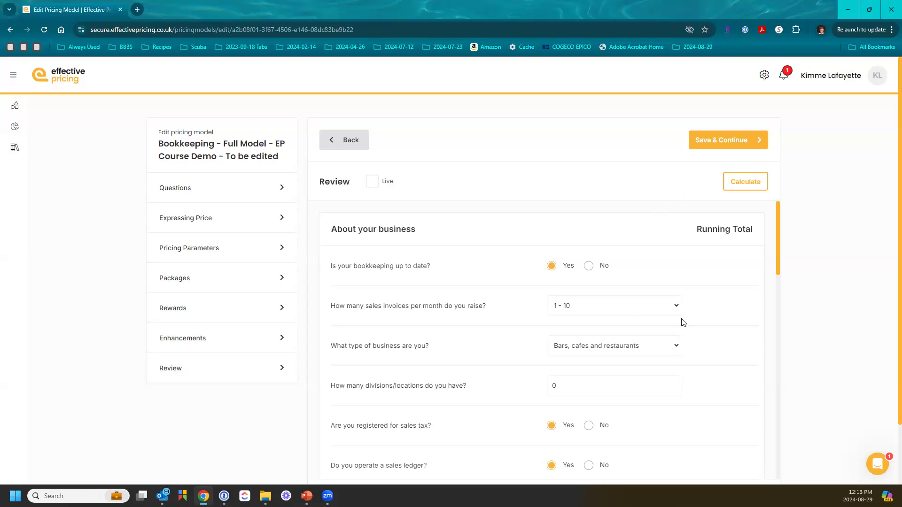
left_click(738, 183)
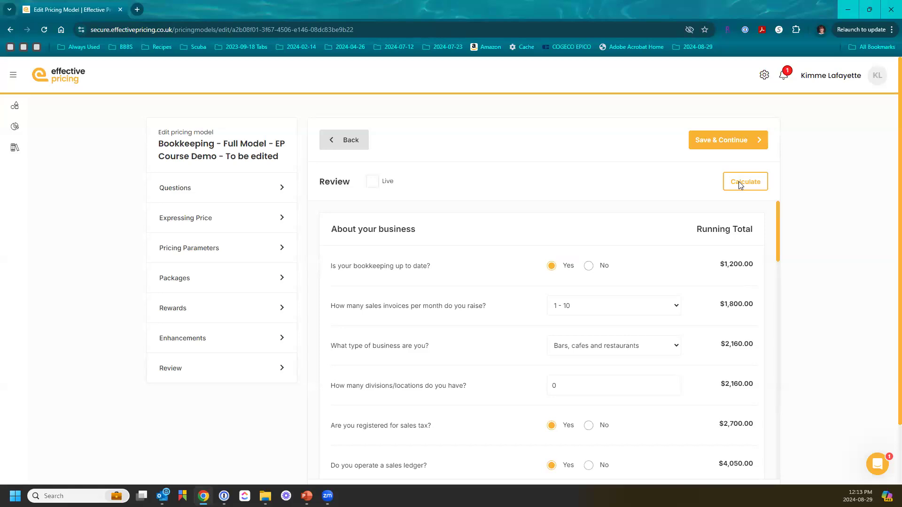
scroll(728, 256, "down", 8)
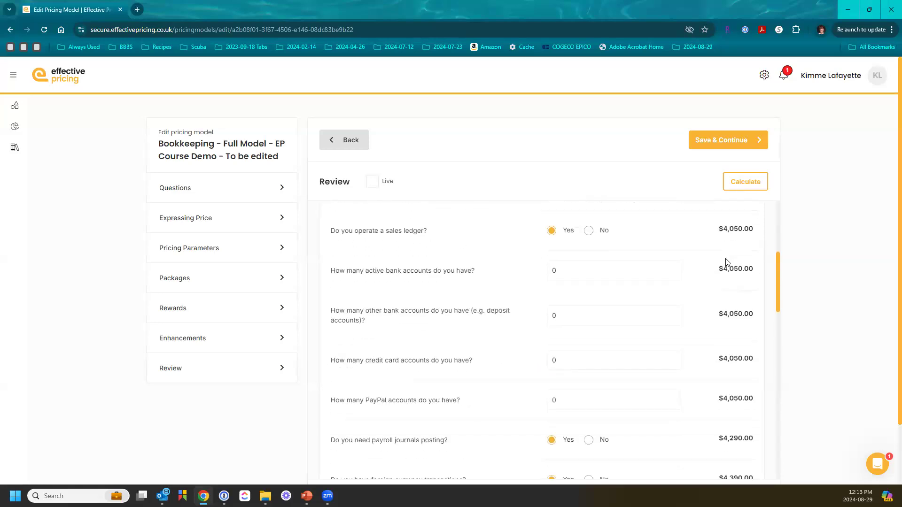
scroll(727, 262, "down", 10)
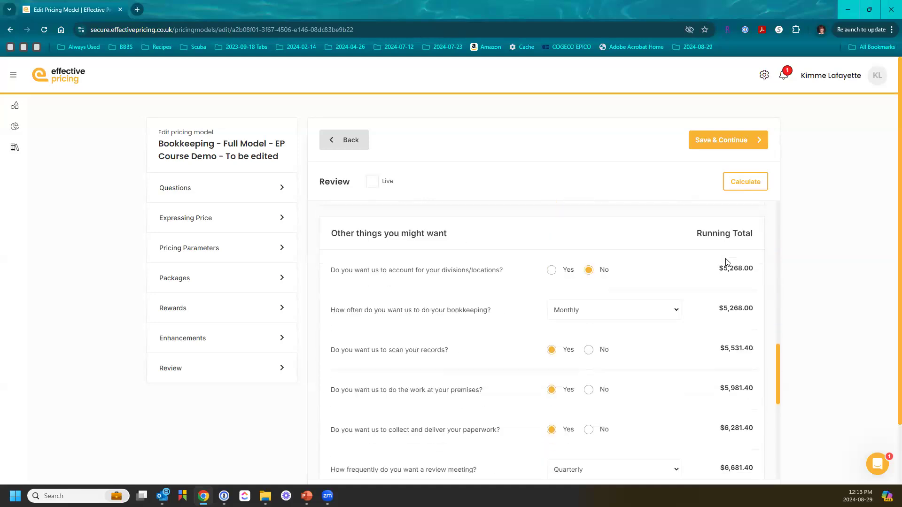
scroll(727, 261, "down", 3)
scroll(727, 261, "up", 12)
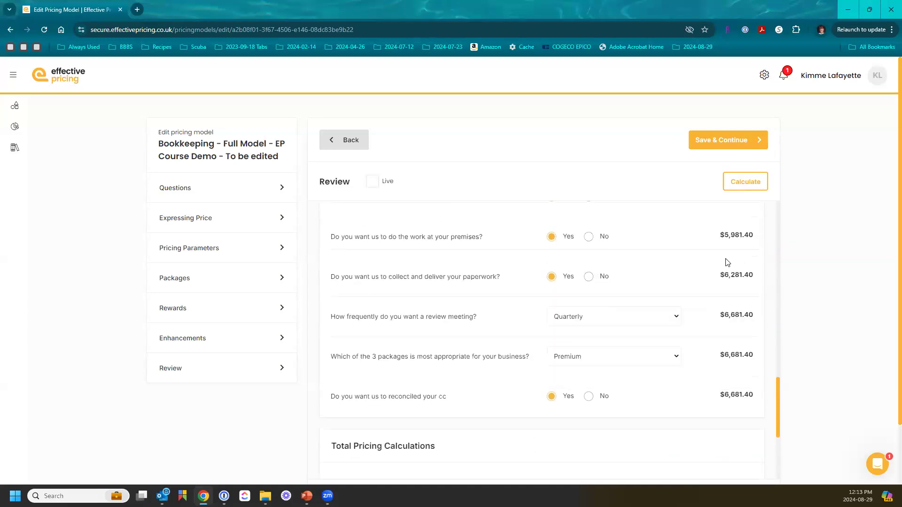
scroll(727, 261, "up", 8)
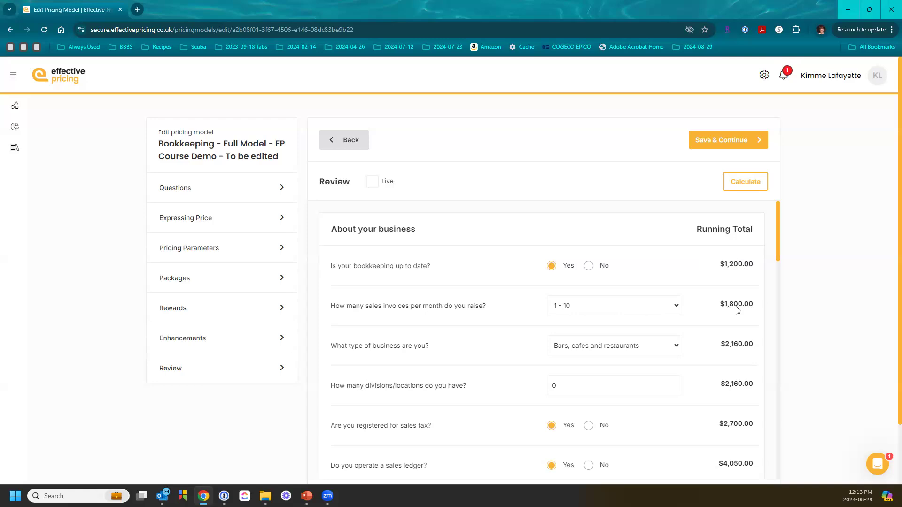
Step: Answer the "How many credit card accounts do you have?" question in the review with 2
scroll(602, 350, "down", 4)
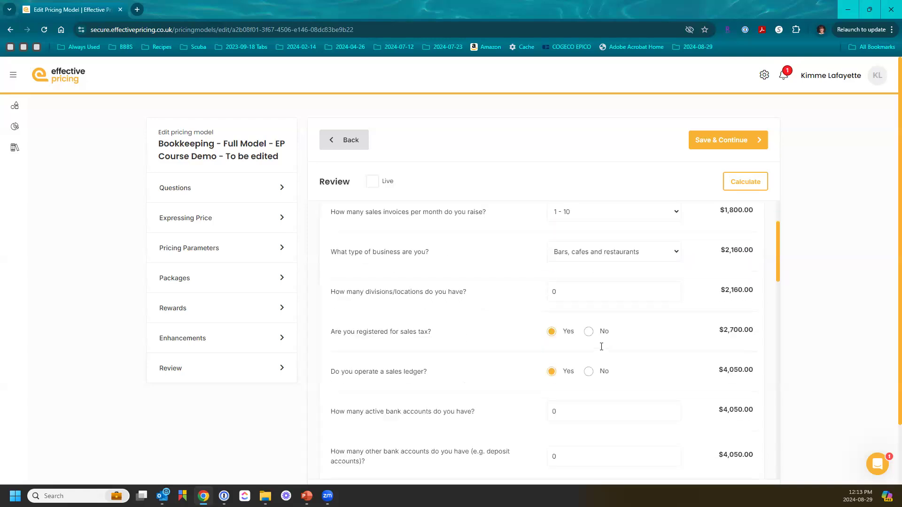
scroll(603, 350, "down", 1)
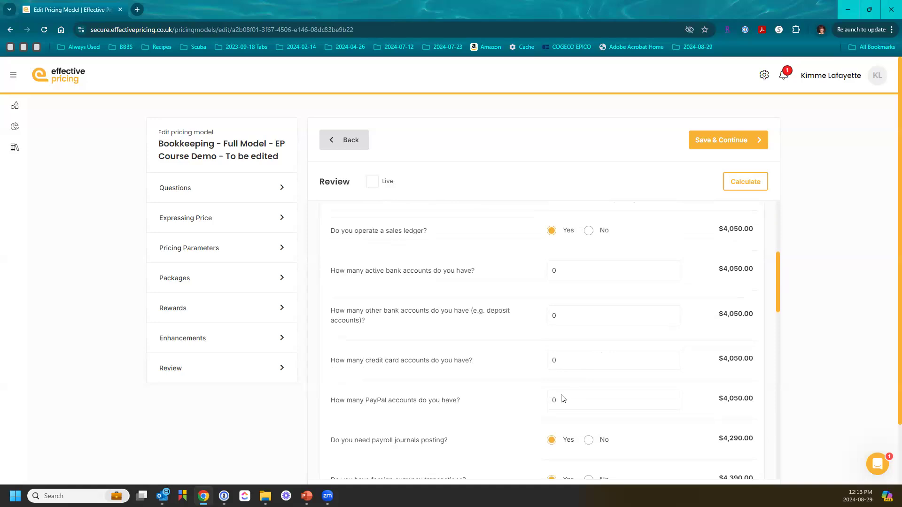
left_click(563, 362)
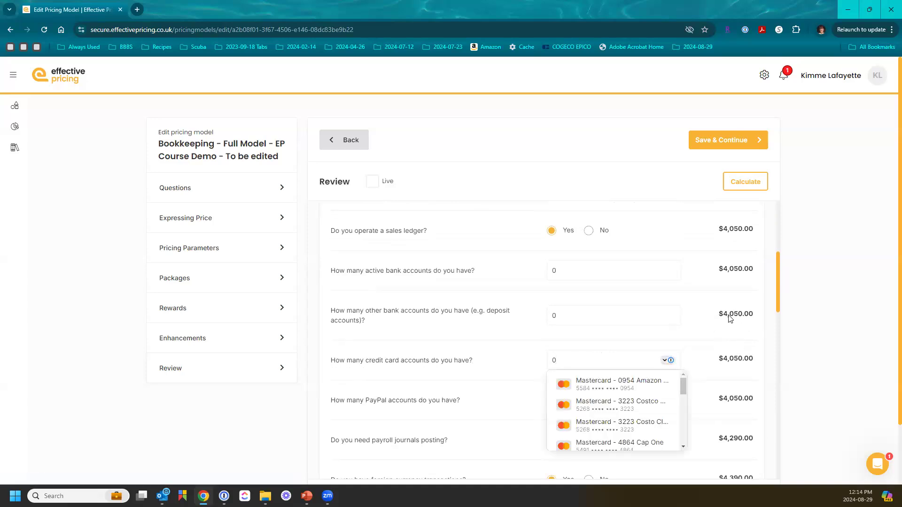
left_click(792, 340)
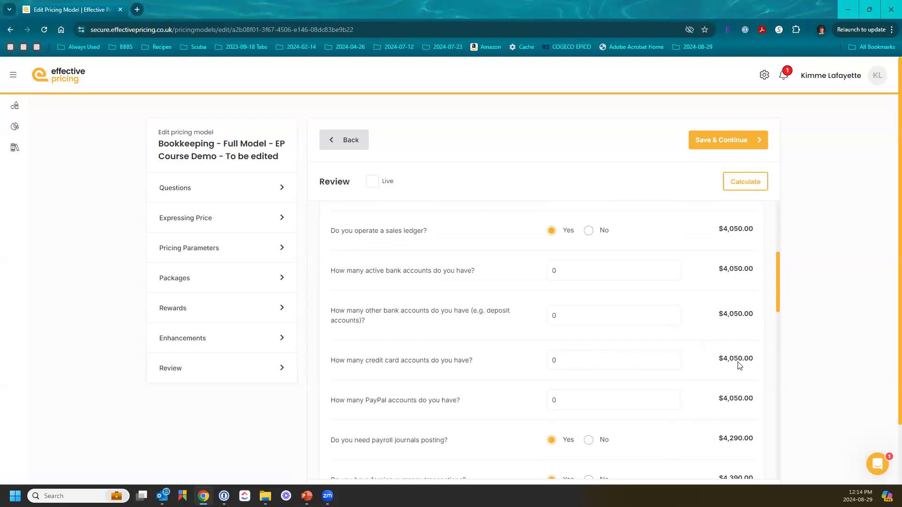
left_click(650, 361)
key("BackSpace")
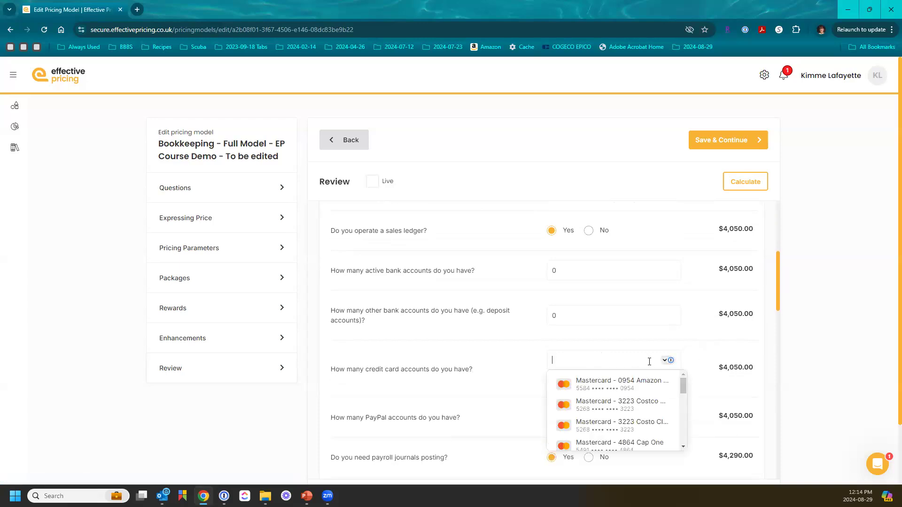
type("3")
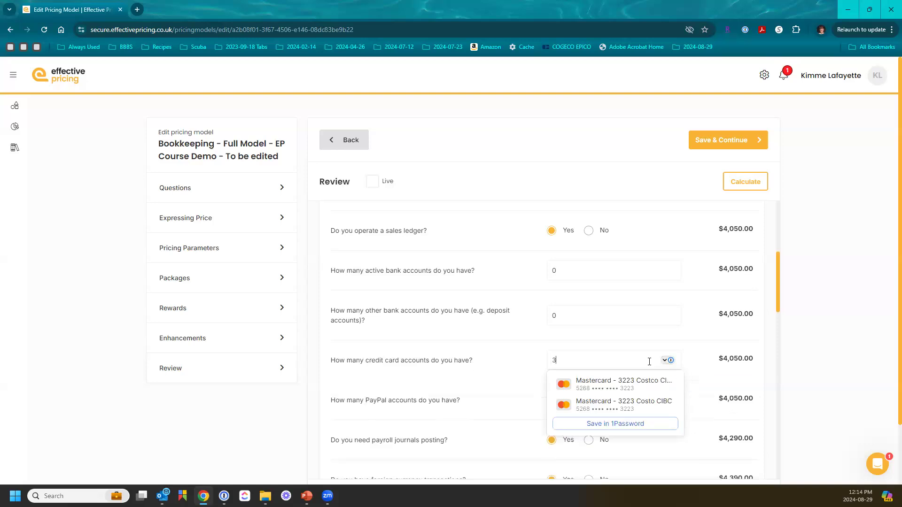
key("BackSpace")
type("2")
key("Tab")
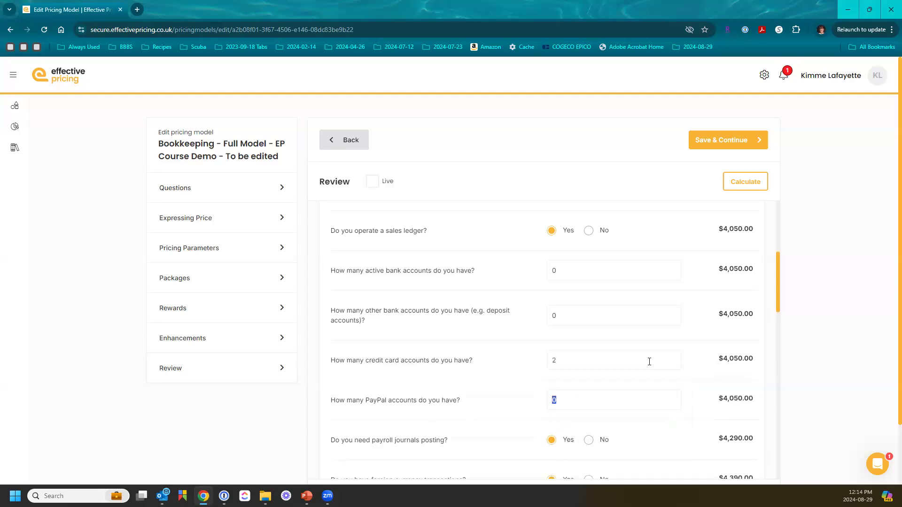
Step: Recalculate the review and check the running total at the "Do you want us to reconciled your cc" question
left_click(751, 186)
scroll(729, 359, "down", 2)
scroll(729, 359, "down", 10)
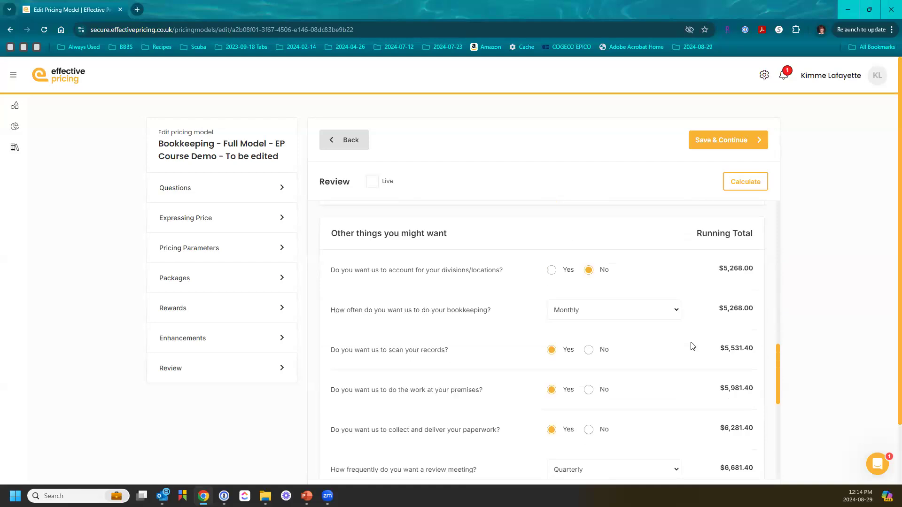
scroll(692, 346, "down", 3)
scroll(692, 346, "up", 4)
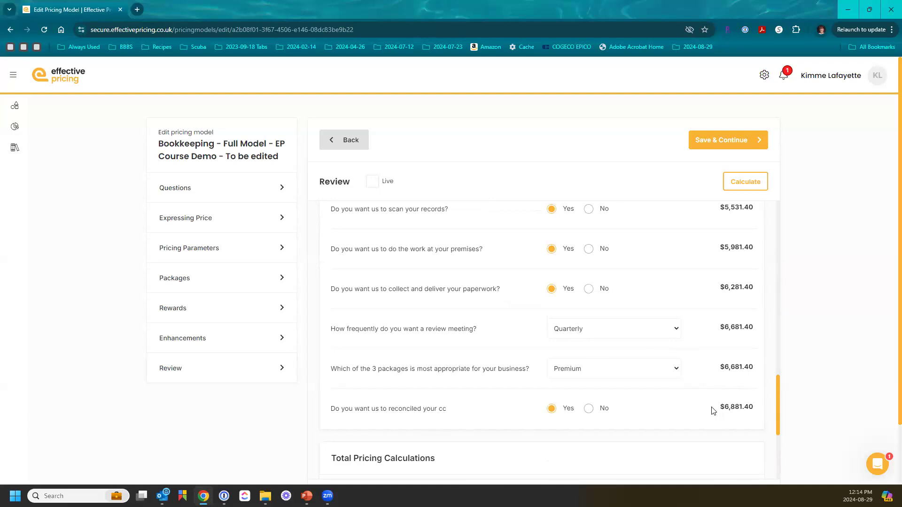
scroll(710, 411, "up", 8)
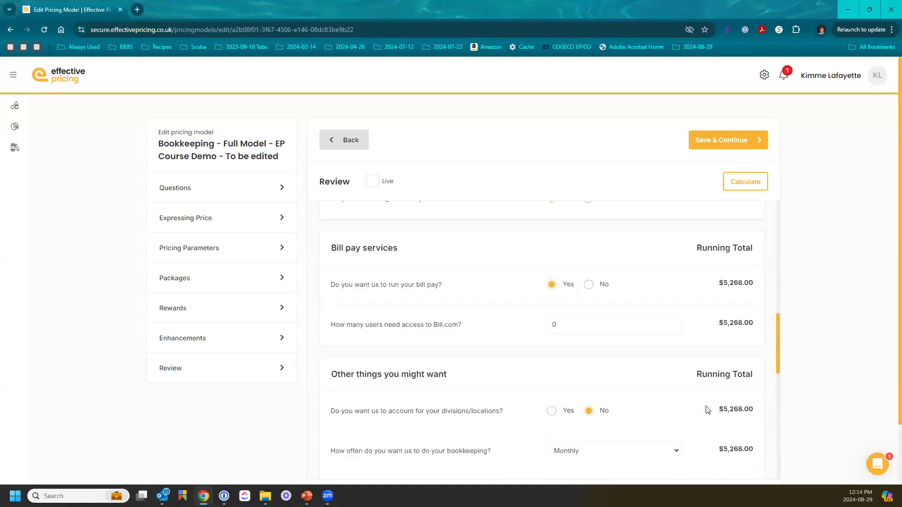
Step: Review the running totals from the bill pay questions back up to the sales invoices question
scroll(708, 411, "up", 4)
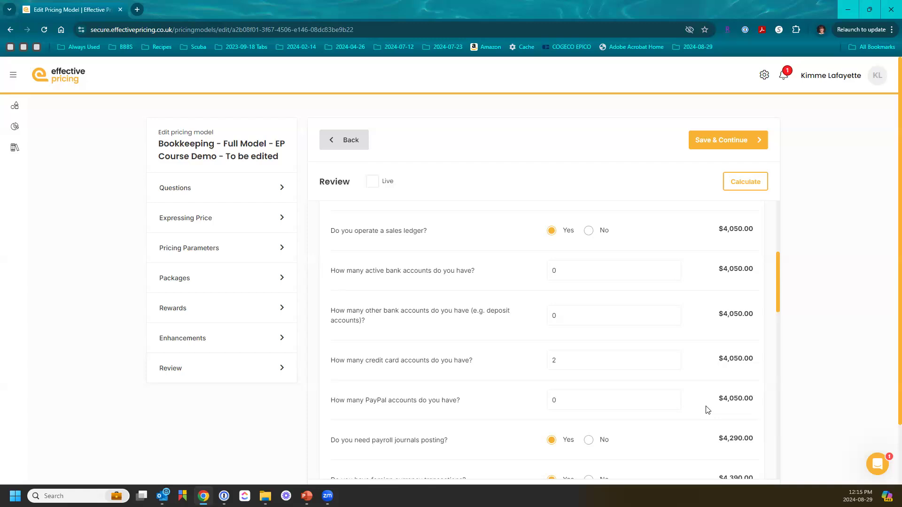
scroll(708, 410, "up", 3)
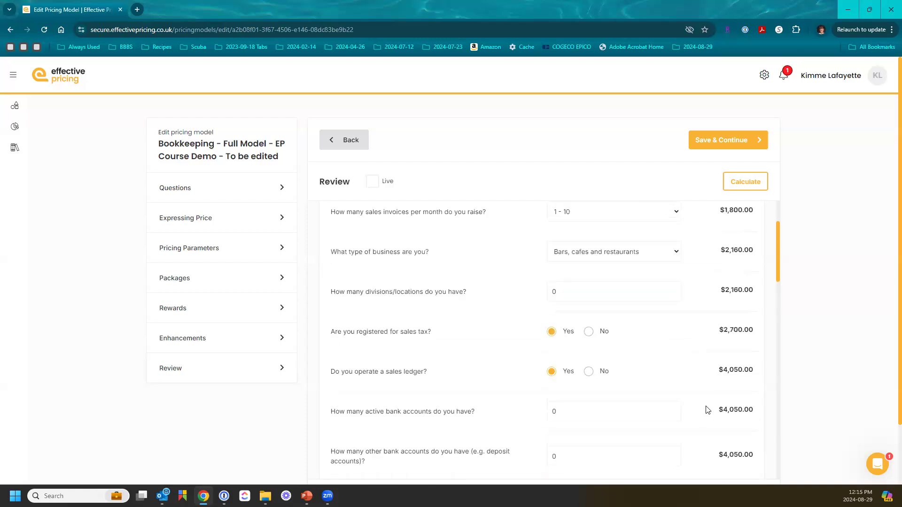
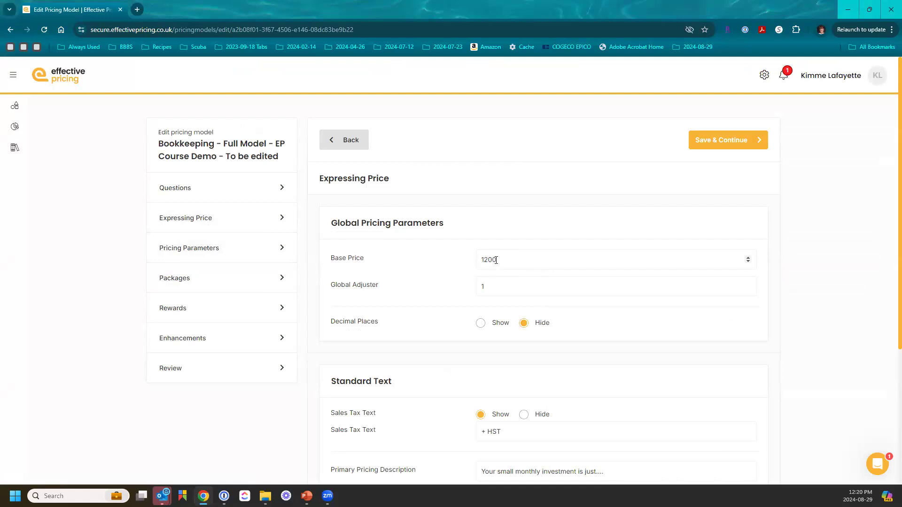
Step: Try hiding the Sales Tax Text in the Expressing Price standard text, and set it back to Show
scroll(446, 256, "down", 4)
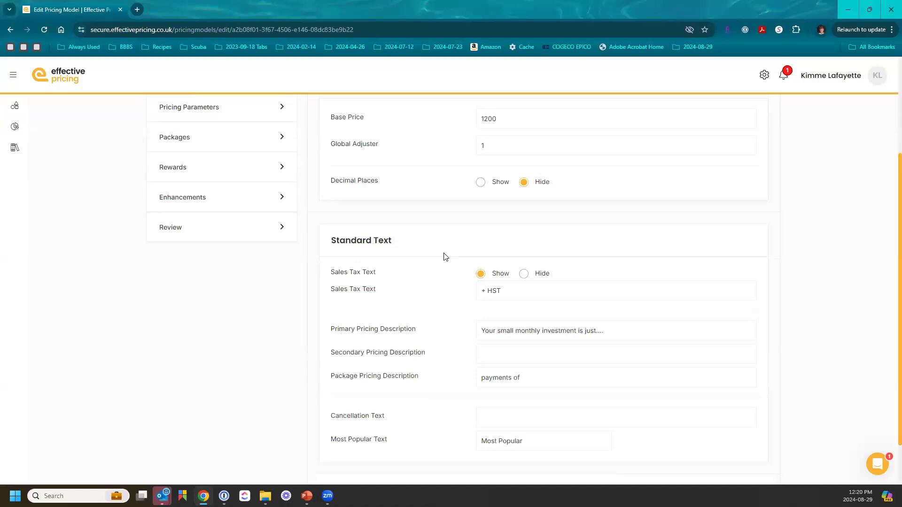
scroll(445, 256, "down", 1)
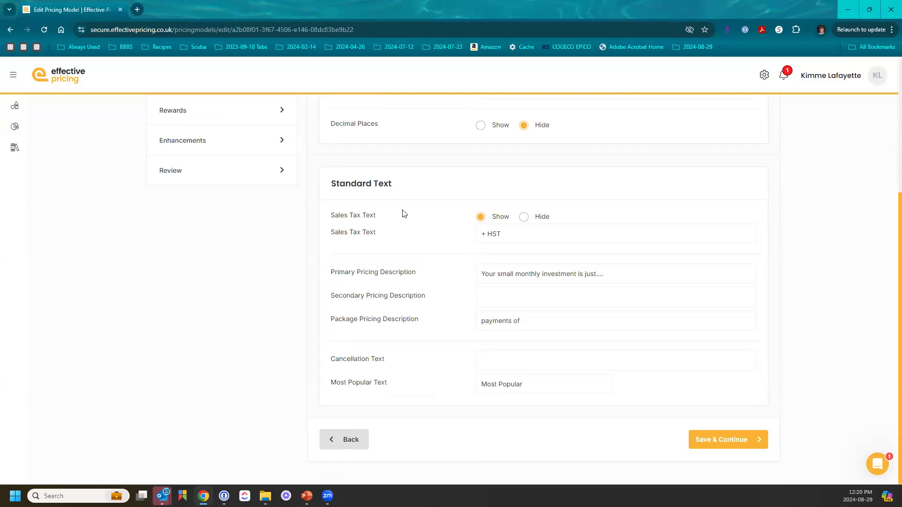
left_click(523, 217)
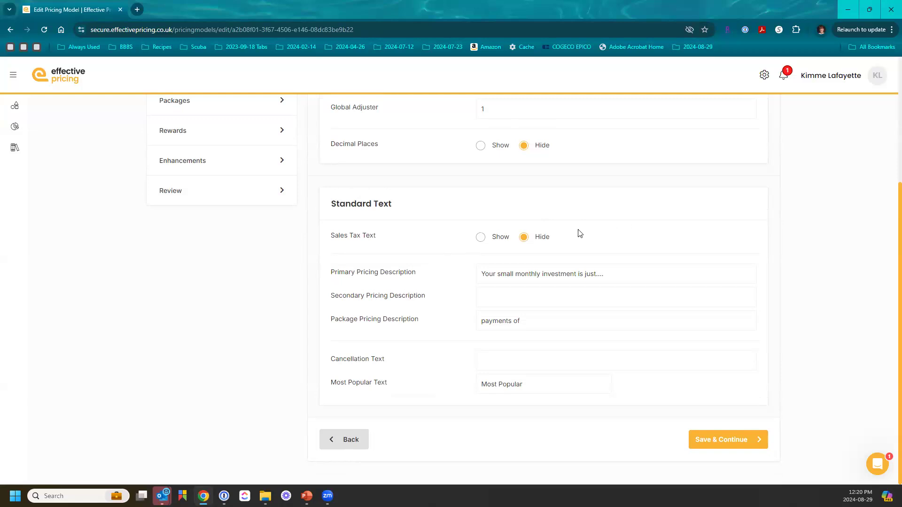
scroll(550, 208, "up", 1)
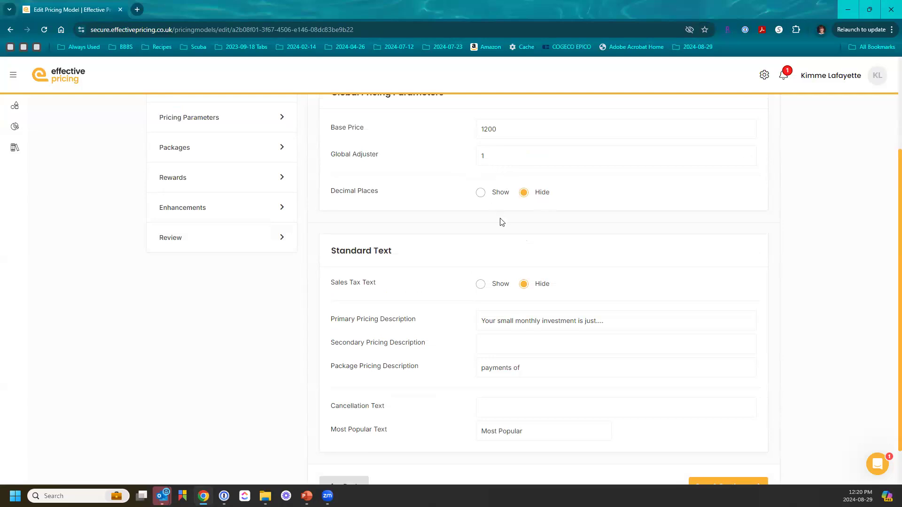
scroll(512, 243, "down", 1)
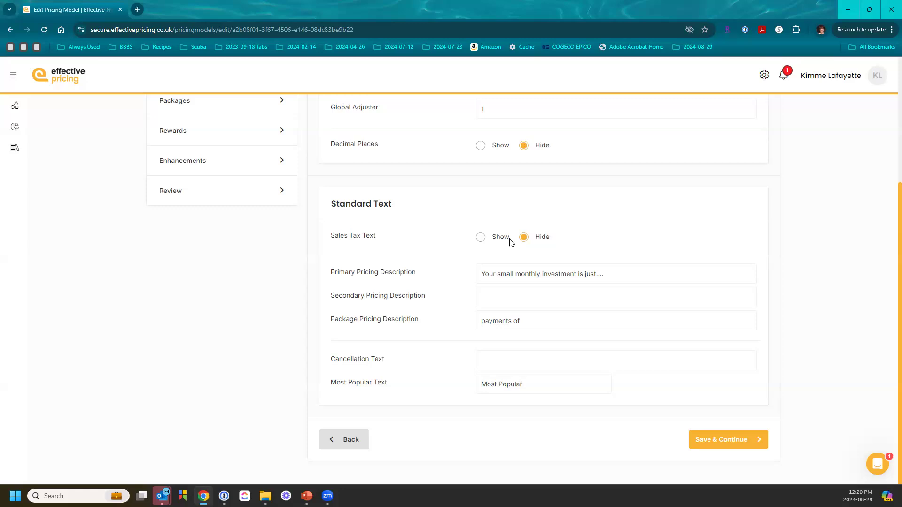
left_click(480, 238)
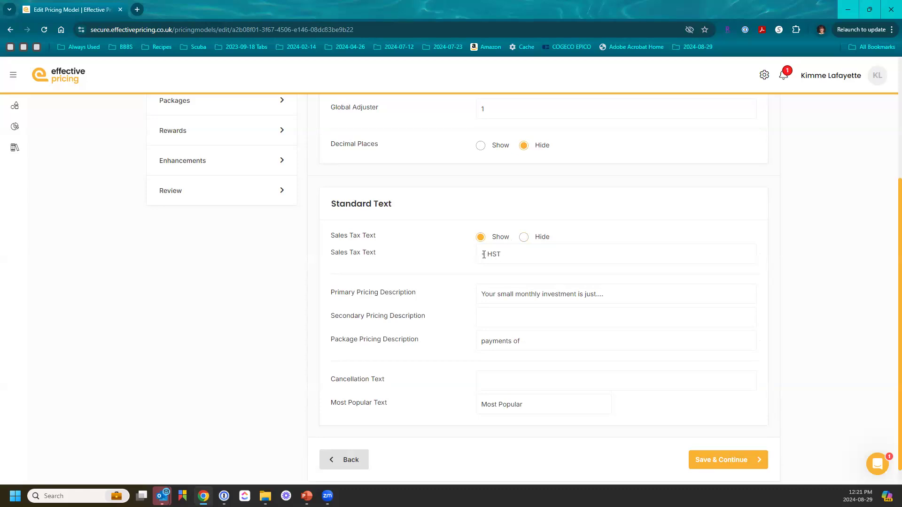
Step: Enter "This is tax deductible!!!" as the Secondary Pricing Description
scroll(484, 254, "down", 1)
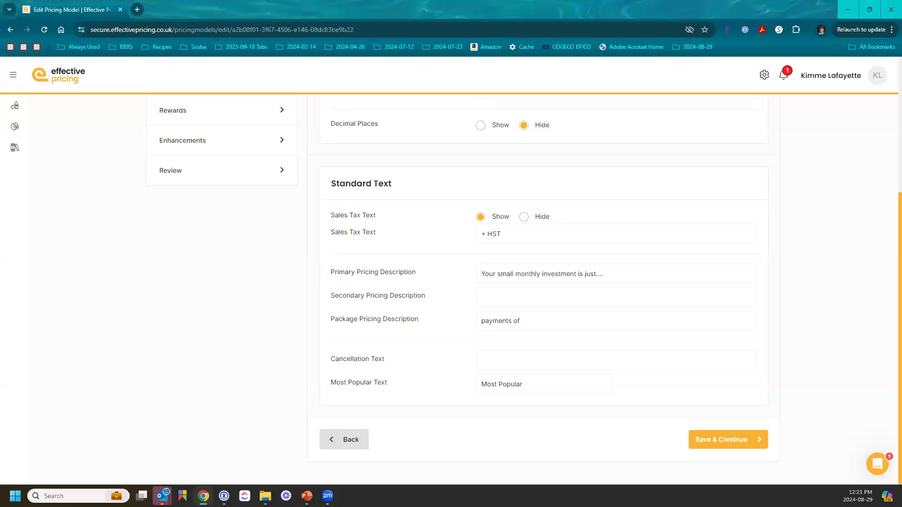
left_click(619, 275)
type("That")
type("s tax ded")
type("uctible")
type("!!!")
Step: Enter "You have 30 days to request refund" as the Cancellation Text
left_click_drag(334, 319, 423, 323)
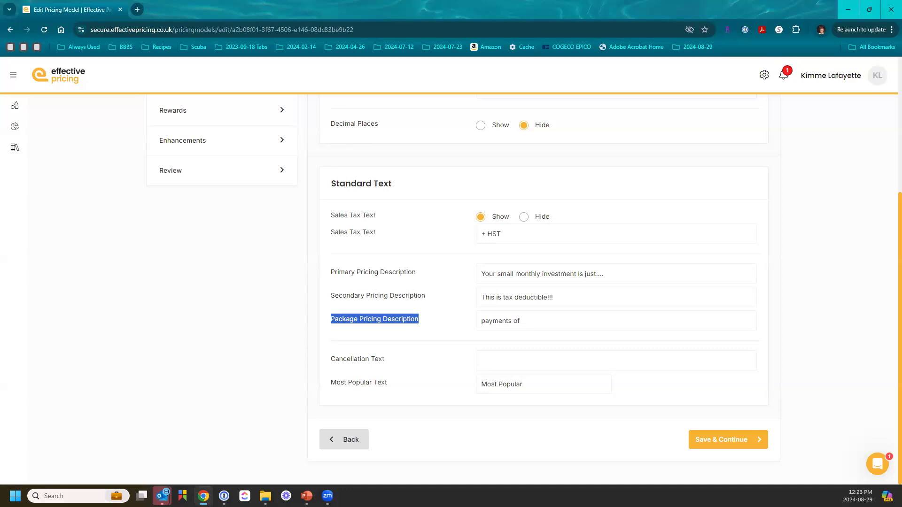
left_click(604, 356)
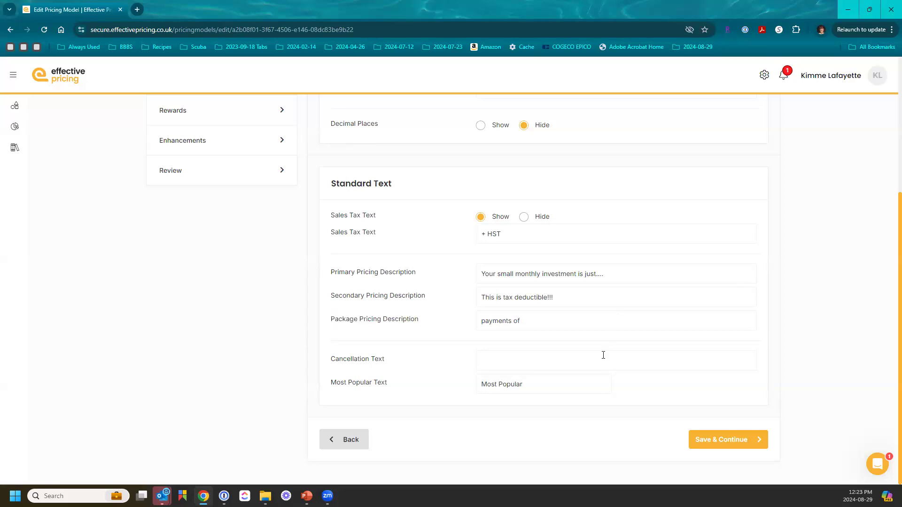
scroll(603, 356, "up", 1)
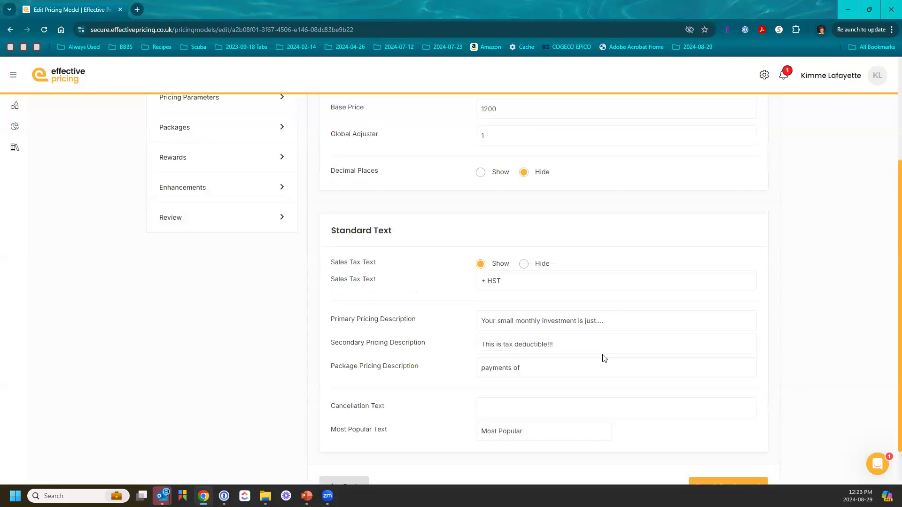
scroll(605, 358, "down", 1)
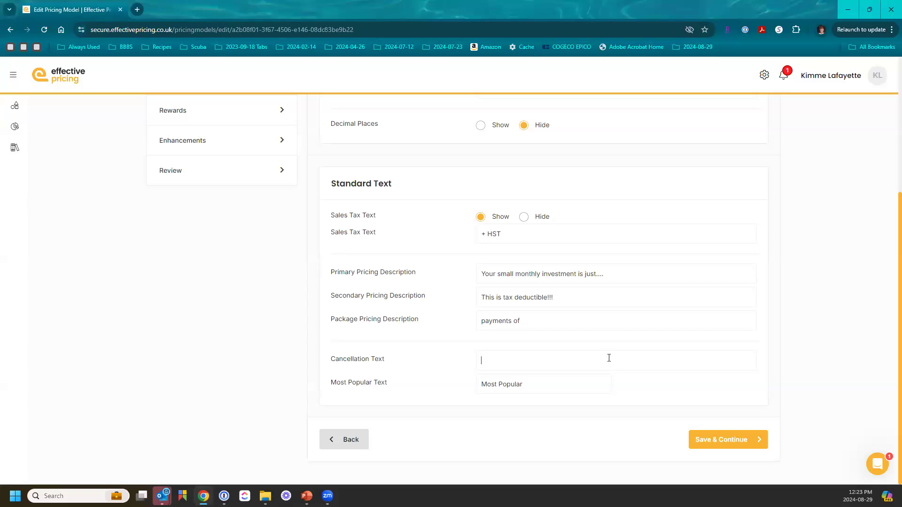
type("You have 30 days to request refu")
key("BackSpace")
key("BackSpace")
key("BackSpace")
type("nd")
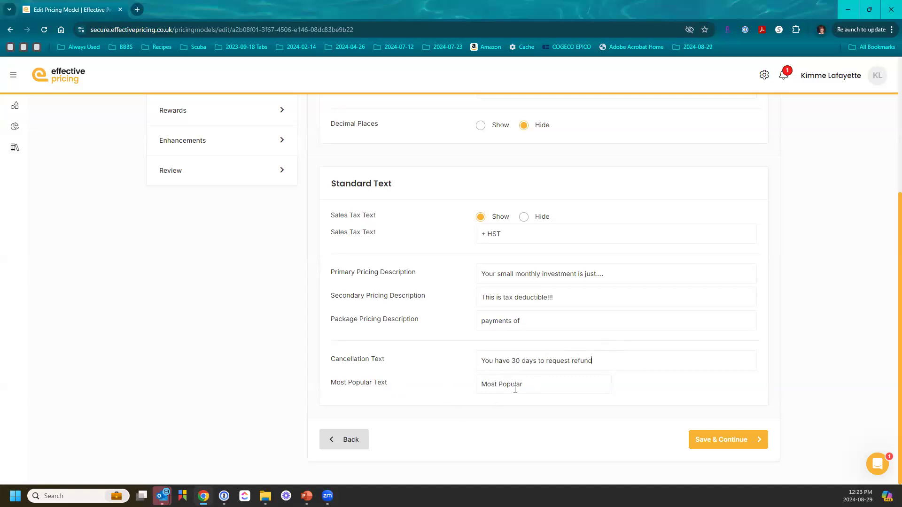
Step: Re-enter "Most Popular" as the Most Popular Text and save the Expressing Price settings
double_click(492, 384)
key("BackSpace")
type("Most Popular")
left_click(717, 439)
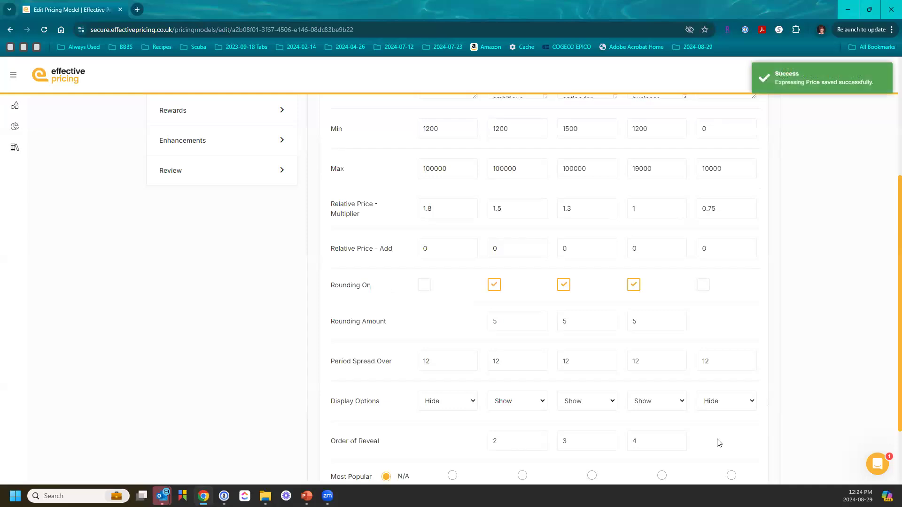
Step: Mark the Premium package as Most Popular in the Pricing Parameters and save them
scroll(413, 282, "up", 2)
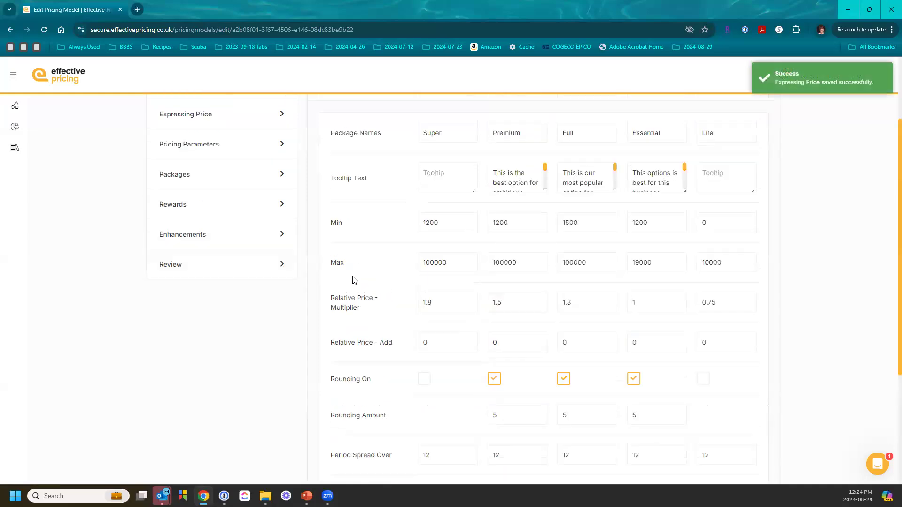
scroll(359, 280, "up", 2)
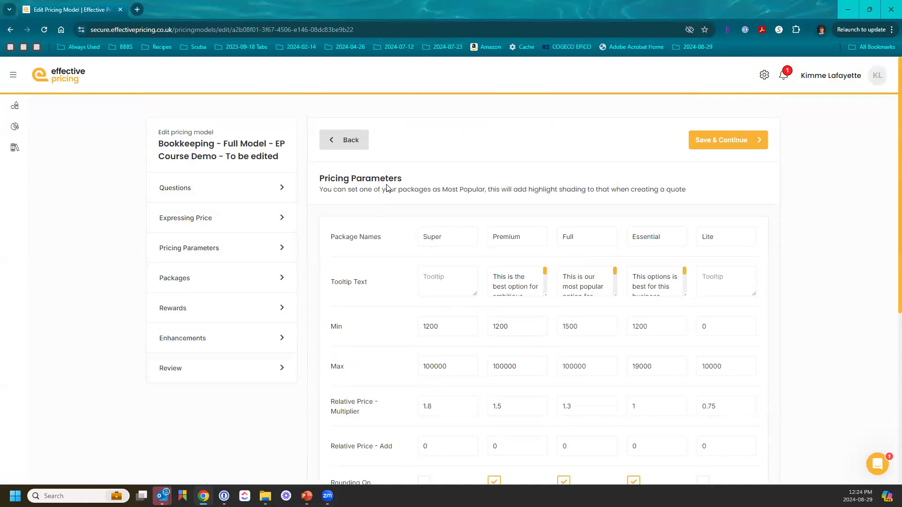
scroll(387, 188, "down", 6)
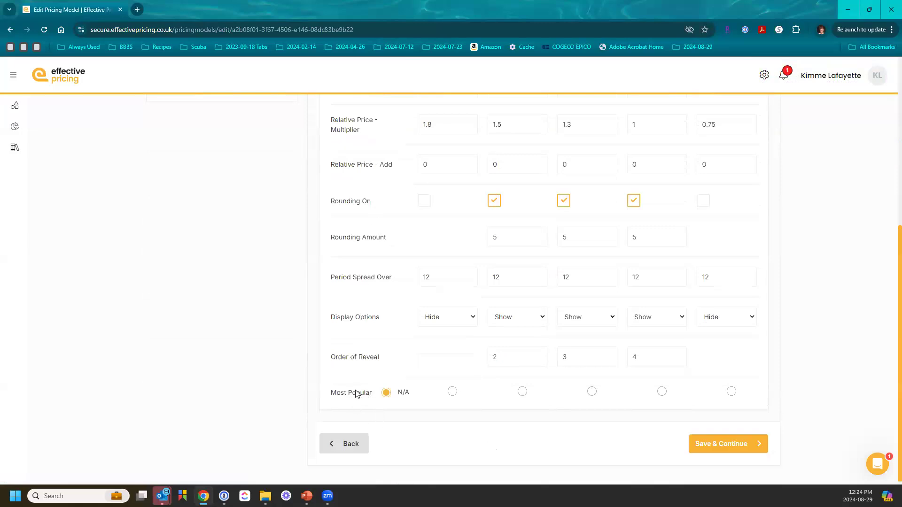
left_click_drag(331, 394, 373, 400)
scroll(514, 387, "up", 4)
scroll(515, 387, "up", 2)
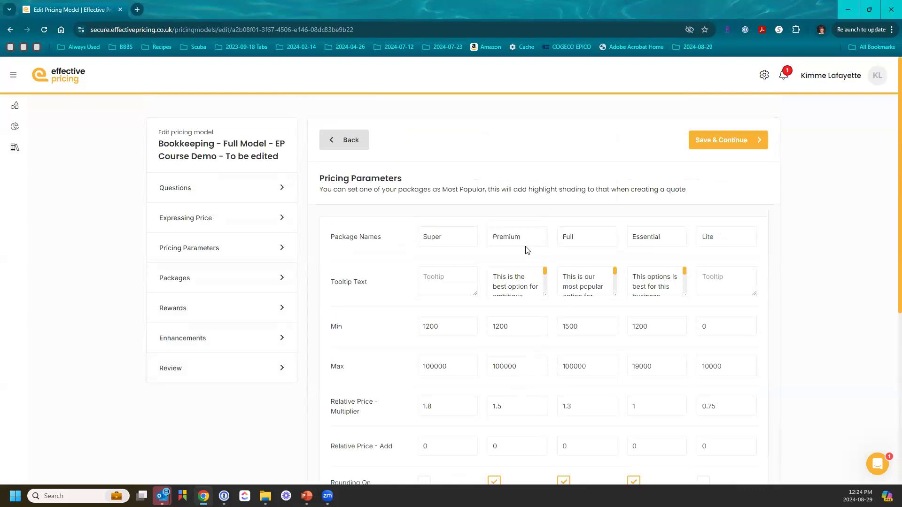
scroll(527, 251, "down", 6)
left_click(522, 391)
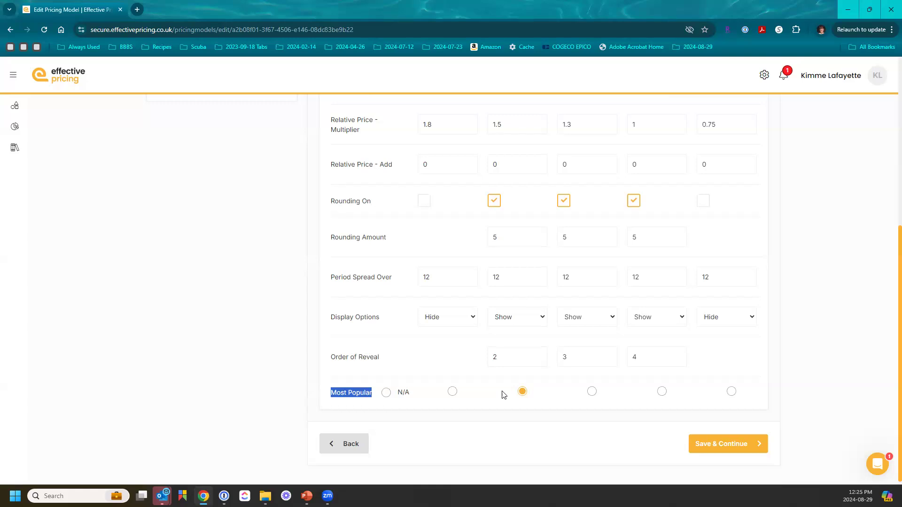
left_click(711, 444)
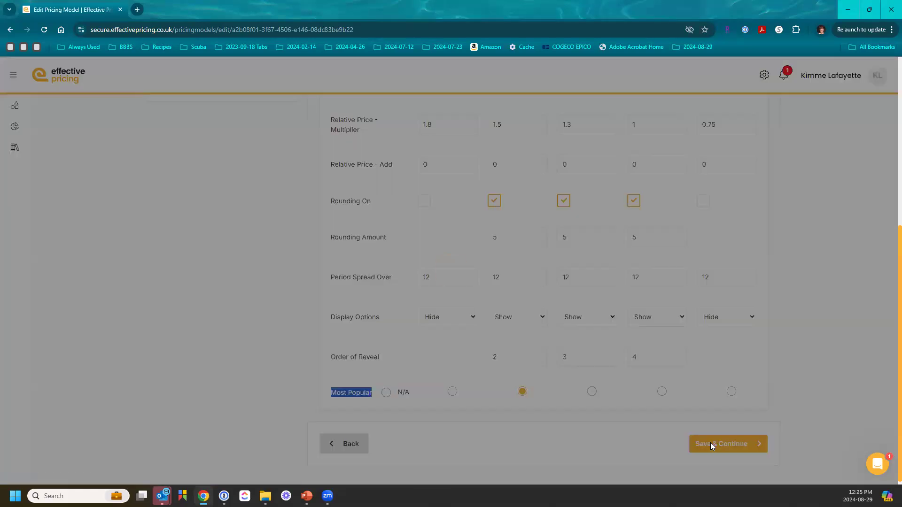
Step: Start a quote from the "Bookkeeping - Full Model - EP Course Demo - For Quoting" model and choose an existing client
scroll(540, 355, "up", 7)
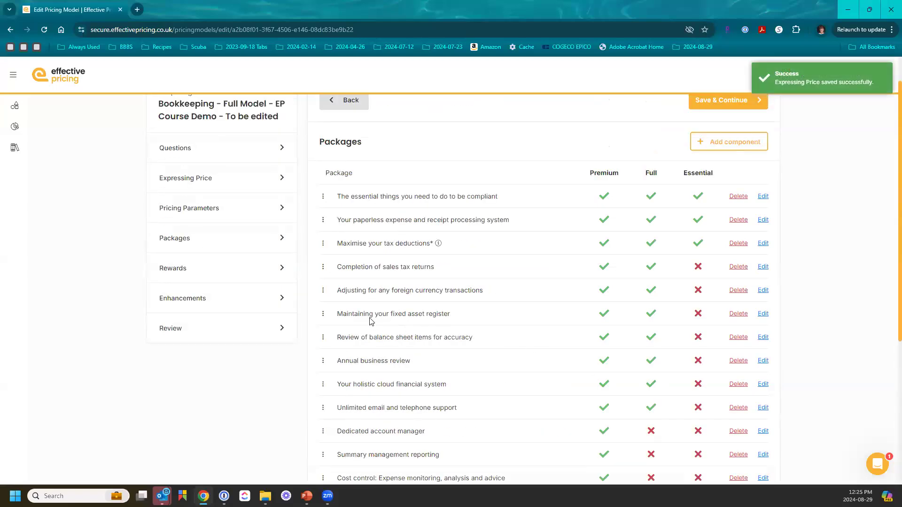
scroll(371, 322, "up", 1)
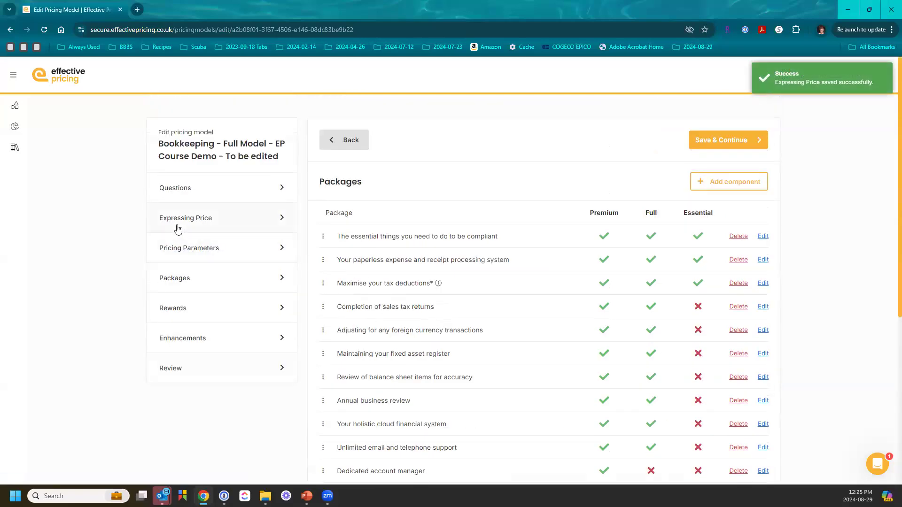
left_click(14, 149)
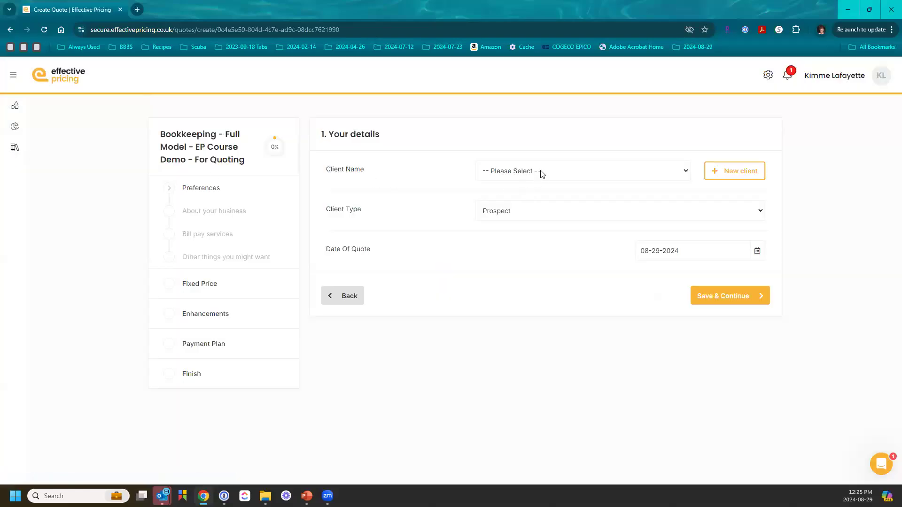
left_click(542, 173)
left_click(536, 195)
left_click(738, 175)
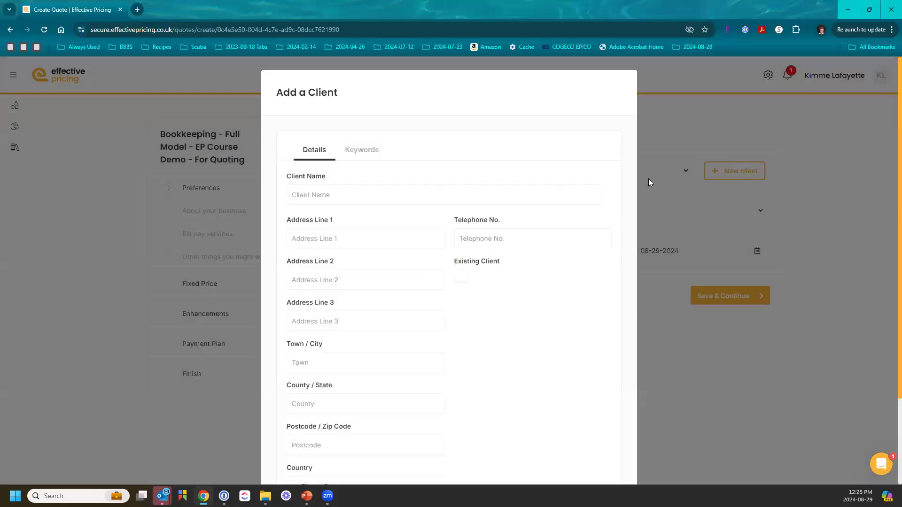
scroll(543, 372, "down", 2)
left_click(302, 447)
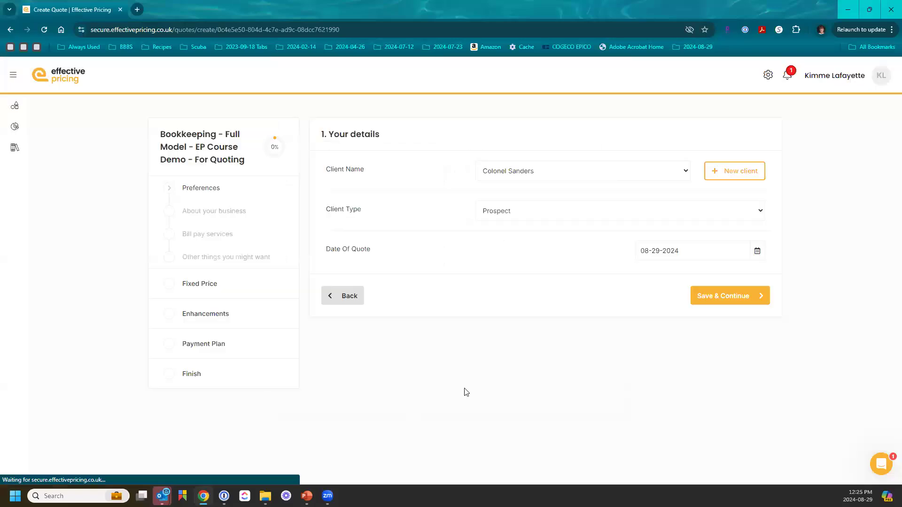
Step: Save the quote's client details and the default answers in the About your business, Bill pay services and Other things you might want sections
left_click(726, 297)
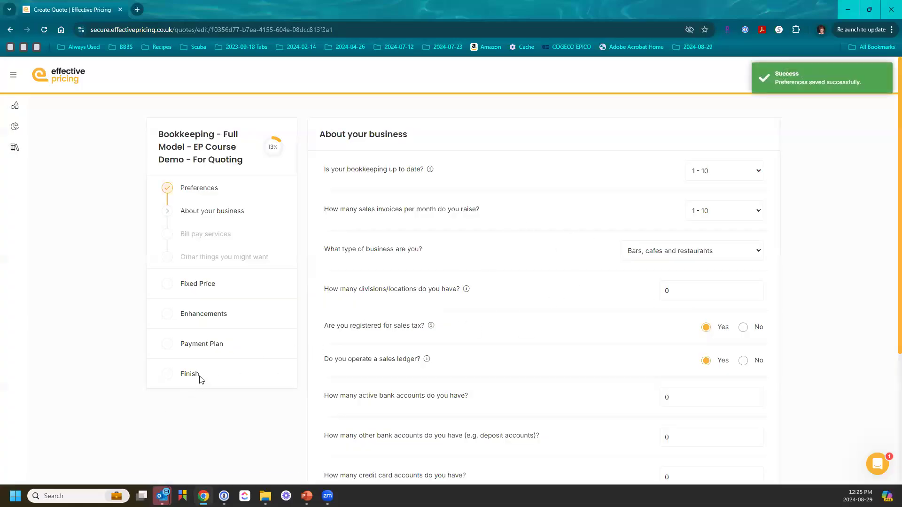
scroll(470, 380, "down", 4)
left_click(725, 437)
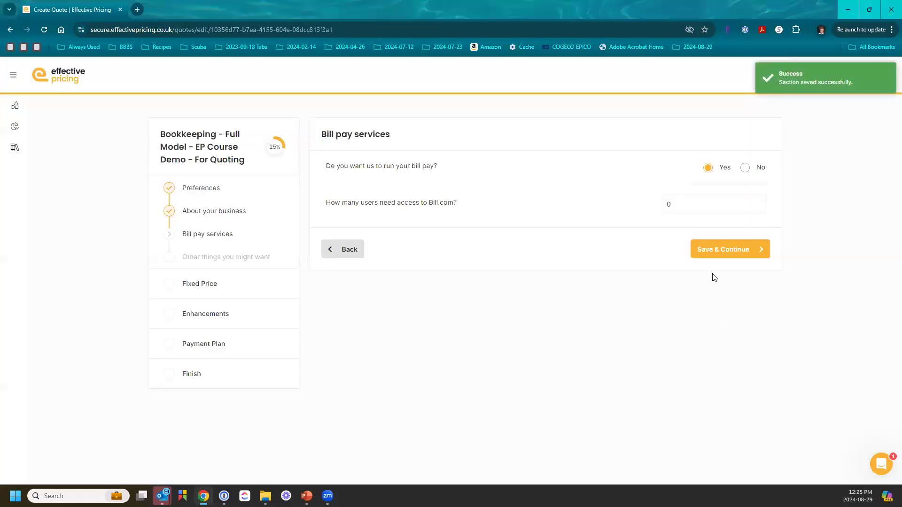
left_click(718, 249)
left_click(724, 429)
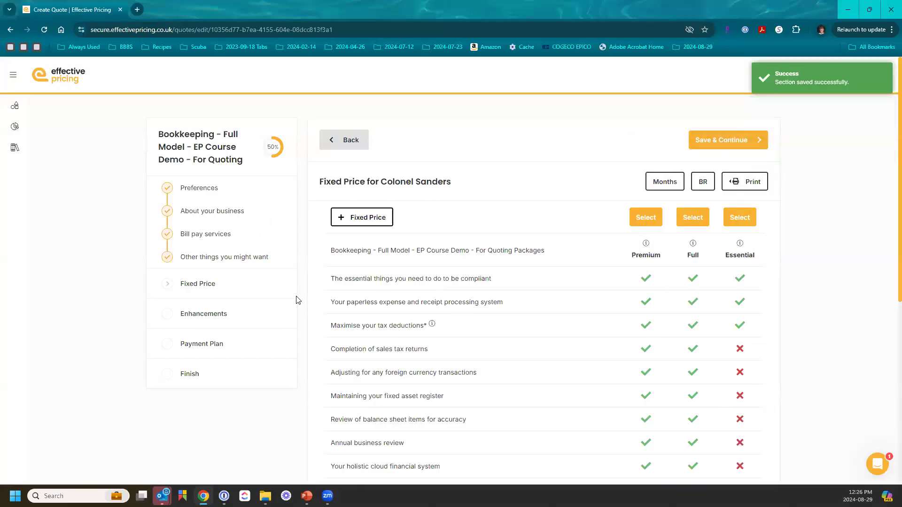
Step: Show the fixed prices for the quote's packages and examine the pricing description and the package comparison
left_click(377, 221)
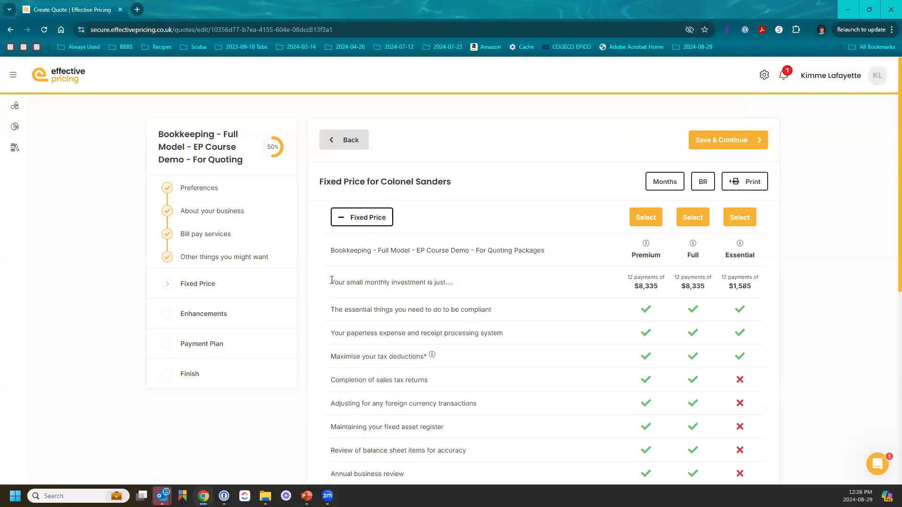
left_click_drag(332, 281, 460, 288)
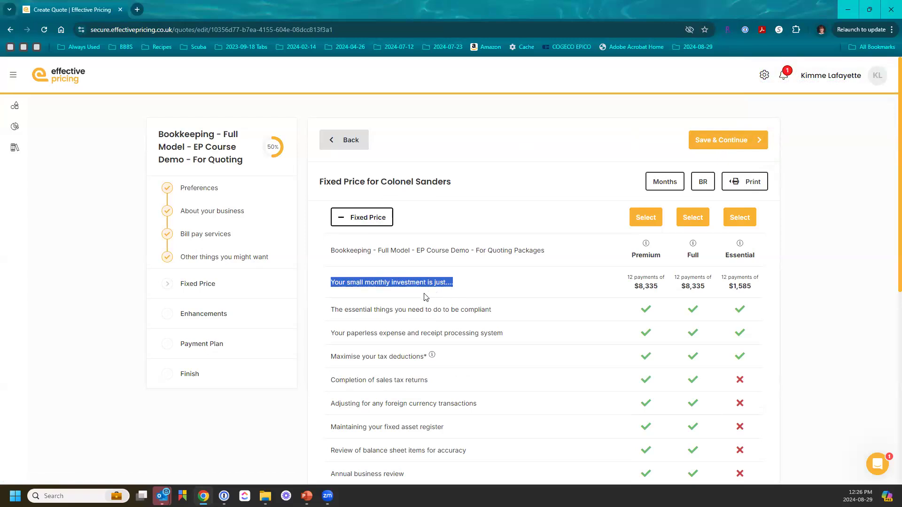
left_click(359, 296)
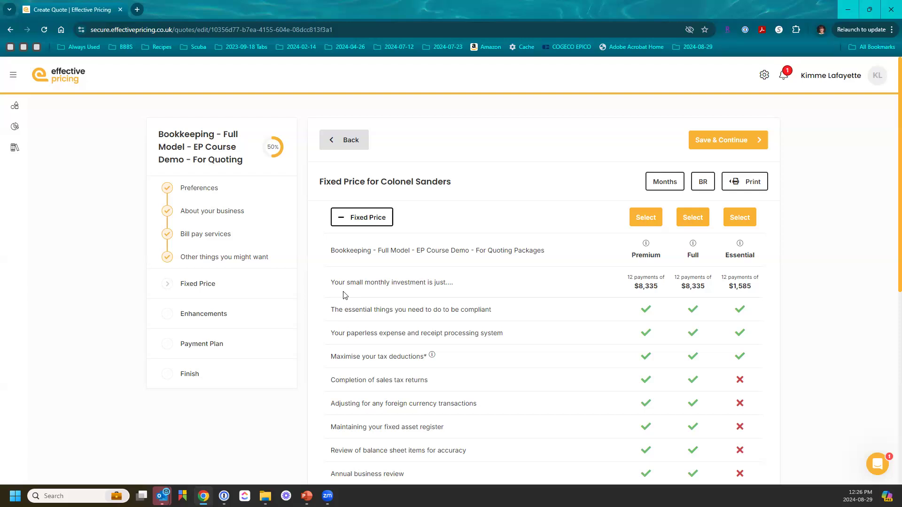
scroll(344, 296, "down", 8)
scroll(344, 291, "up", 3)
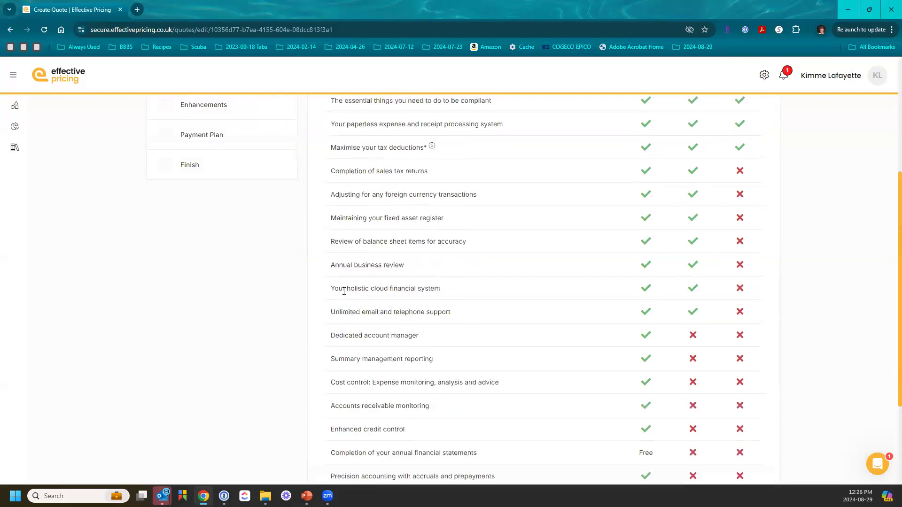
scroll(344, 292, "up", 5)
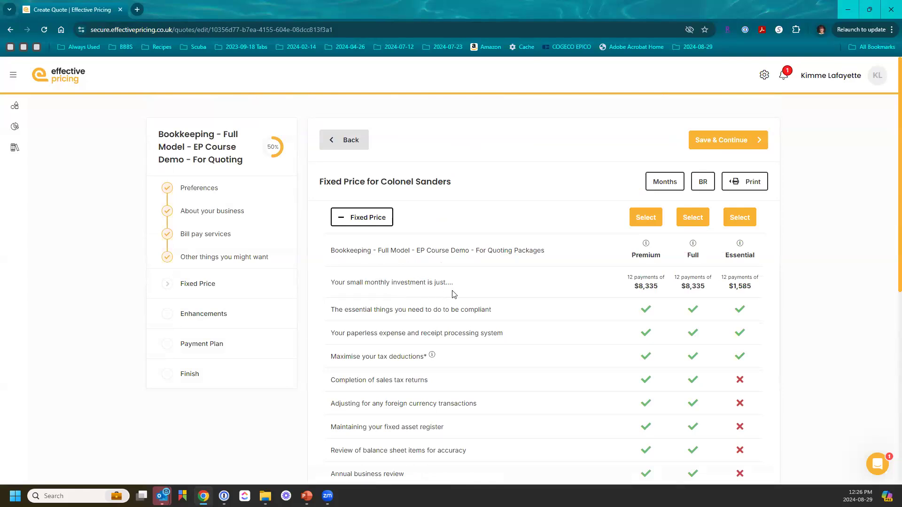
Step: Examine the payment wording and package comparison, then select the Premium package and save the choice
left_click_drag(634, 278, 670, 278)
scroll(586, 291, "down", 3)
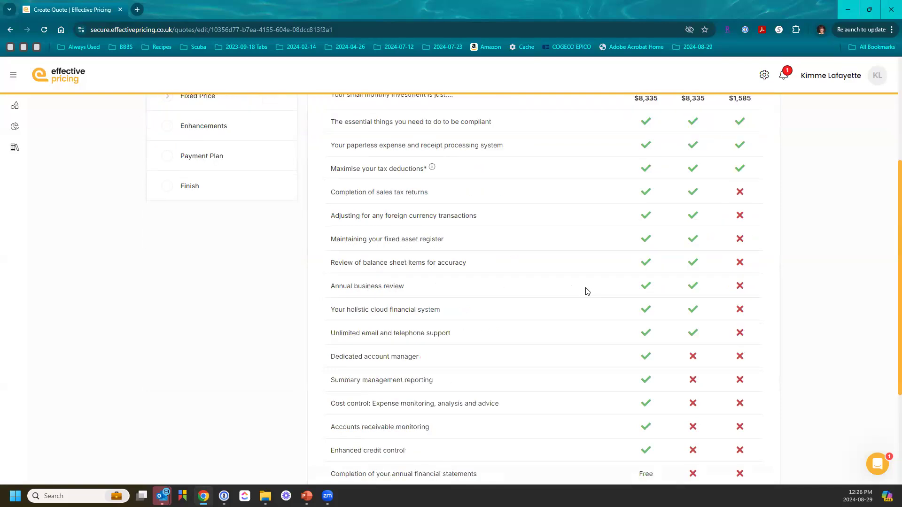
scroll(586, 291, "up", 5)
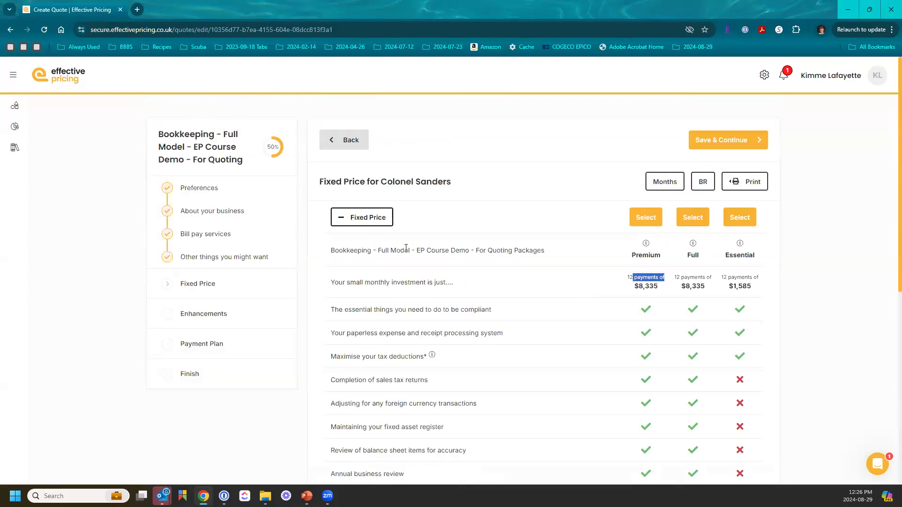
left_click(724, 145)
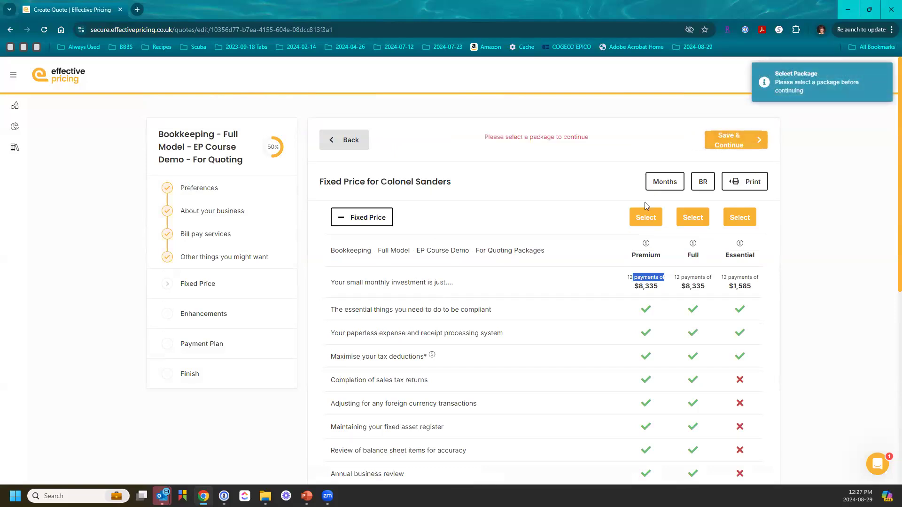
left_click(644, 216)
left_click(720, 139)
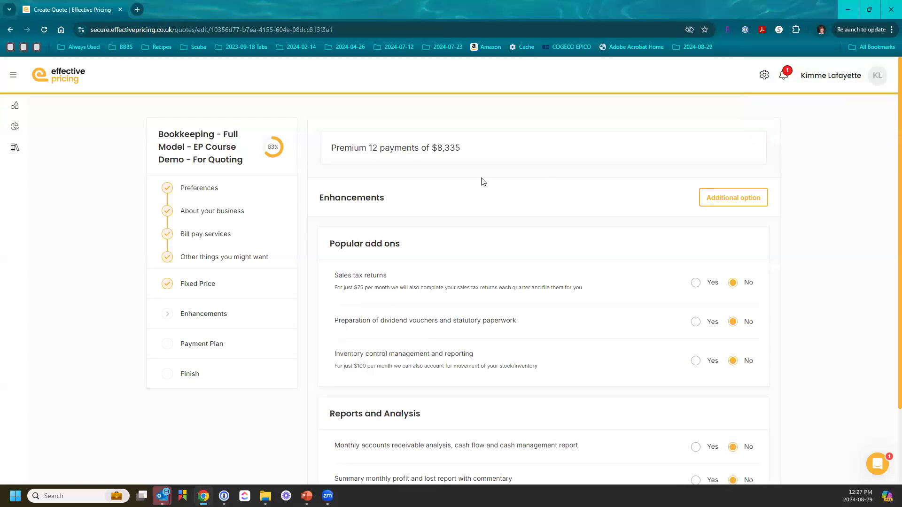
Step: Open the "Bookkeeping - Full Model - EP Course Demo - To be edited" pricing model for editing and save its base information
left_click(766, 76)
left_click(560, 222)
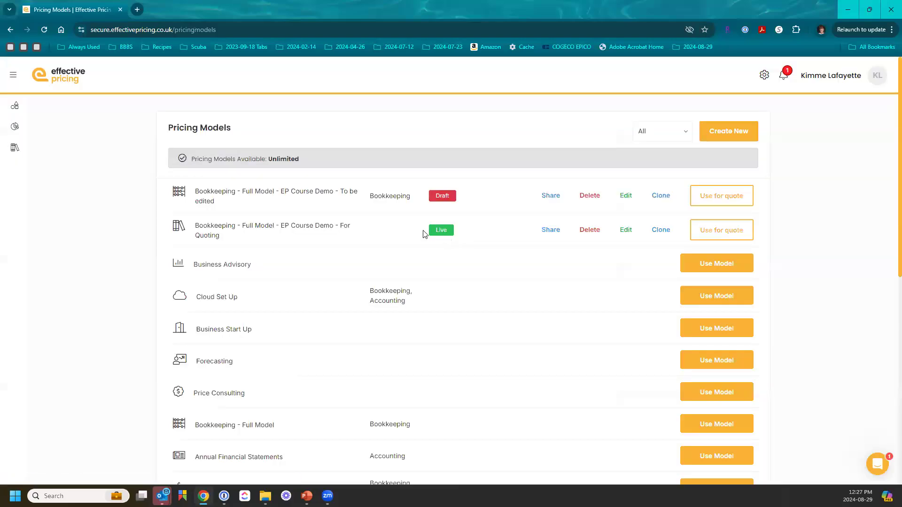
left_click(626, 196)
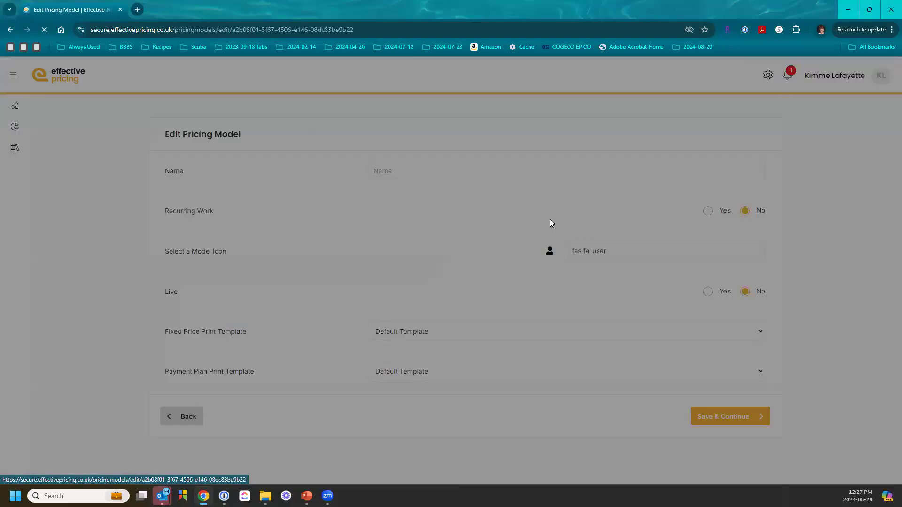
left_click(714, 468)
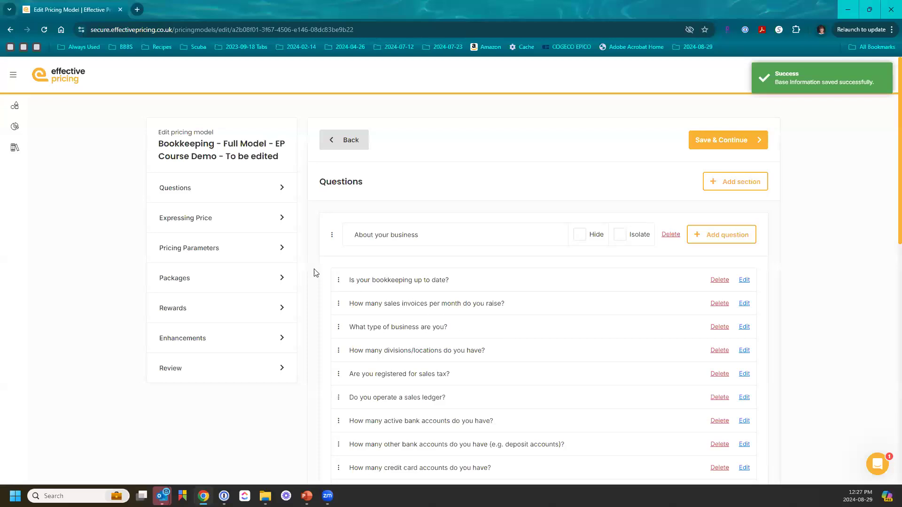
Step: Review the Standard Text settings in the model's Expressing Price section and save them
left_click(217, 227)
scroll(362, 267, "down", 3)
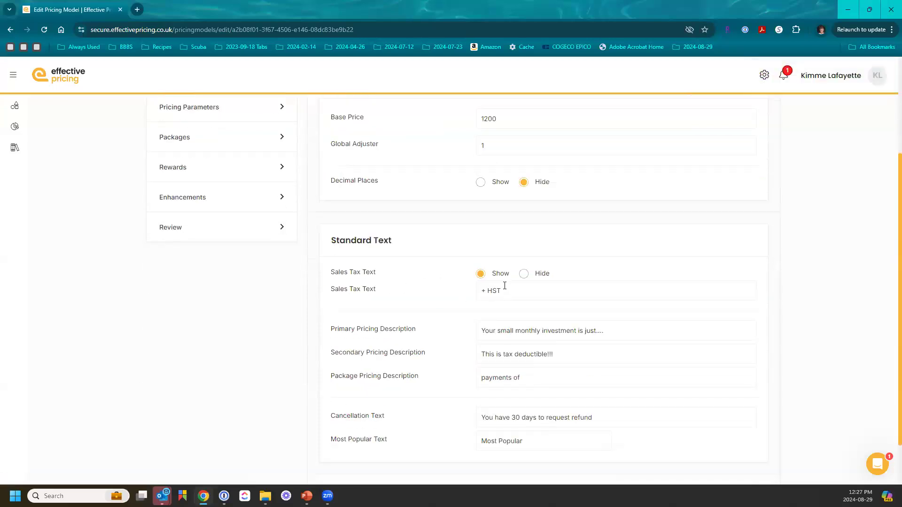
scroll(508, 288, "down", 1)
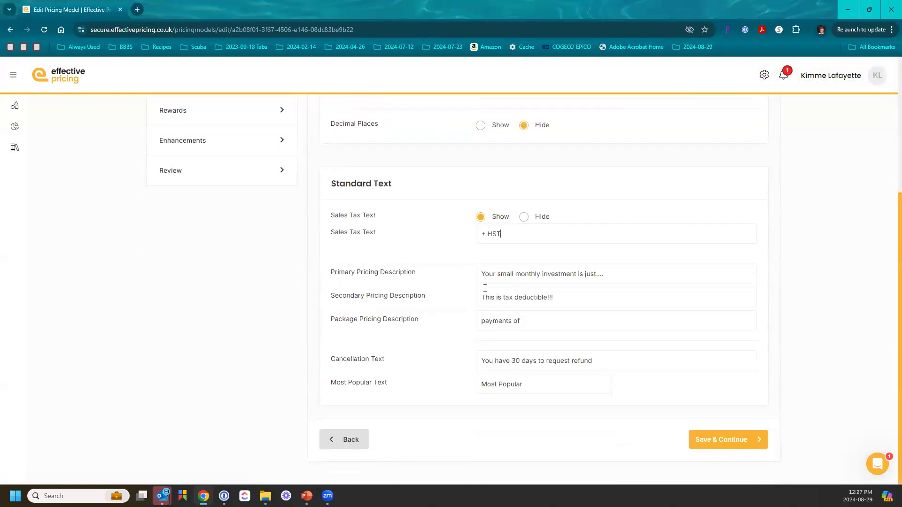
left_click(709, 440)
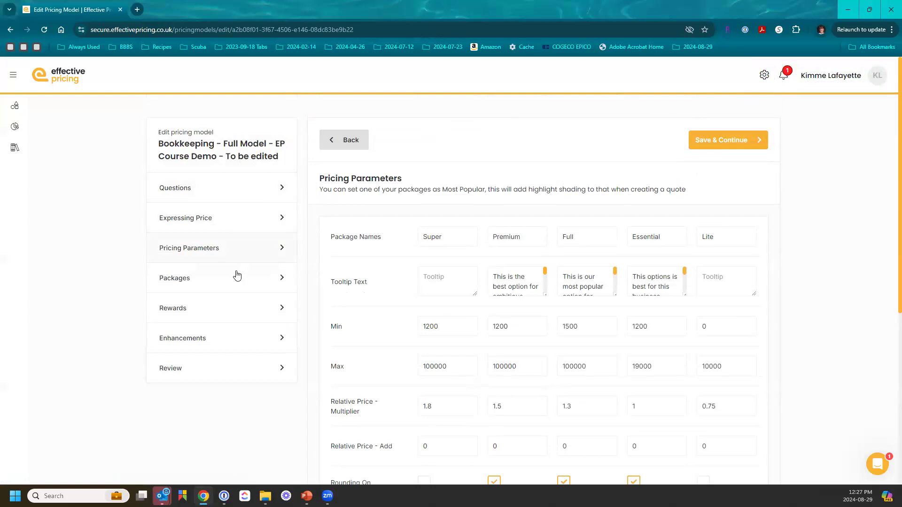
Step: Mark the pricing model as Live in its Review section and save it
left_click(223, 370)
left_click(374, 182)
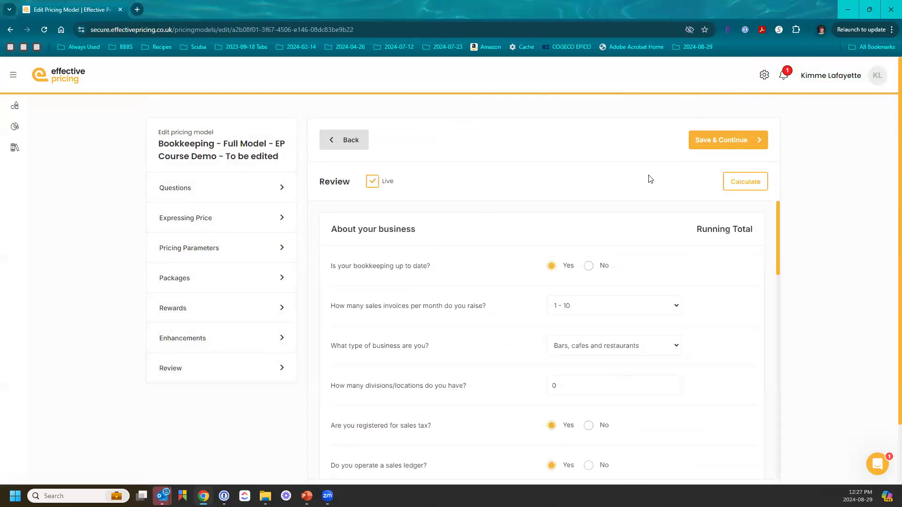
left_click(705, 141)
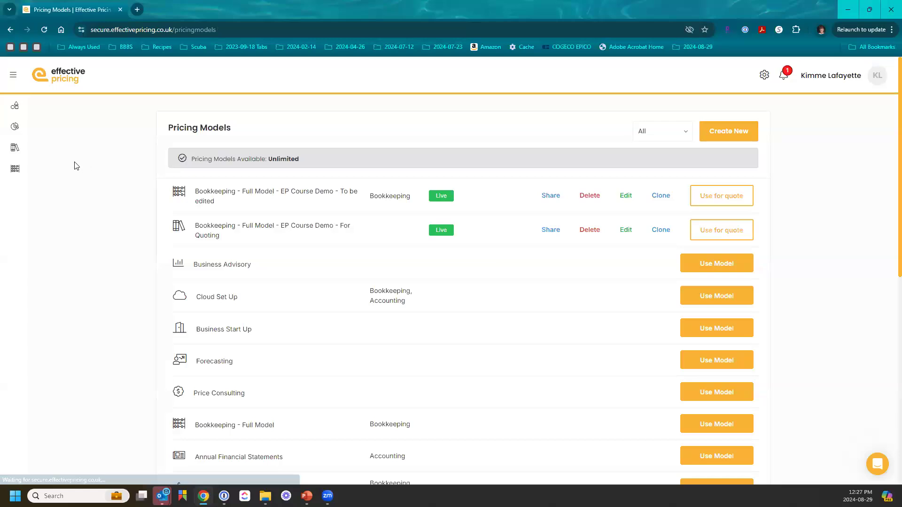
Step: Start a quote from the "To be edited" bookkeeping model, choose an existing client and save the client details
left_click(16, 170)
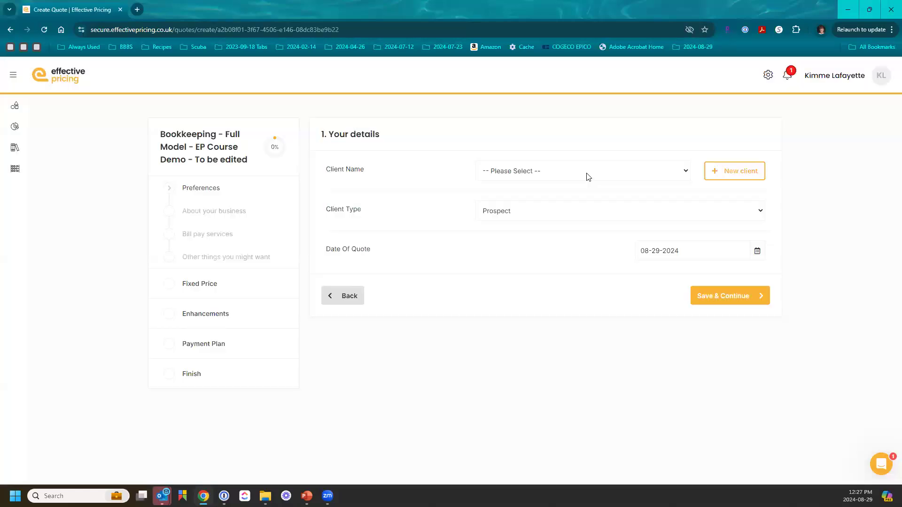
left_click(586, 174)
left_click(562, 194)
left_click(718, 297)
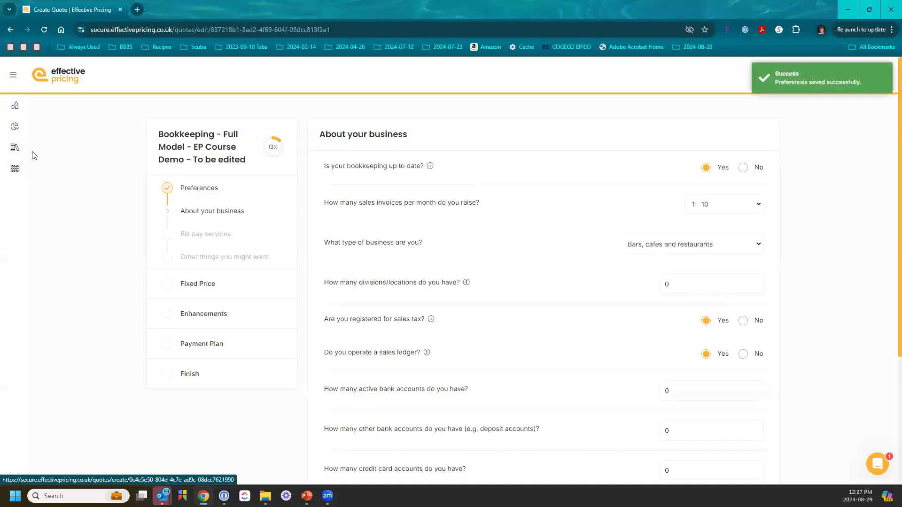
Step: Save the default answers in the quote's About your business, Bill pay services and Other things you might want sections
scroll(557, 319, "down", 4)
left_click(719, 437)
left_click(720, 249)
left_click(737, 462)
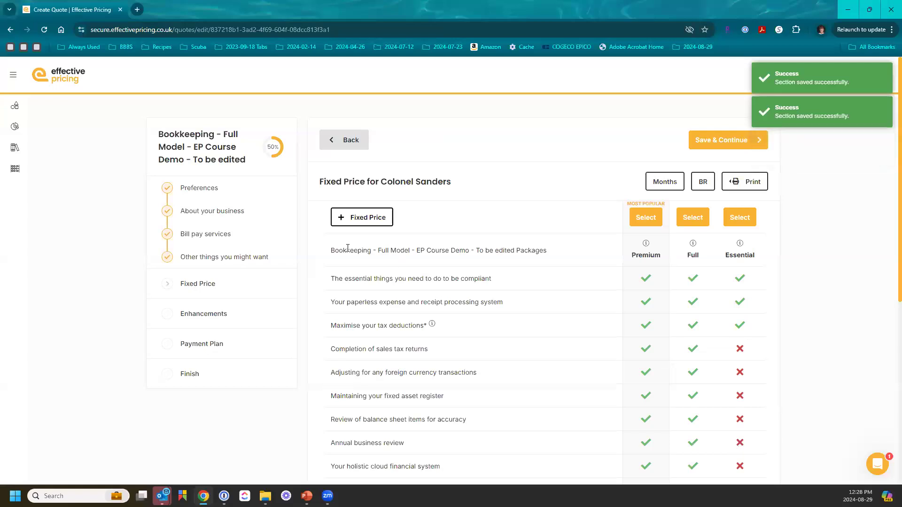
Step: Show the fixed prices and examine the secondary pricing description, the Most Popular label and the Premium package's tooltip
left_click(351, 218)
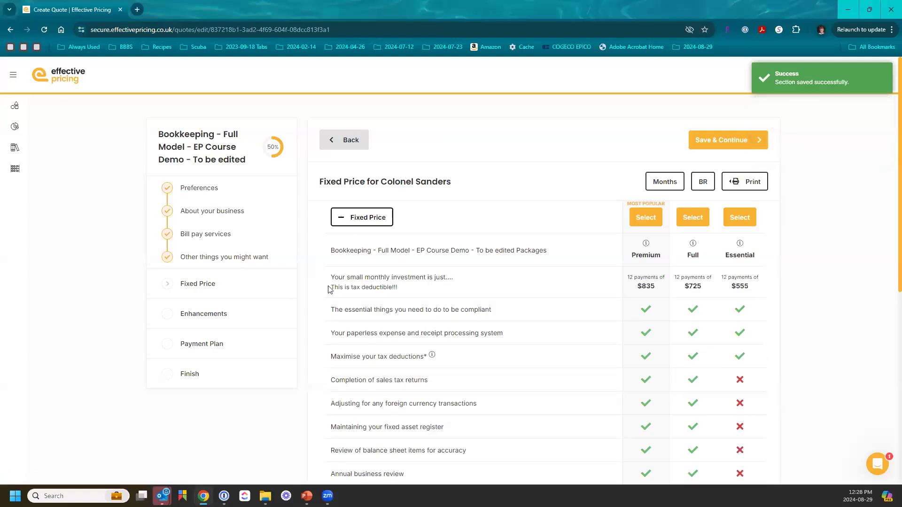
left_click_drag(330, 286, 403, 297)
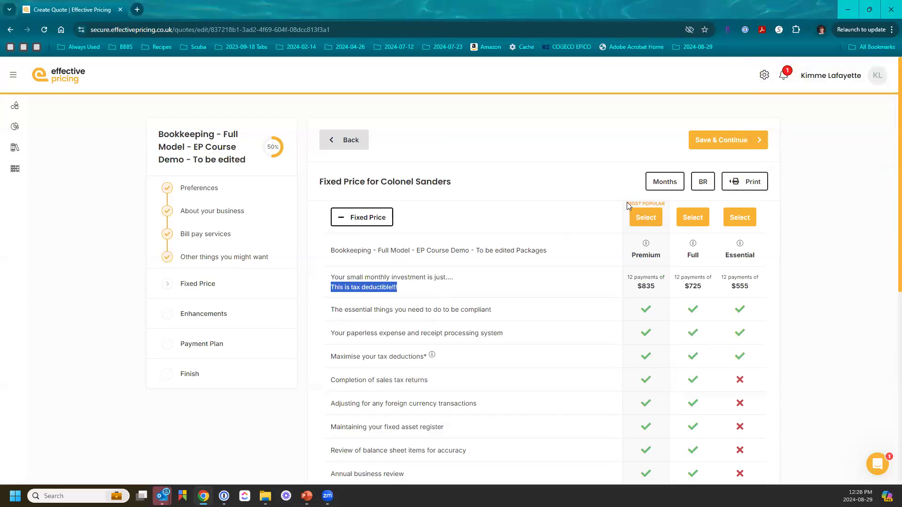
left_click_drag(626, 203, 645, 204)
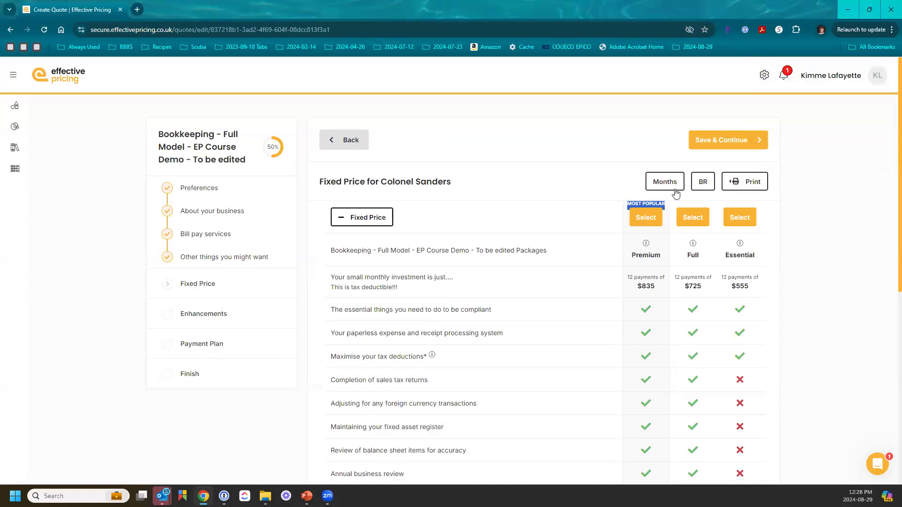
mouse_move(646, 244)
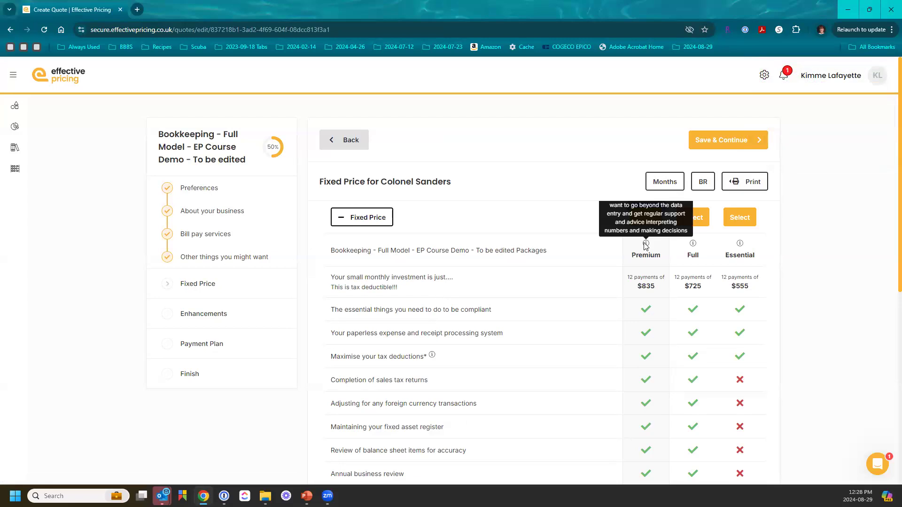
Step: Enter 1 as the number of divisions/locations in the About your business section and return to the fixed prices
left_click(202, 215)
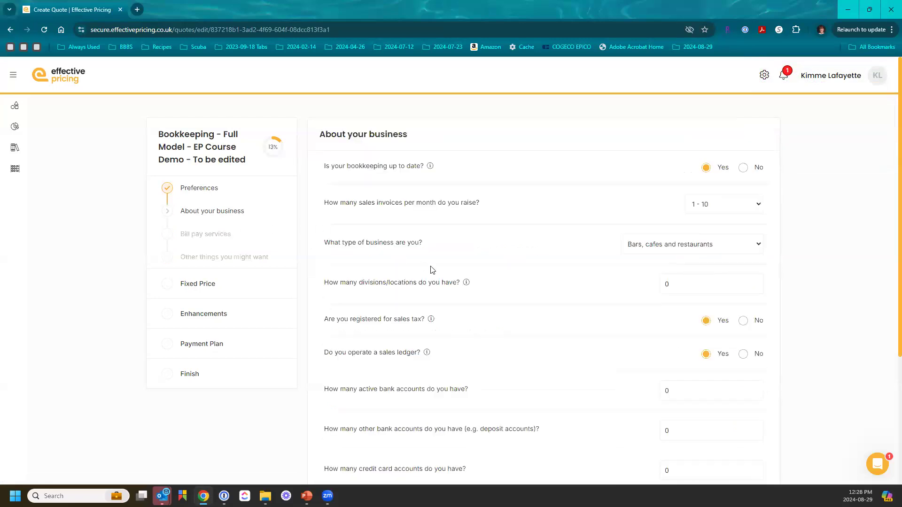
mouse_move(467, 284)
double_click(659, 284)
type("1")
left_click(210, 291)
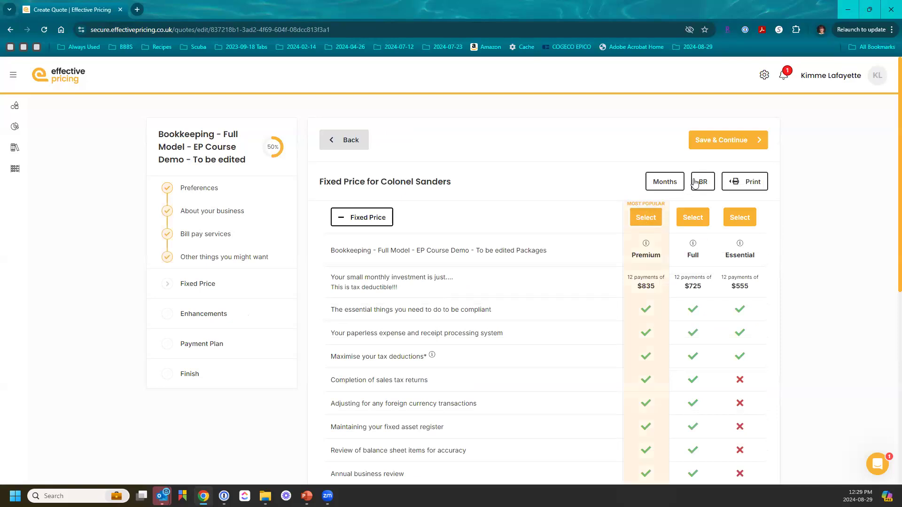
Step: Save the Premium package selection and examine the sales tax text beside its price and the available enhancements
left_click(715, 144)
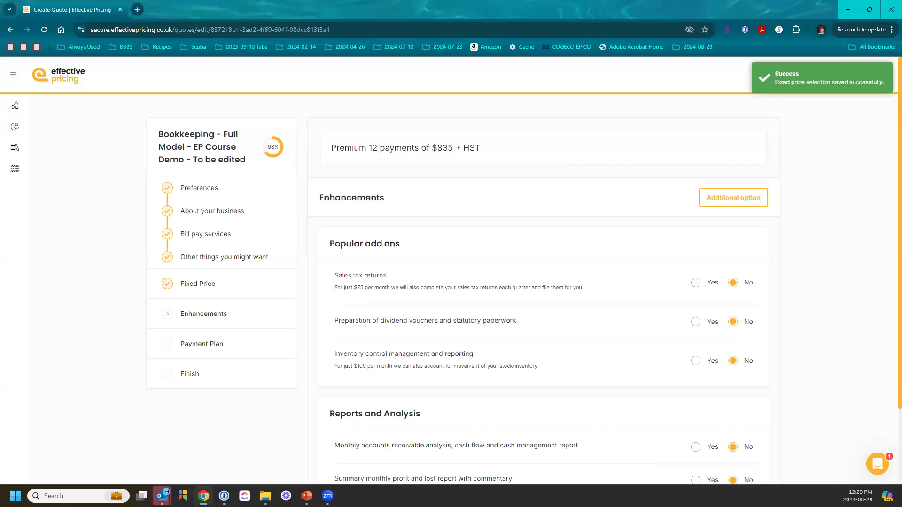
left_click_drag(457, 147, 483, 150)
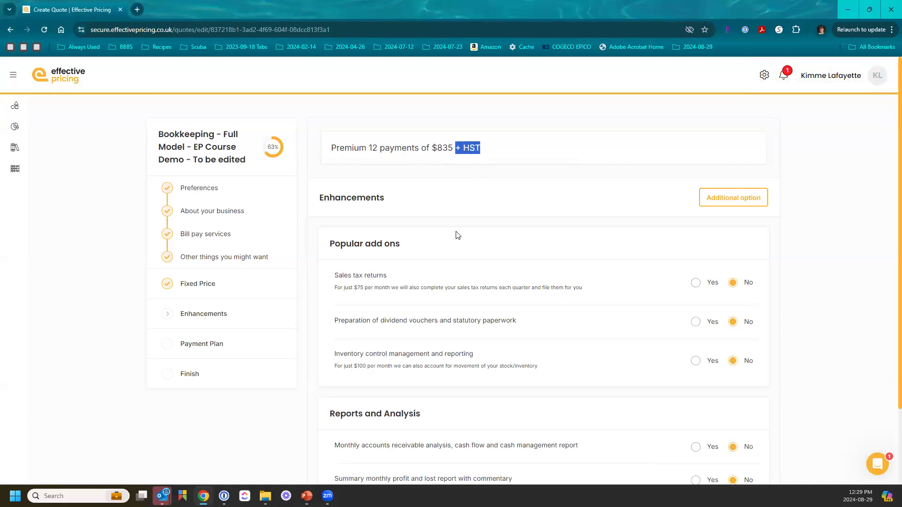
scroll(457, 233, "down", 2)
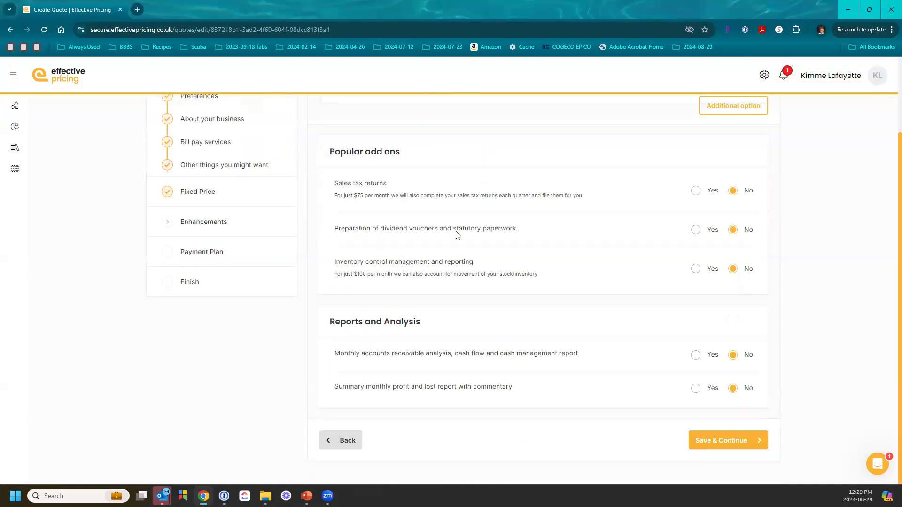
scroll(456, 234, "up", 2)
Step: Save the default Enhancements answers and examine the cancellation policy in the payment plan
scroll(563, 234, "down", 2)
left_click(720, 440)
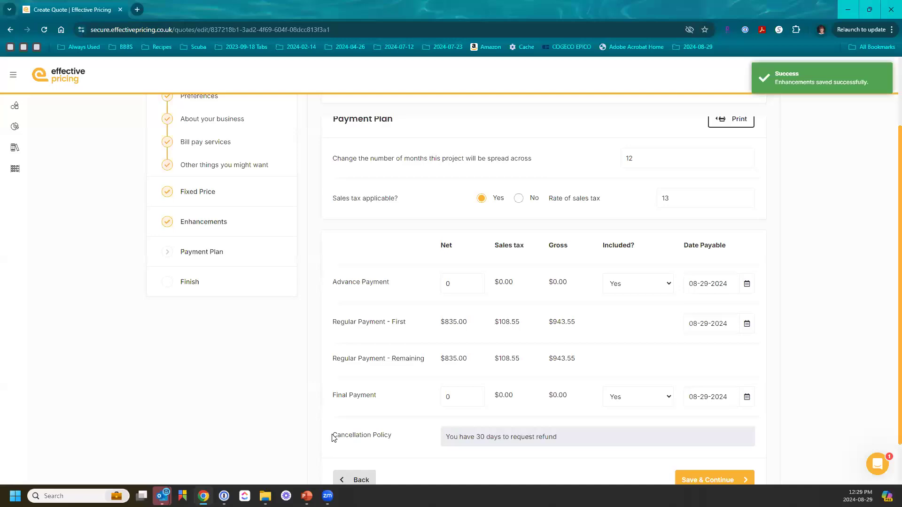
left_click_drag(332, 435, 396, 436)
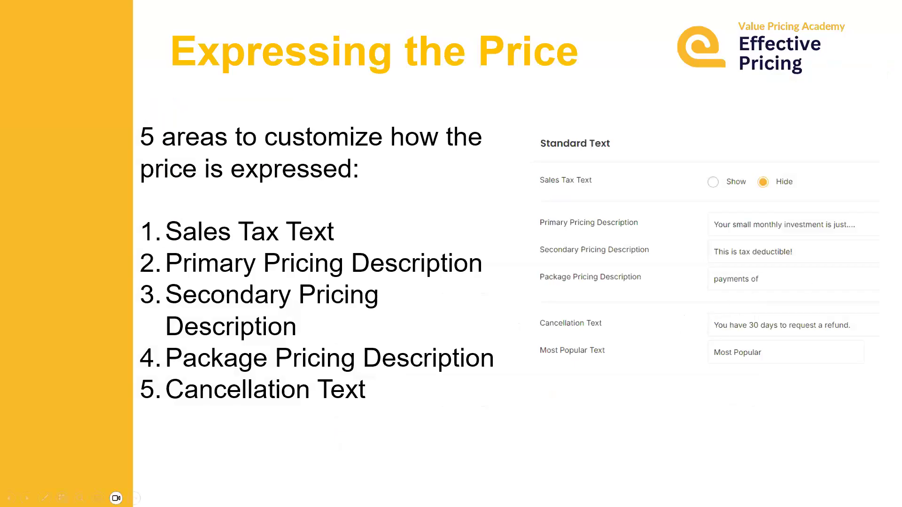
Step: Advance the presentation to the Coming Up slide and open the bookmarked Trello VPA Meeting Curriculum board in a new browser tab
key("Right")
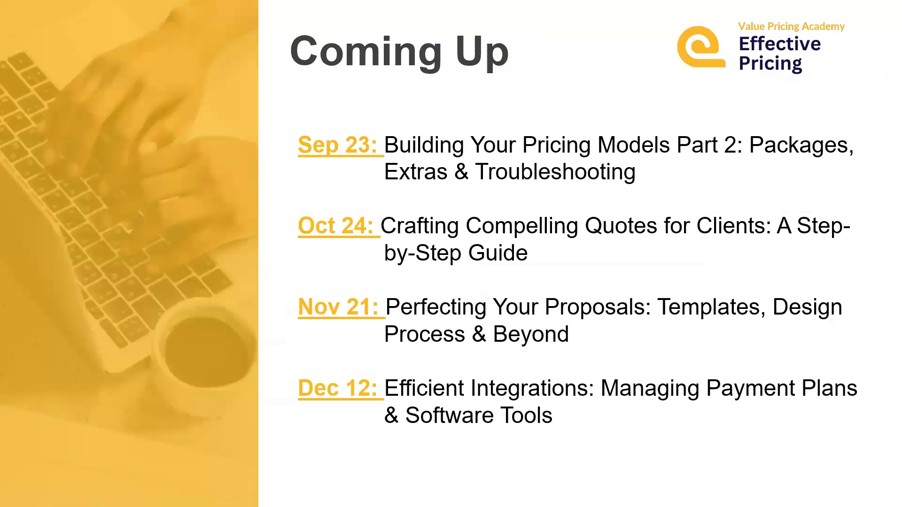
key("alt+Tab")
left_click(136, 9)
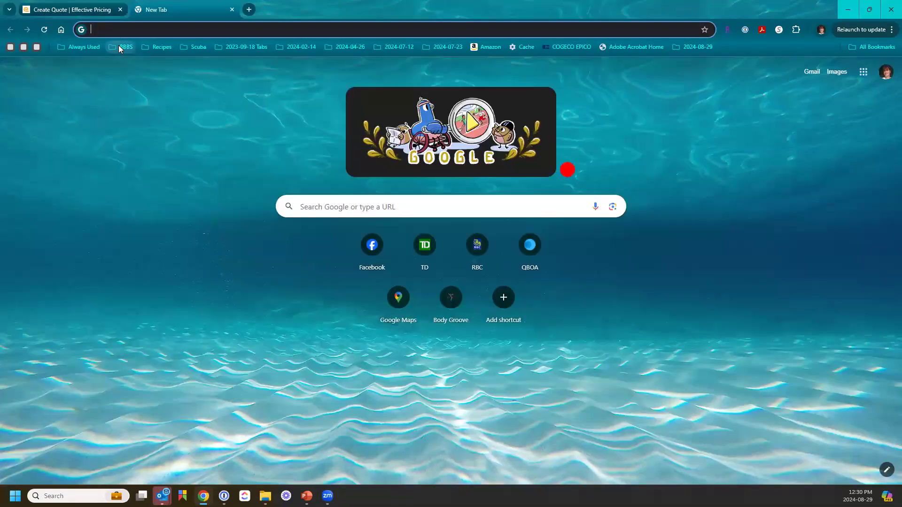
left_click(120, 47)
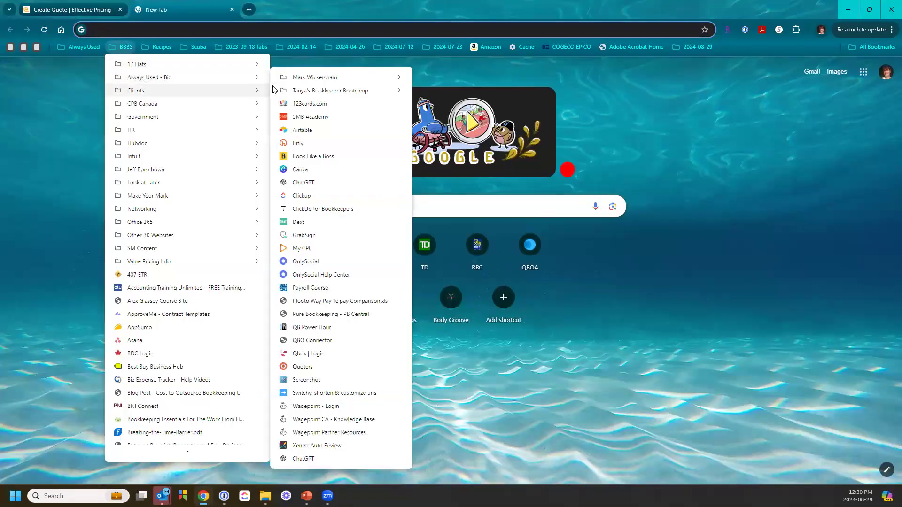
mouse_move(338, 78)
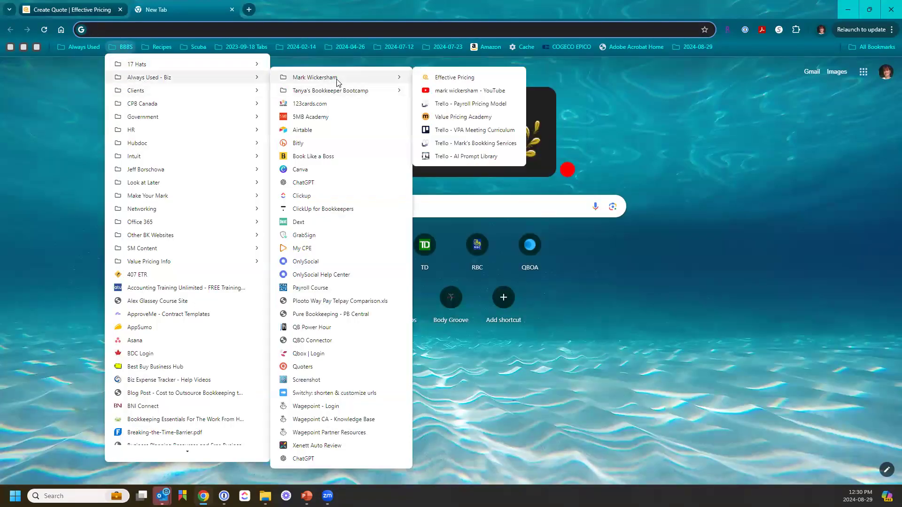
left_click(455, 135)
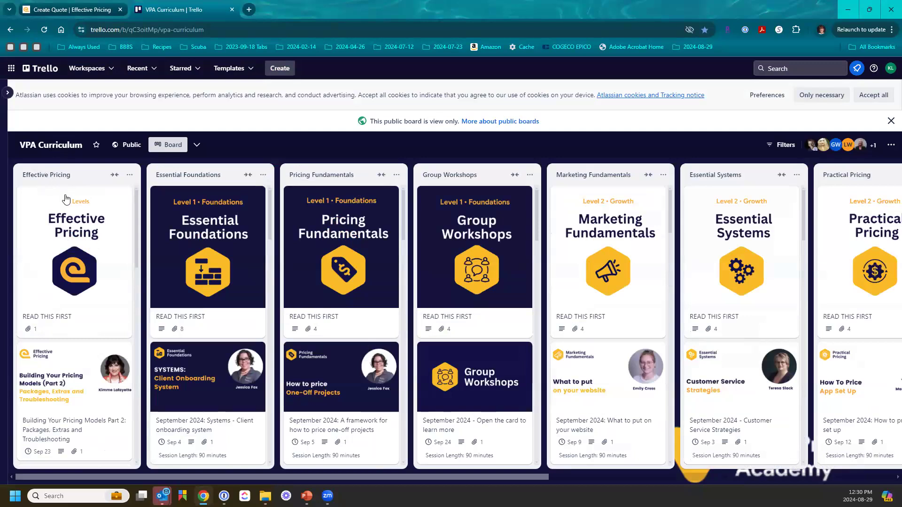
Step: Look through the Effective Pricing list and open the "Perfecting your Proposals: Templates, Design Process and Beyond" card
scroll(71, 225, "down", 2)
scroll(73, 242, "down", 5)
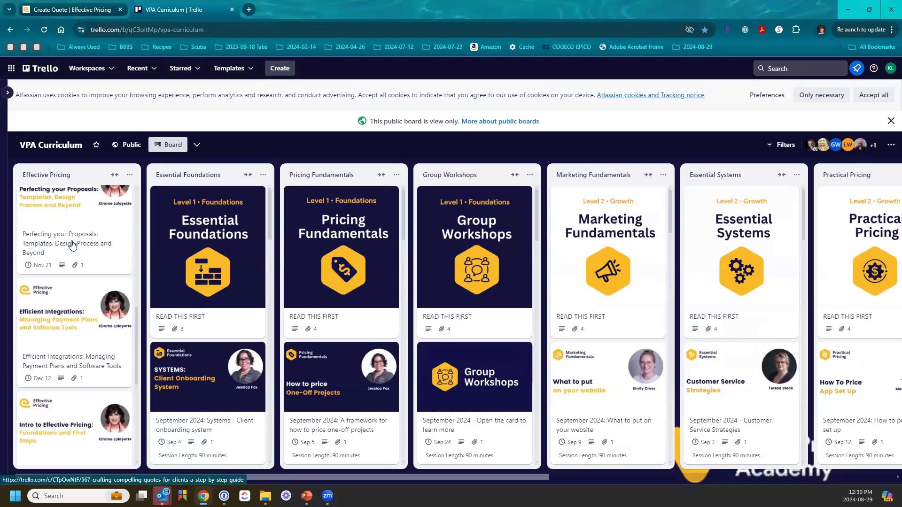
scroll(64, 247, "up", 2)
left_click(61, 248)
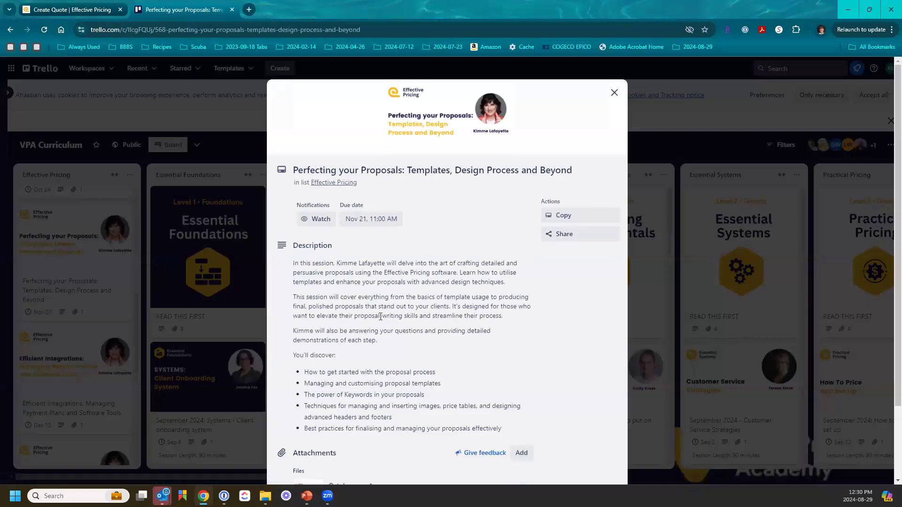
Step: Close the Trello card, go back to the quote and switch to the Coming Up slide
left_click(613, 93)
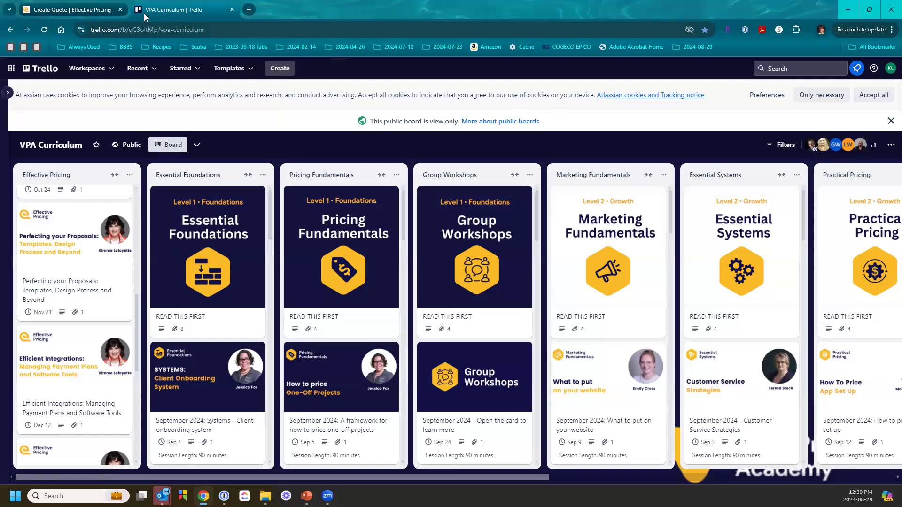
left_click(99, 13)
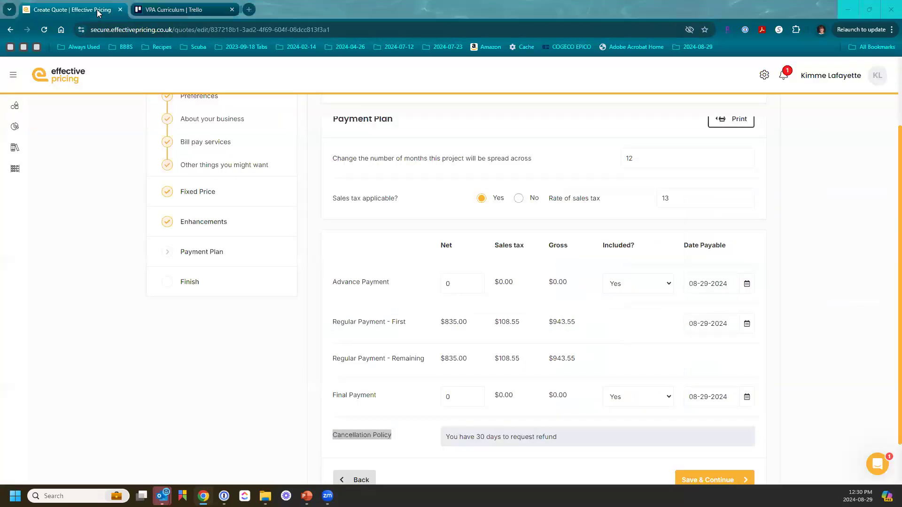
key("alt+Tab")
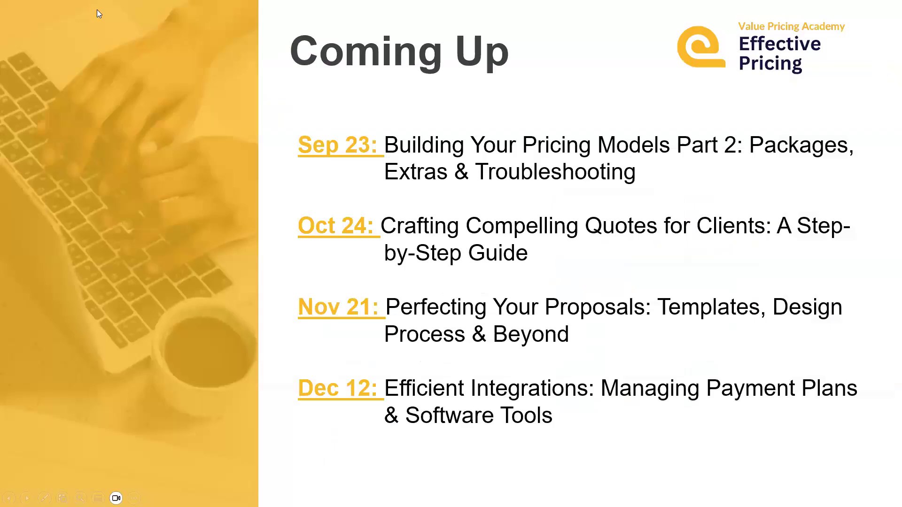